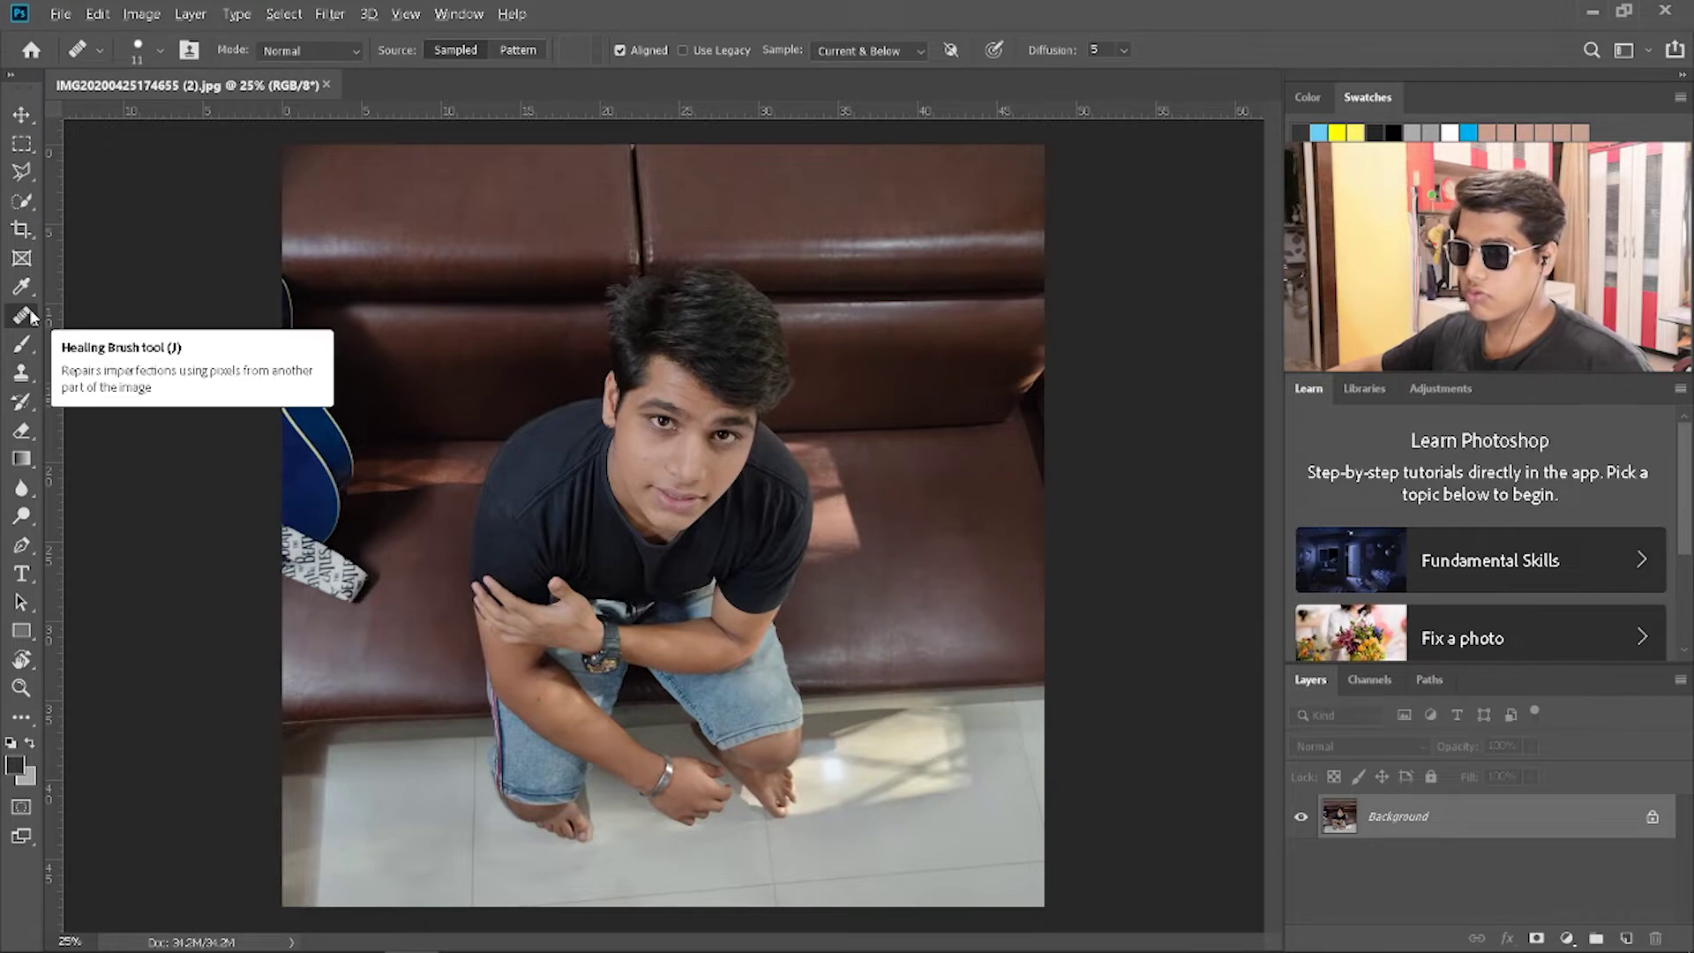
# Step: Zoom into the forehead and heal the wrinkle line, fading the healing to 36%
pyautogui.scroll(1, 274, 306)
pyautogui.scroll(3, 472, 331)
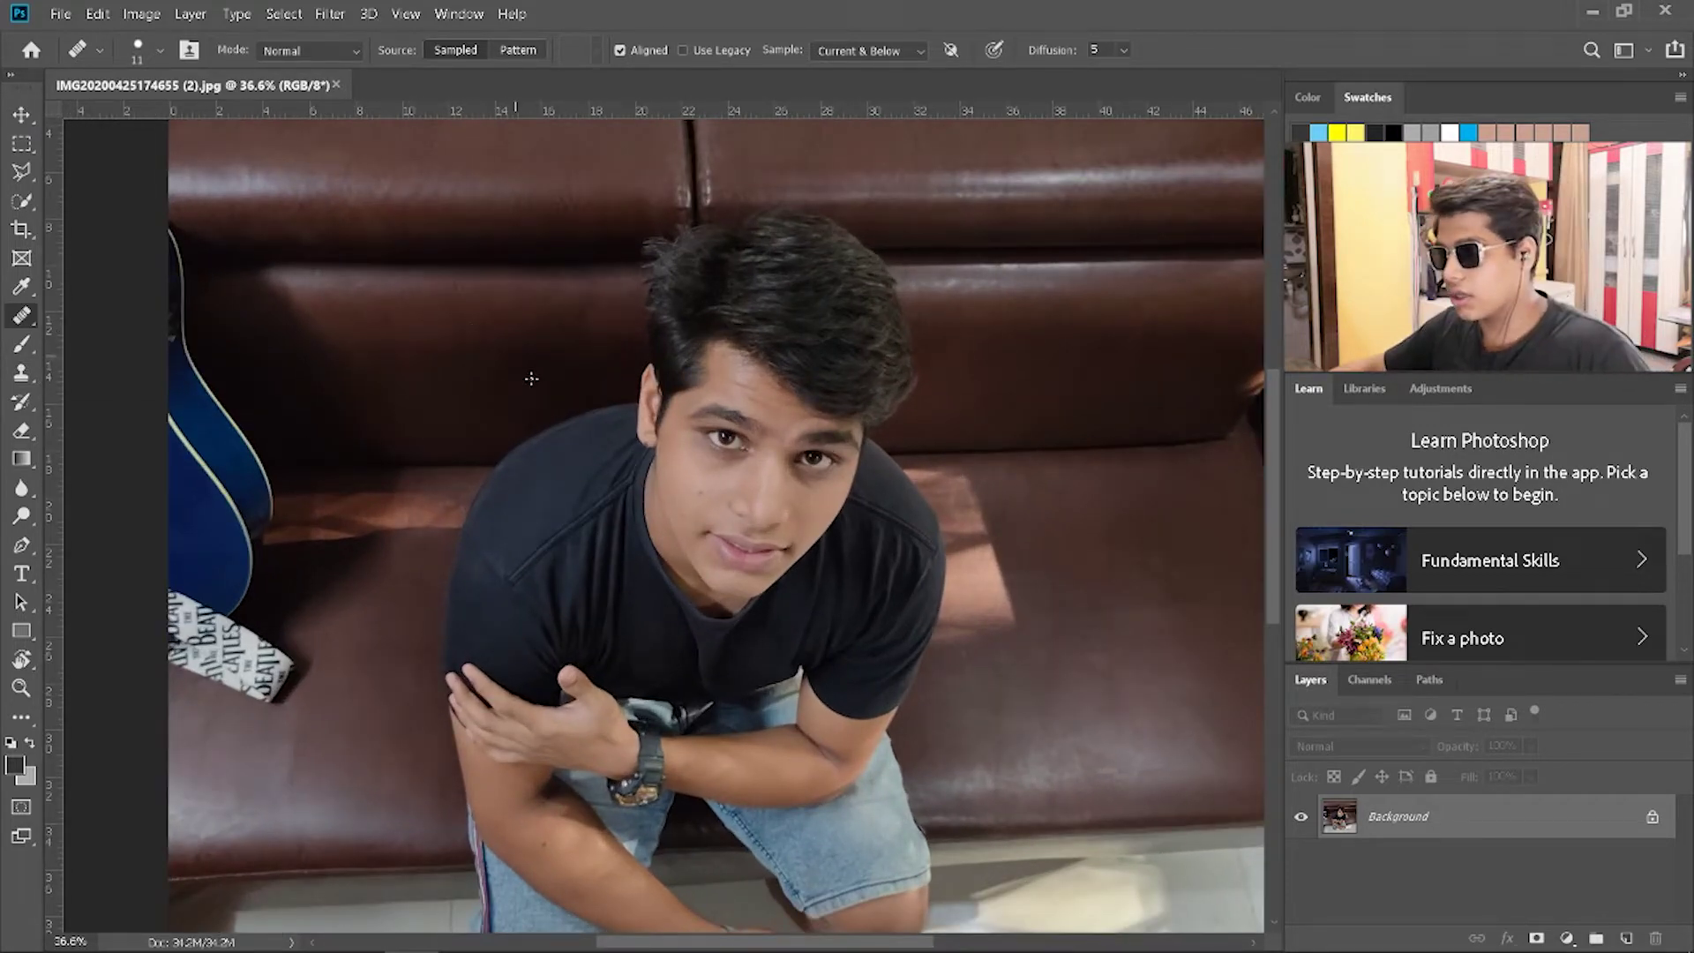
pyautogui.scroll(5, 530, 378)
pyautogui.scroll(2, 1074, 399)
pyautogui.scroll(2, 680, 251)
pyautogui.scroll(1, 671, 247)
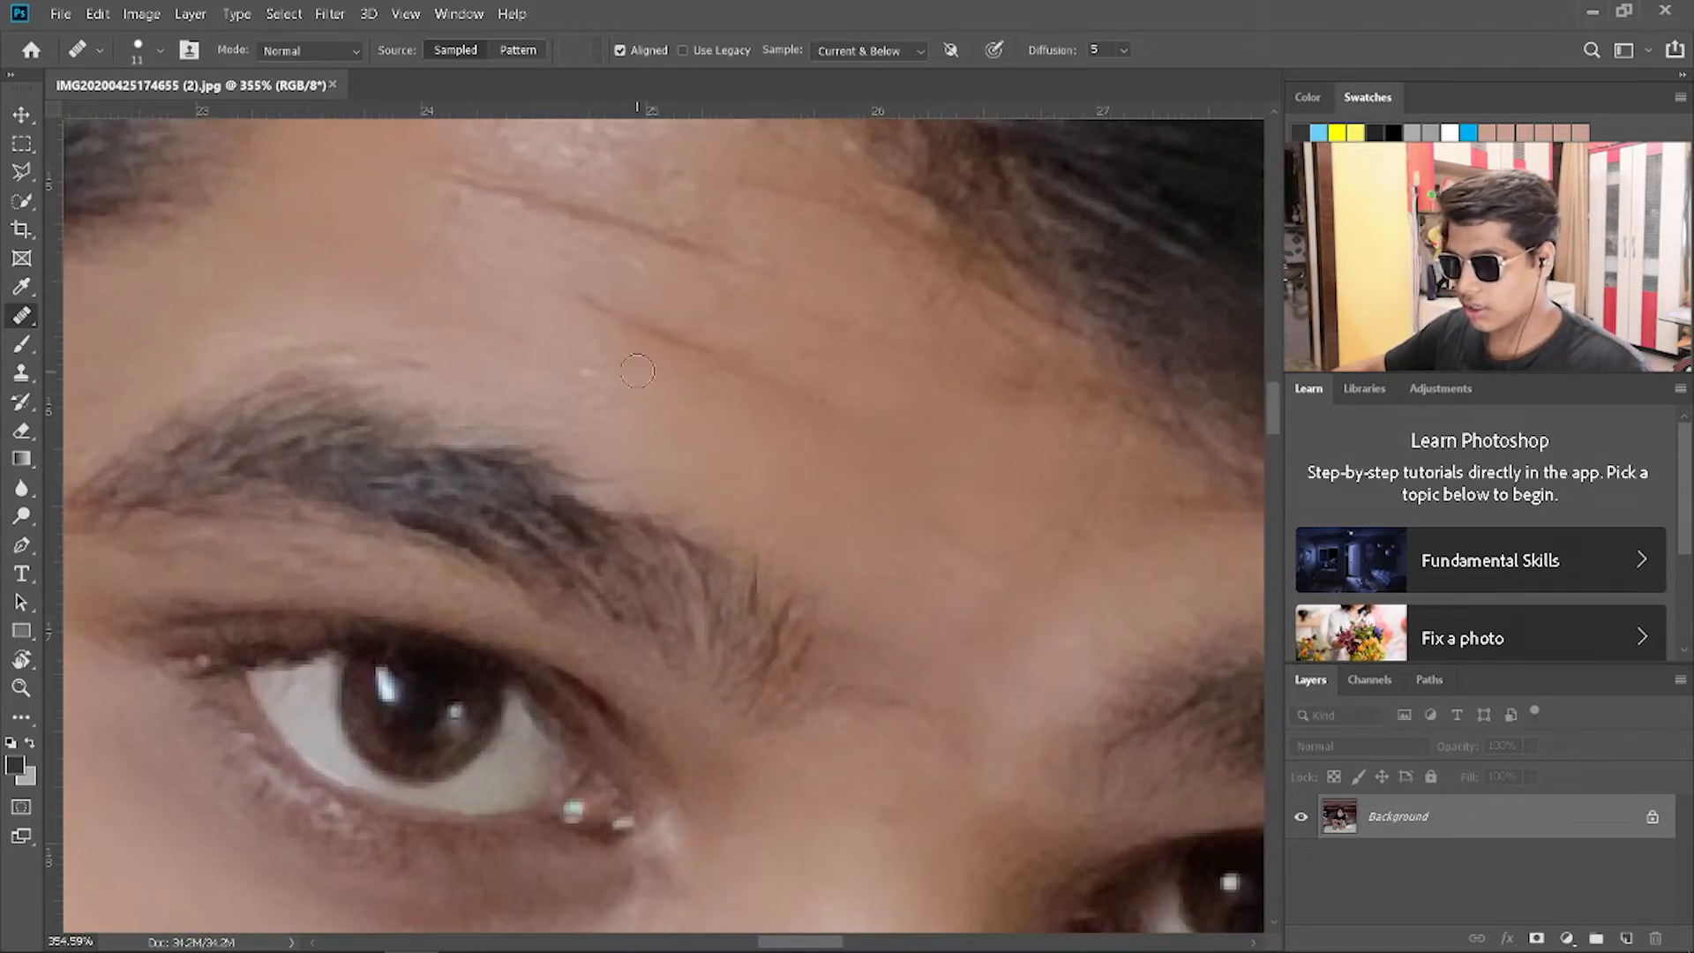
pyautogui.rightClick(21, 315)
pyautogui.click(132, 334)
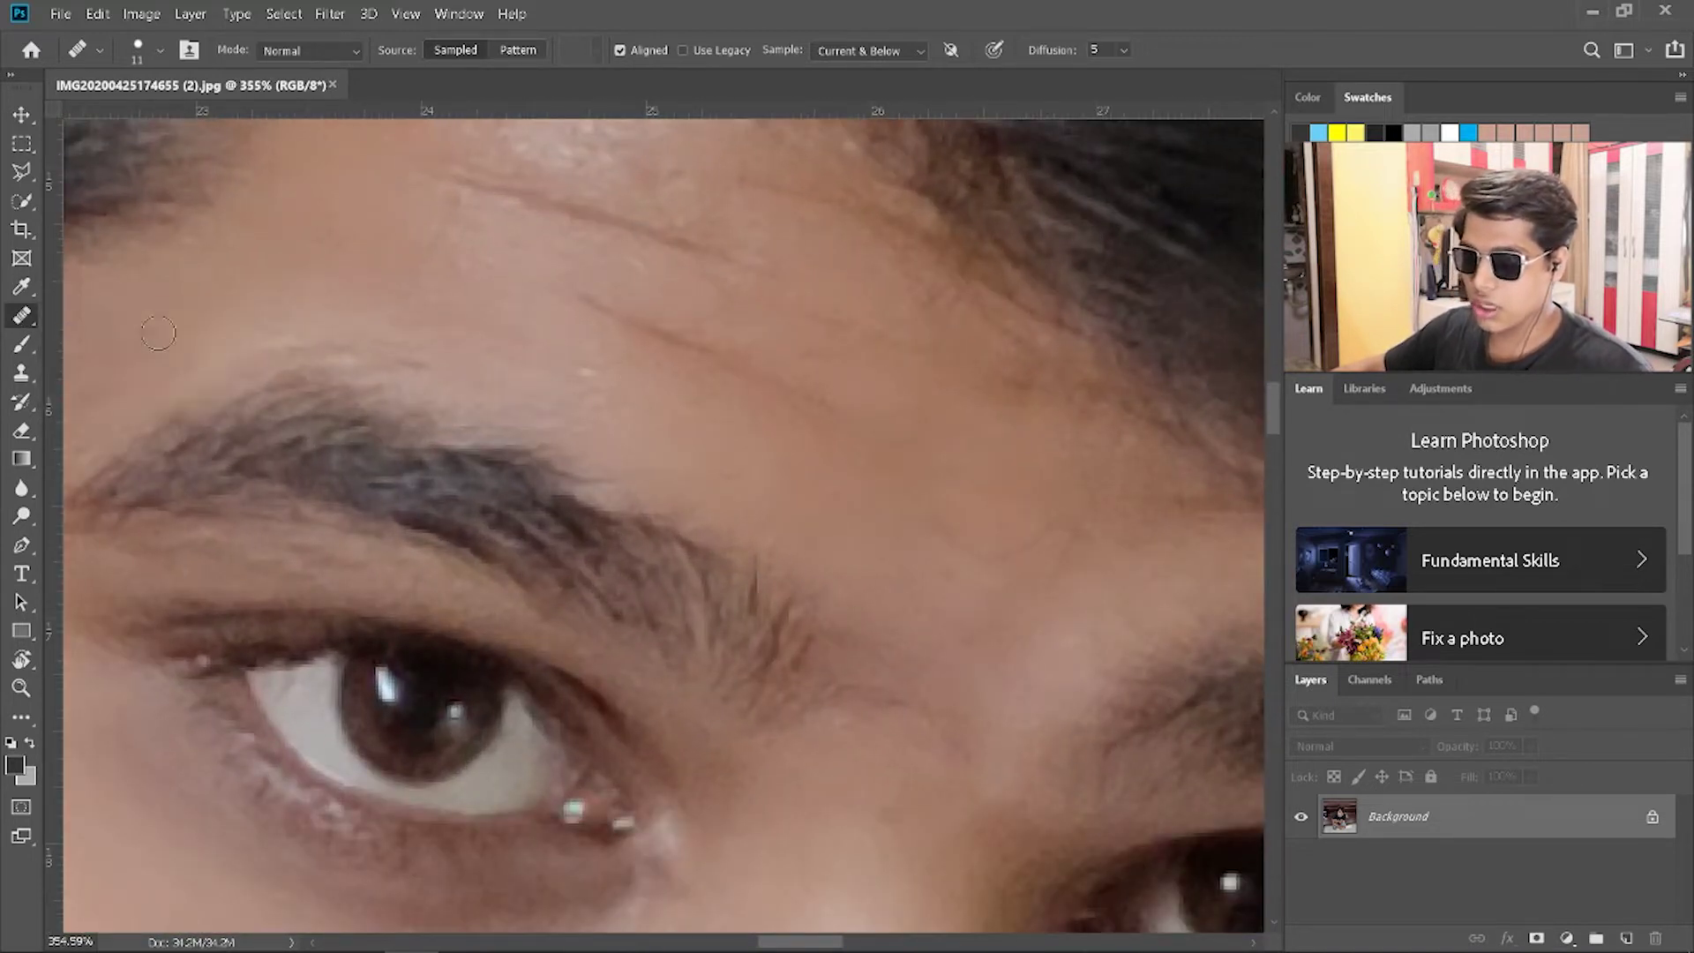
pyautogui.moveTo(576, 300); pyautogui.dragTo(773, 378)
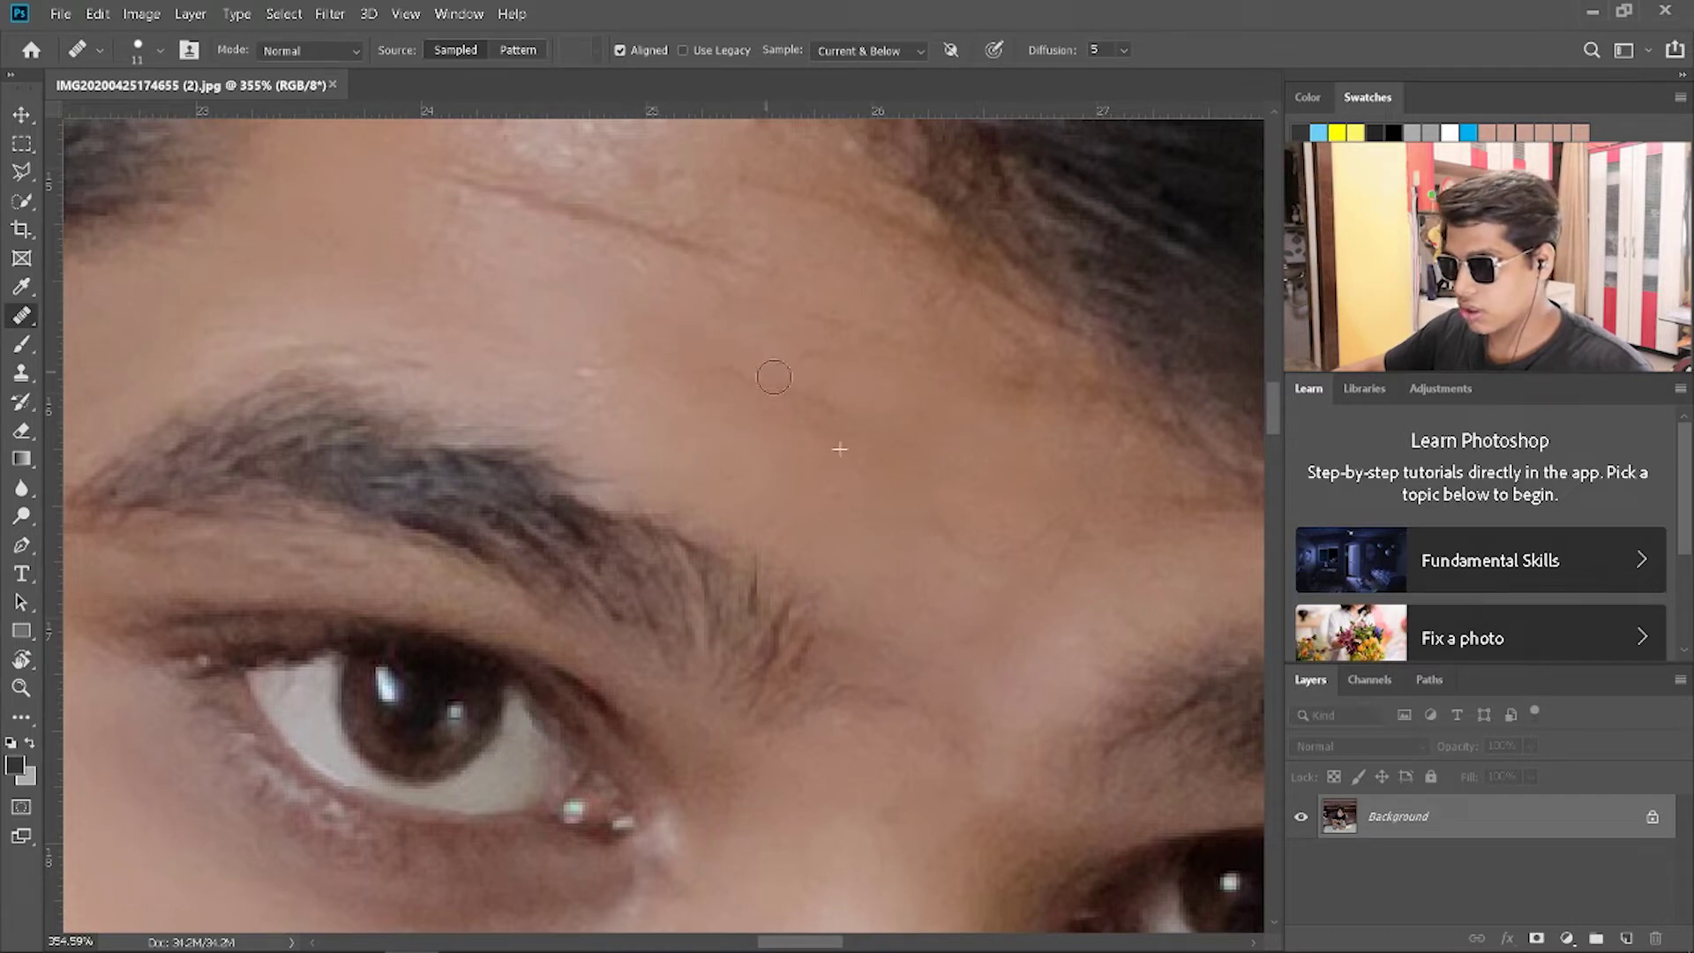
pyautogui.click(97, 14)
pyautogui.click(133, 111)
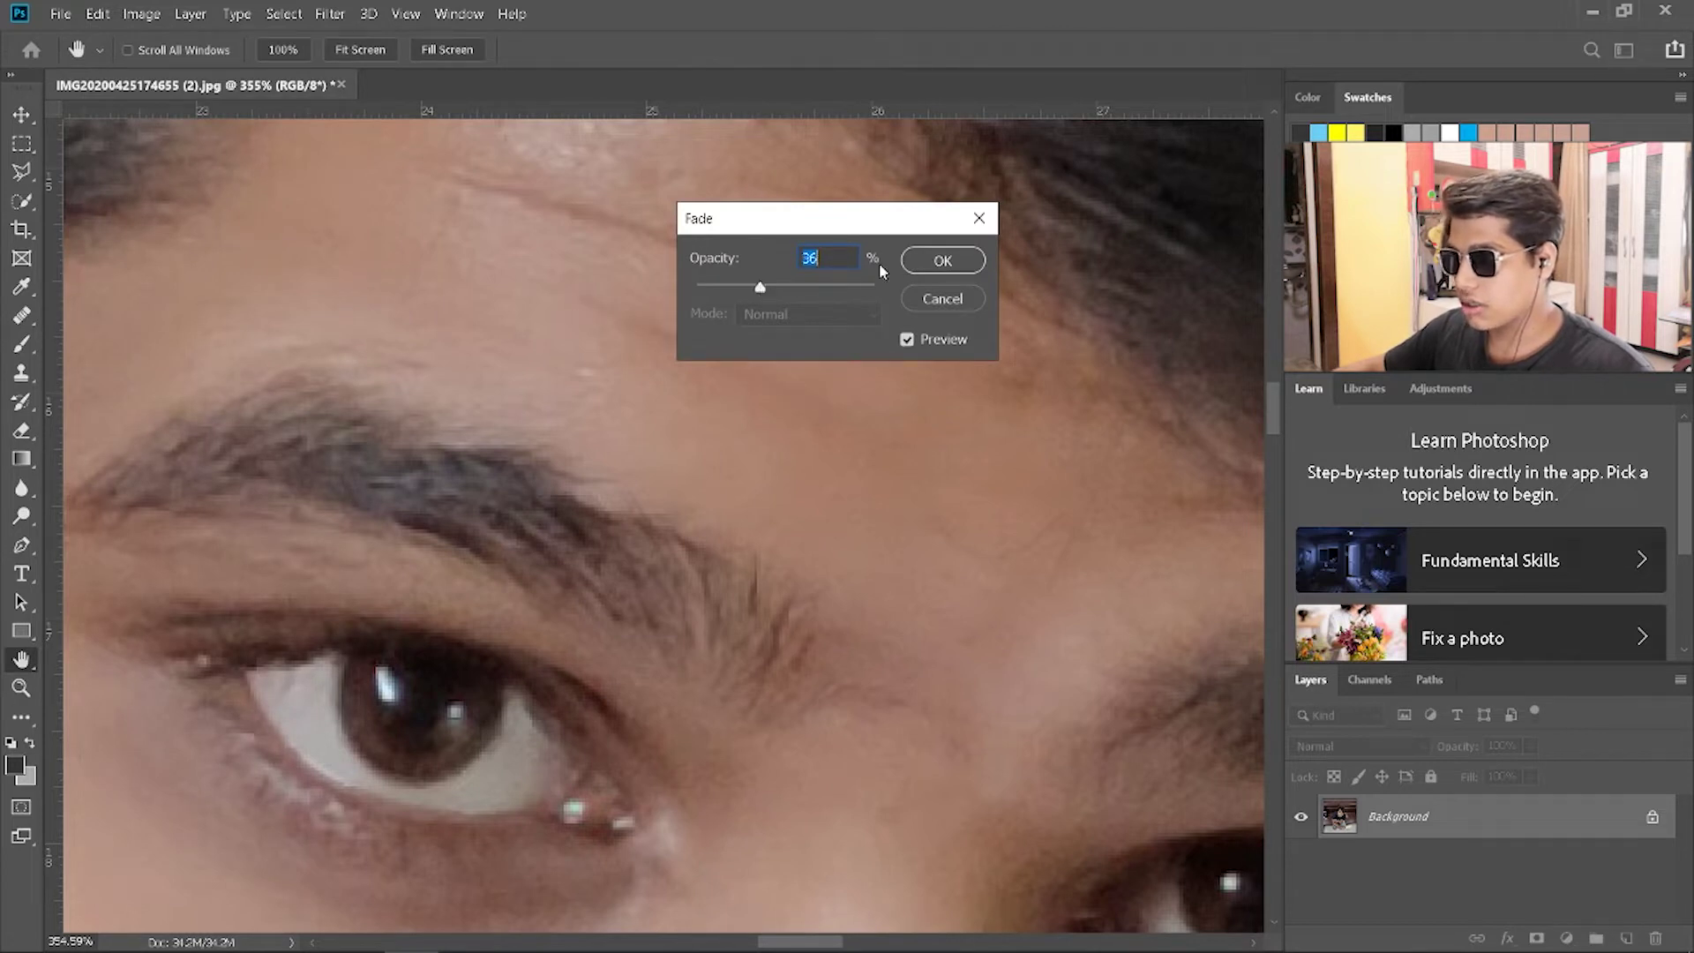
pyautogui.click(942, 261)
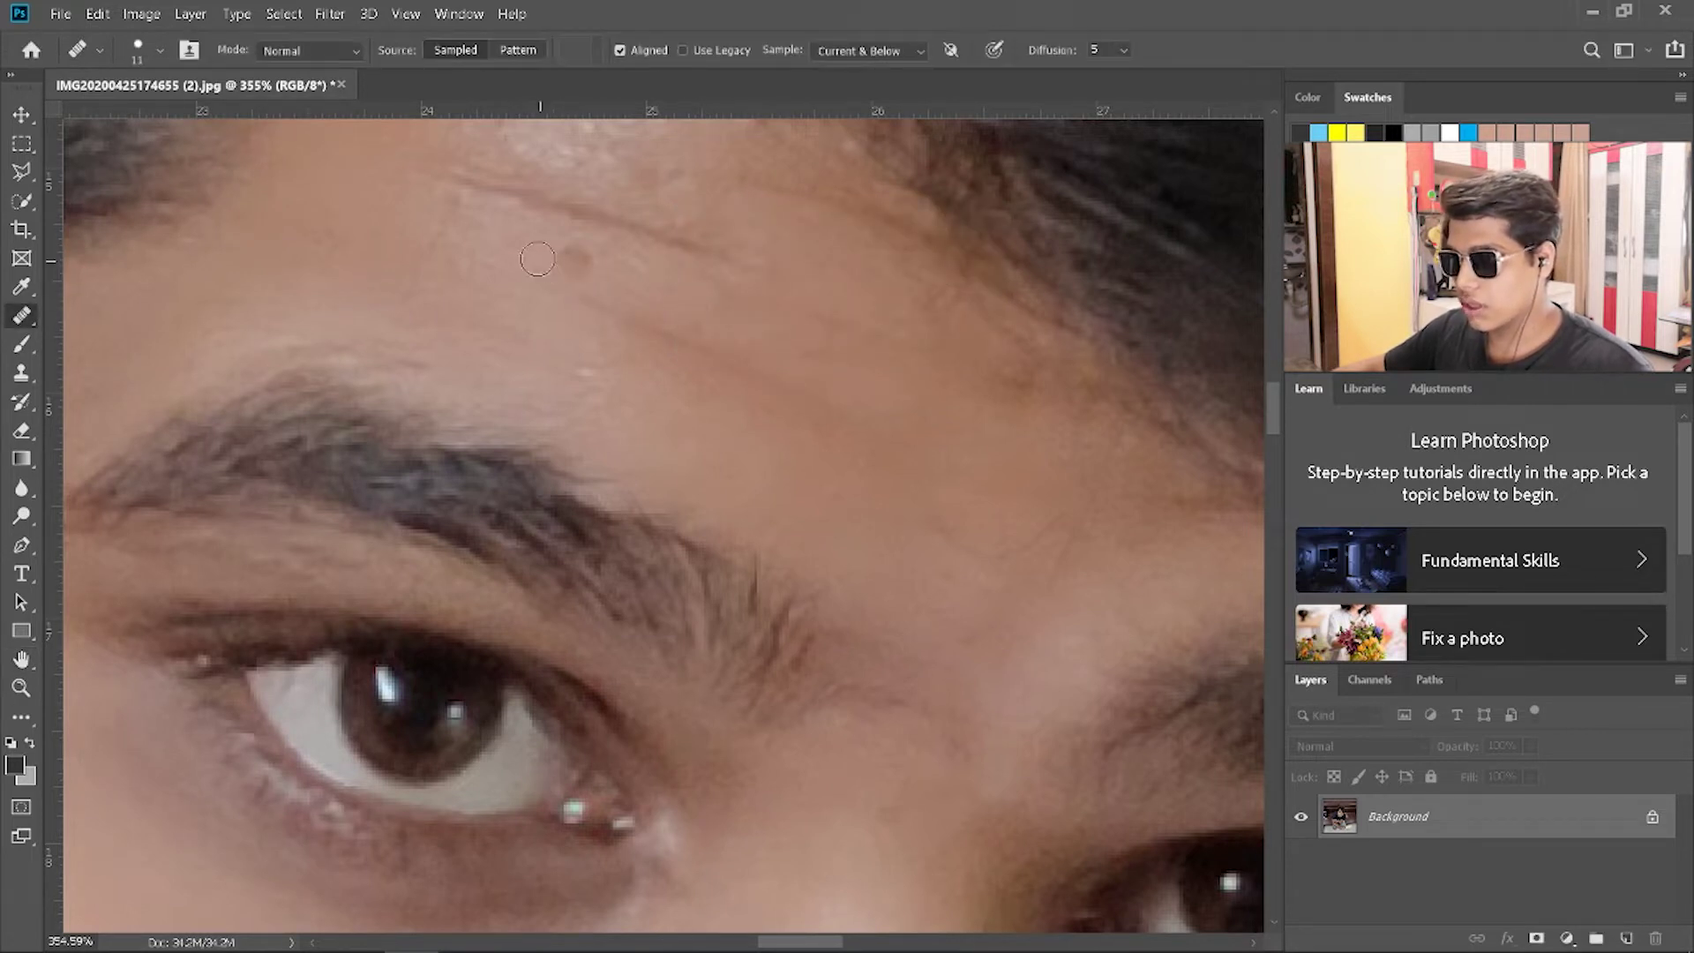
# Step: Heal the dark blemish and forehead crease, fading that healing to 51%
pyautogui.click(578, 258)
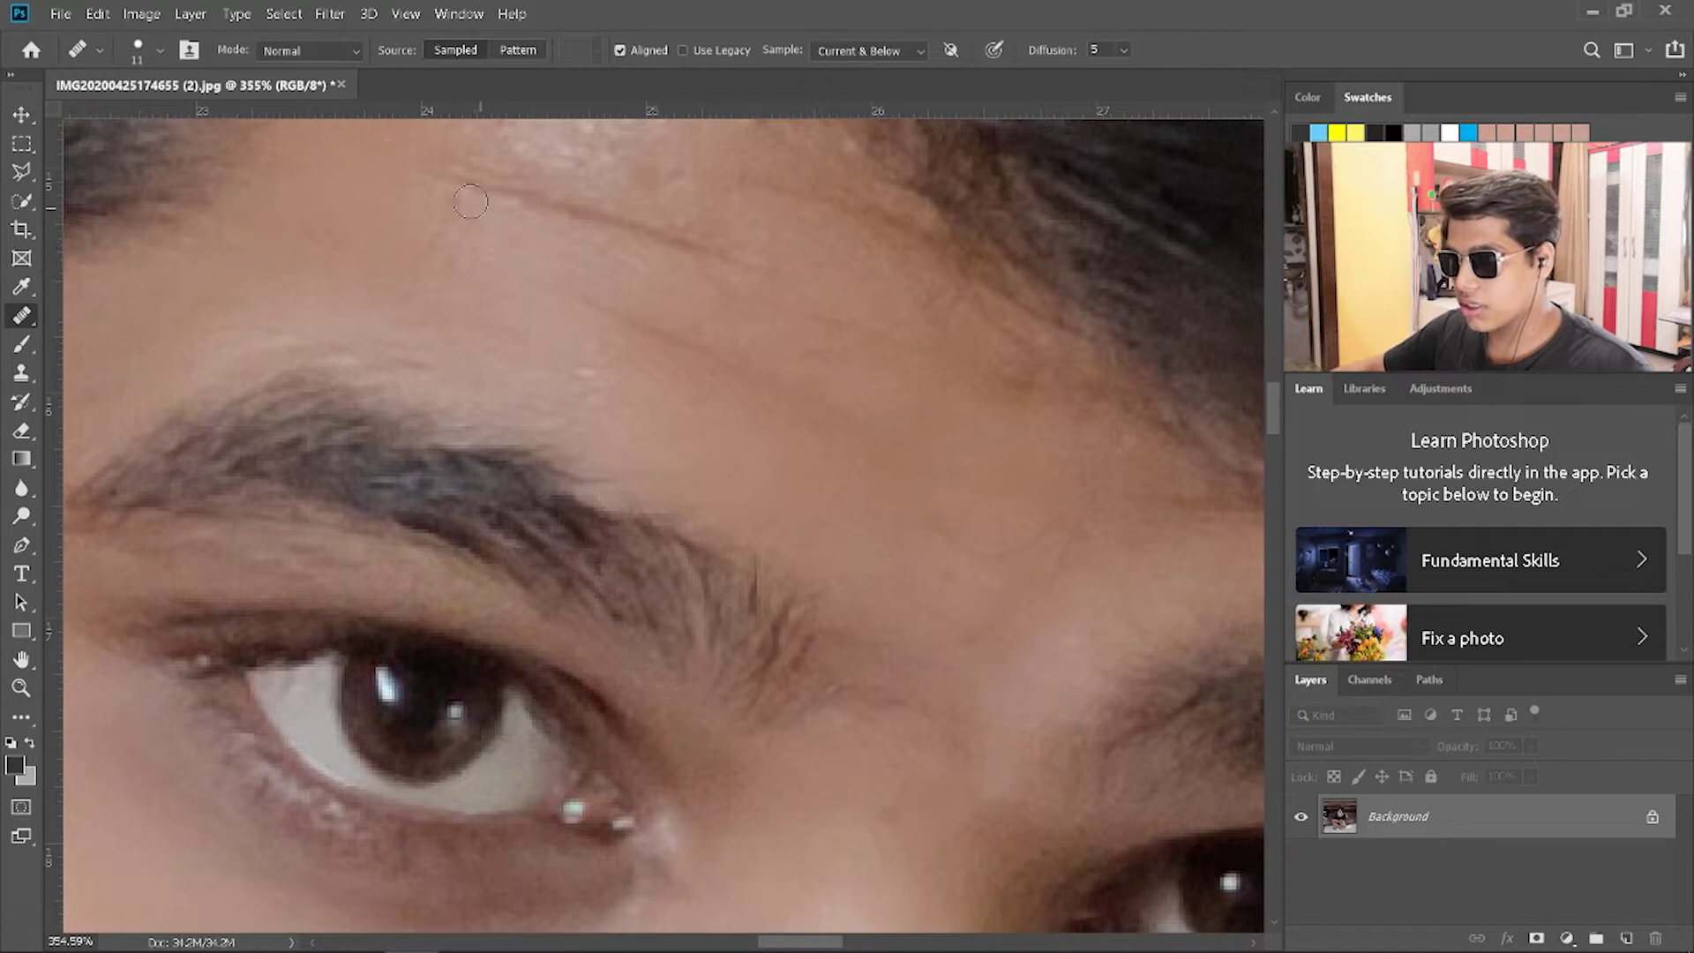
pyautogui.moveTo(442, 184)
pyautogui.mouseDown()
pyautogui.moveTo(751, 257)
pyautogui.moveTo(464, 187)
pyautogui.mouseUp()
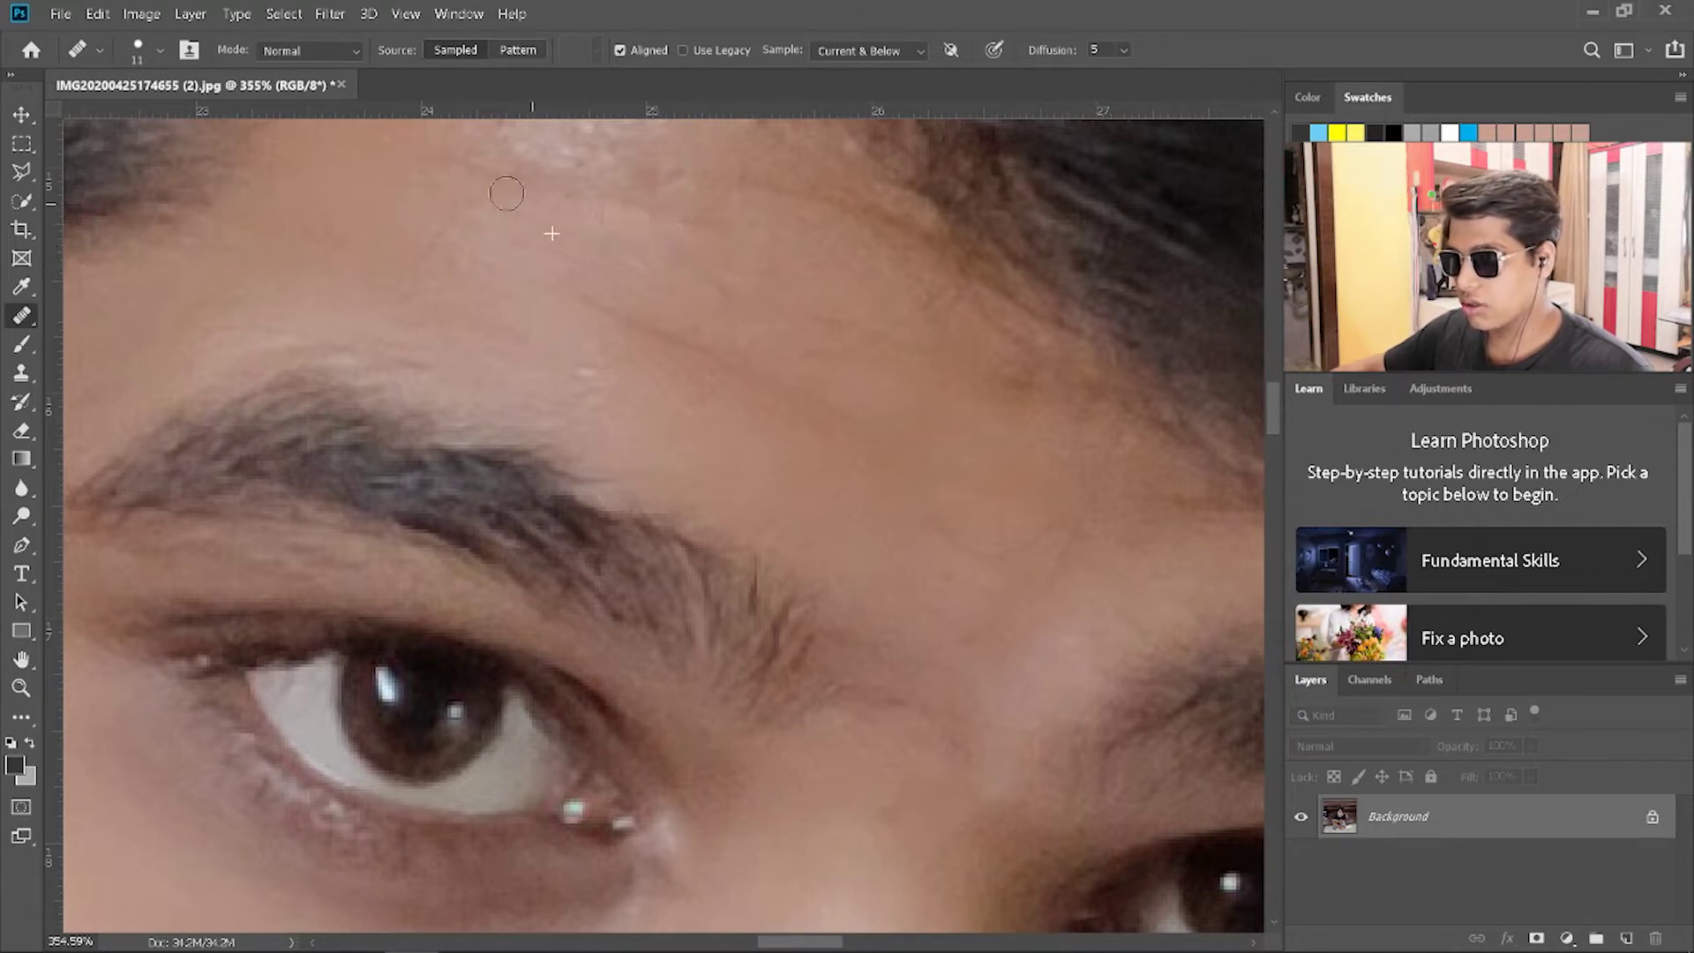
pyautogui.click(97, 14)
pyautogui.click(164, 102)
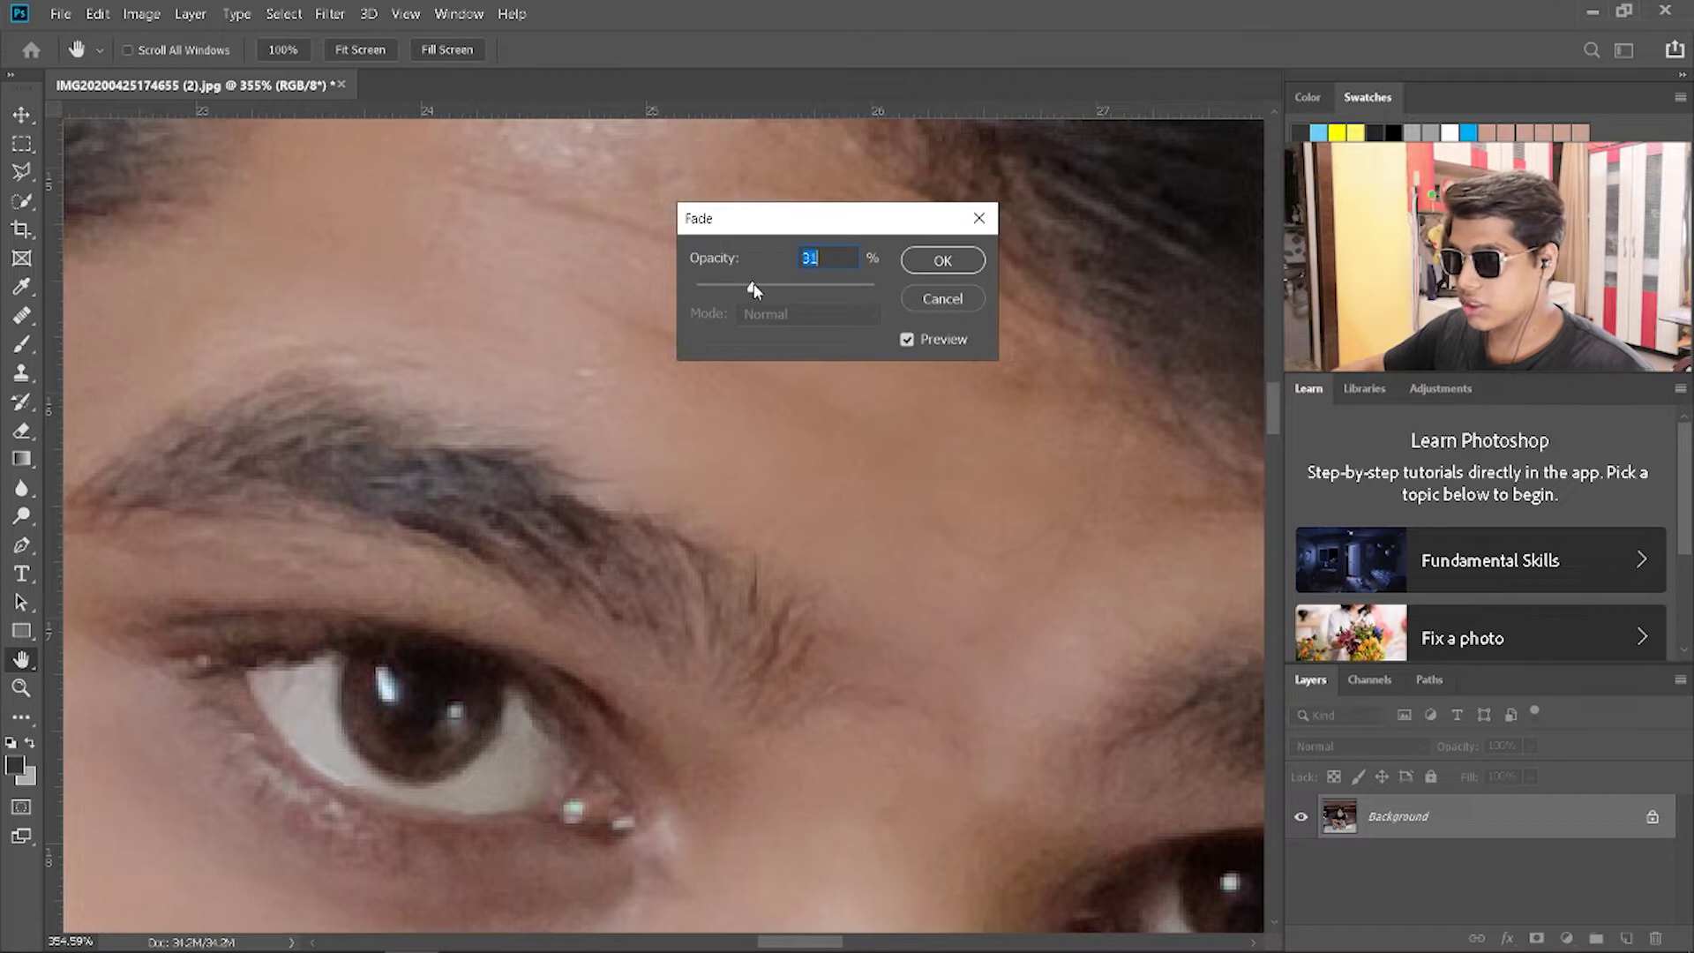
pyautogui.moveTo(764, 291); pyautogui.dragTo(778, 294)
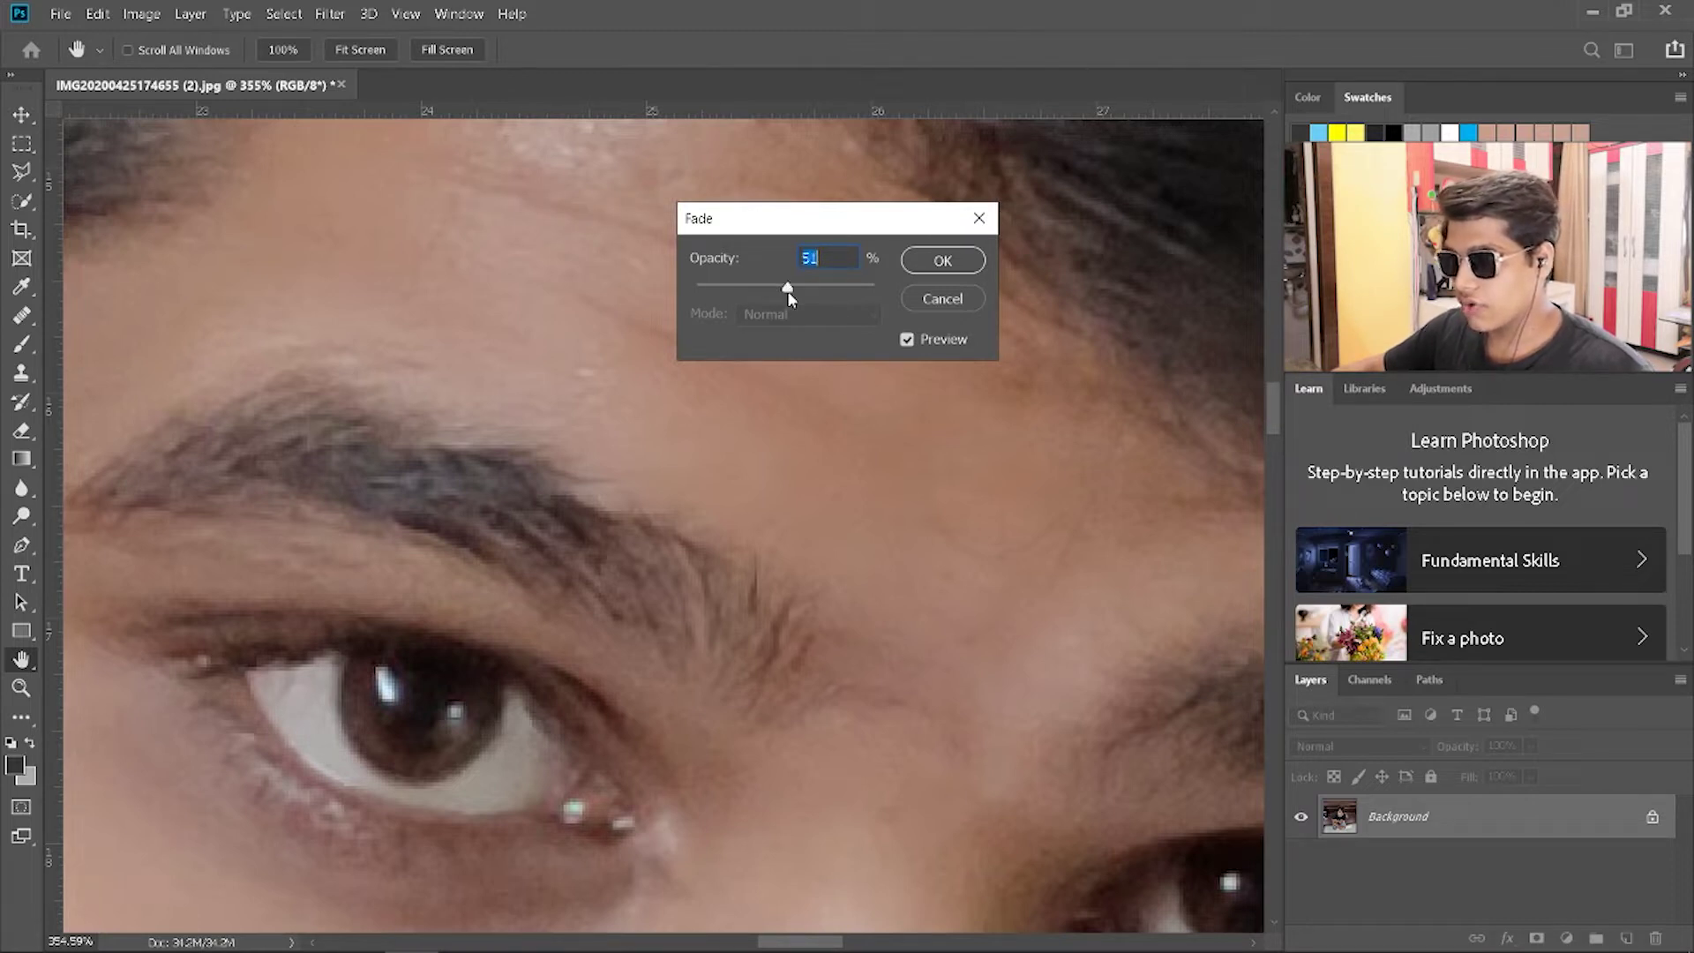
pyautogui.click(942, 261)
pyautogui.scroll(-3, 874, 361)
pyautogui.scroll(-3, 891, 379)
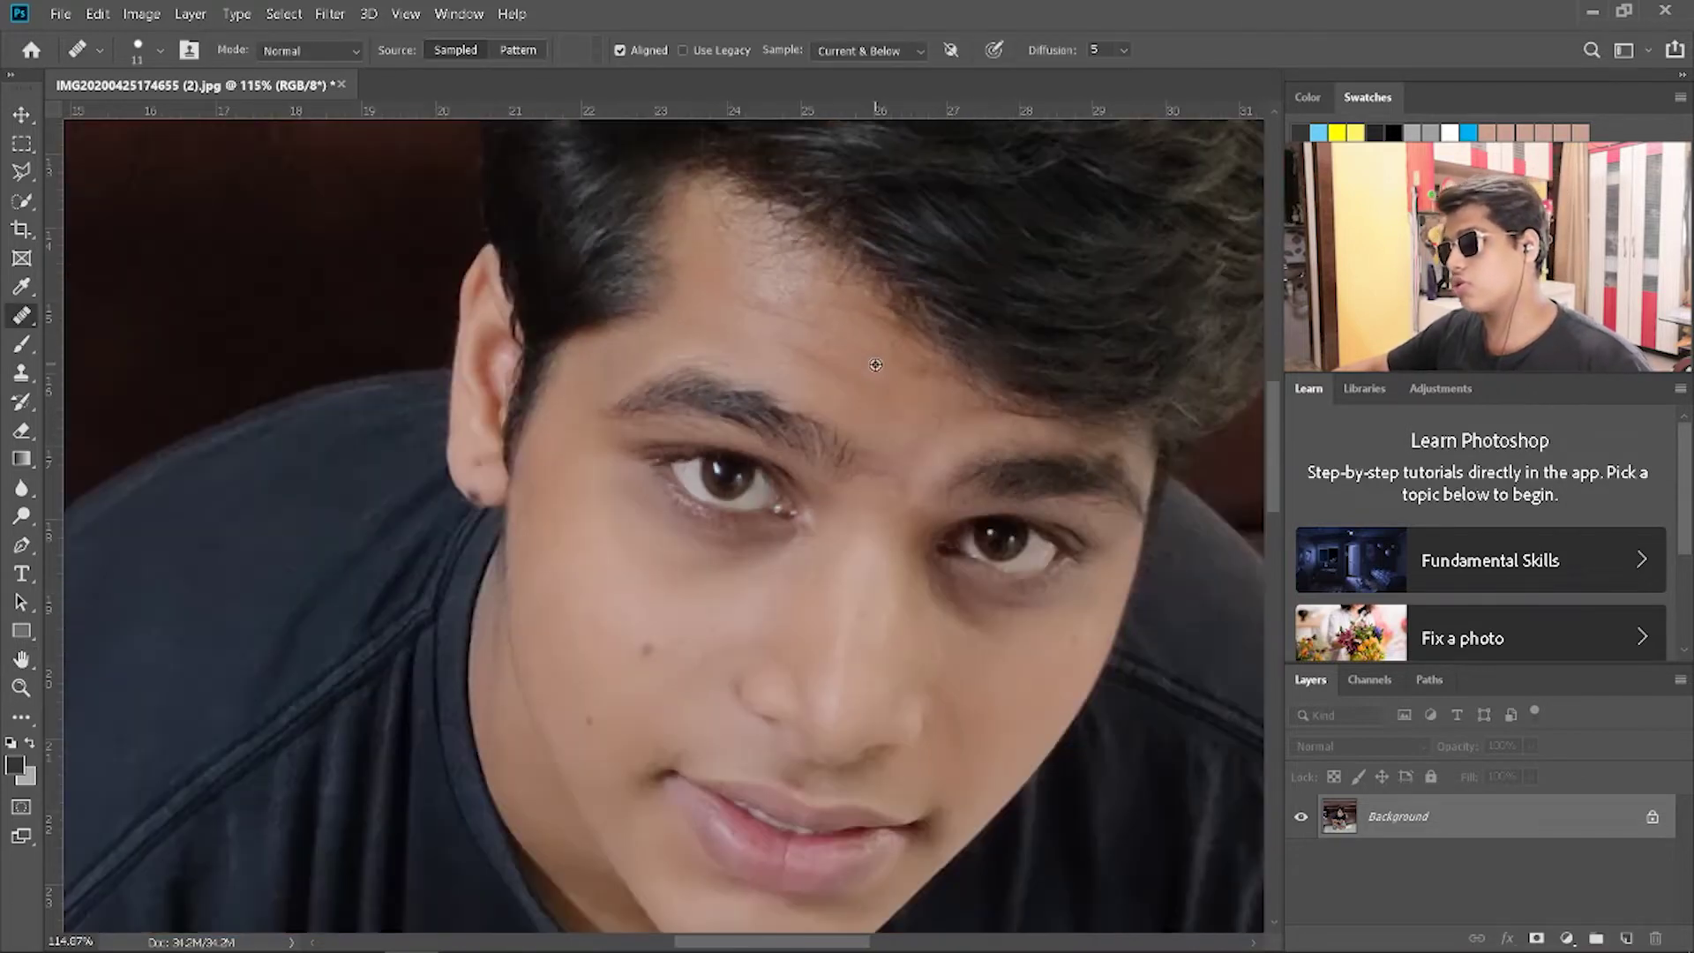
pyautogui.scroll(-2, 913, 399)
pyautogui.scroll(-1, 963, 473)
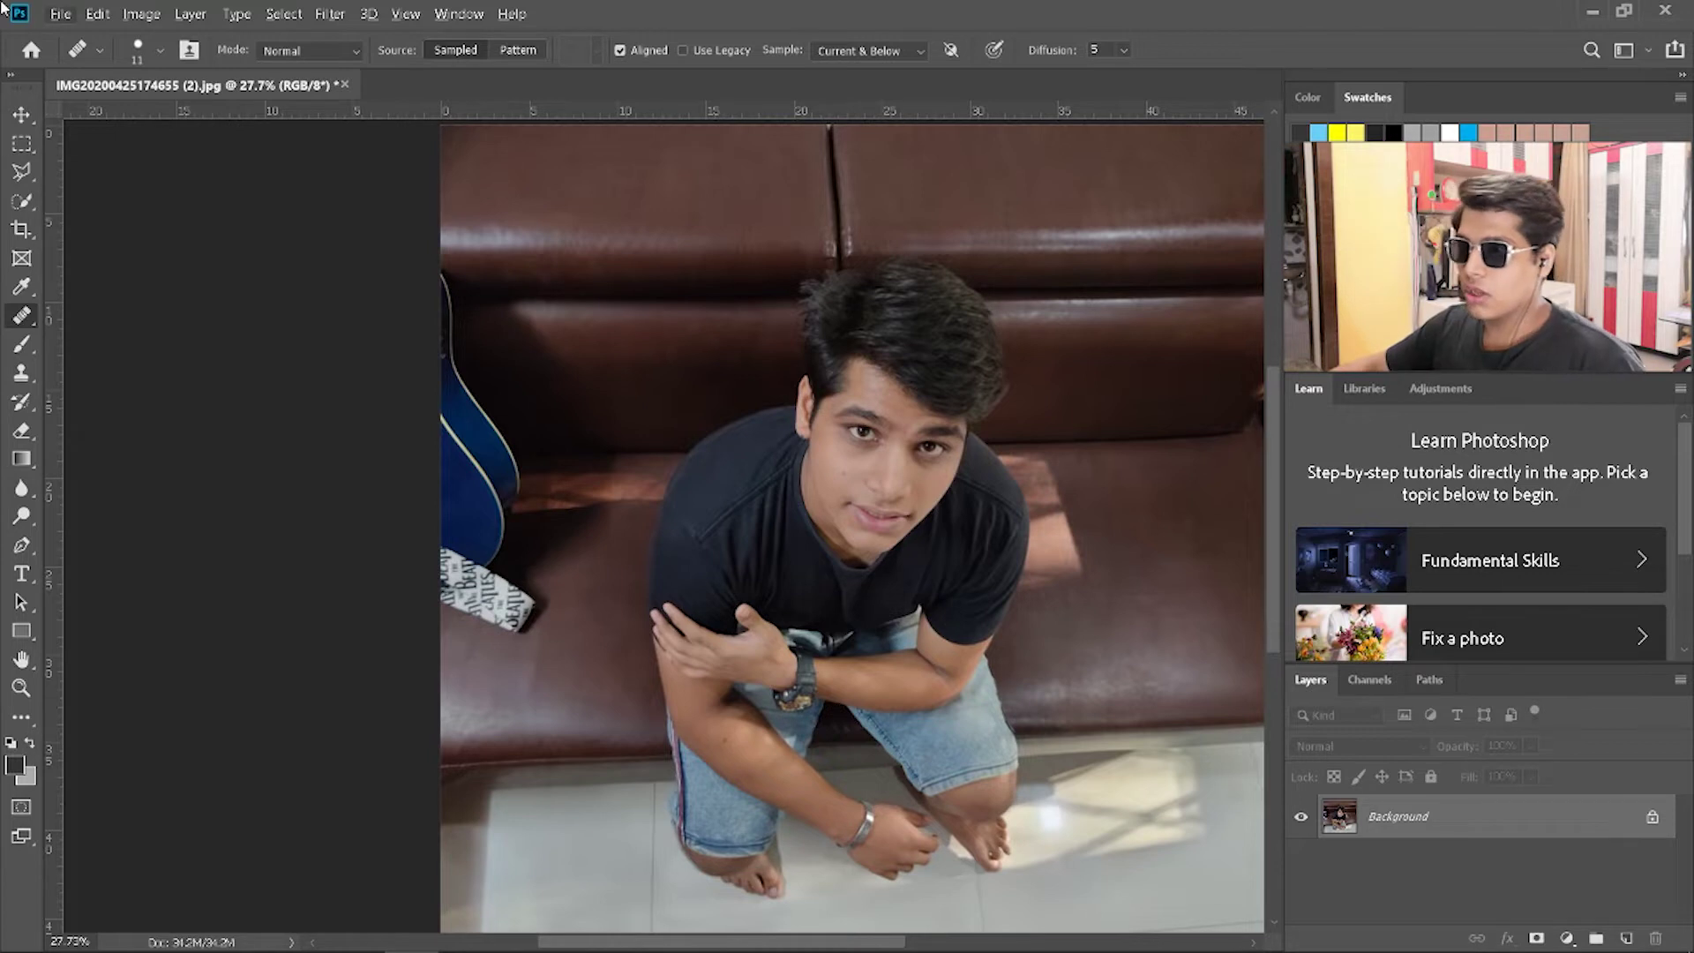
pyautogui.click(97, 12)
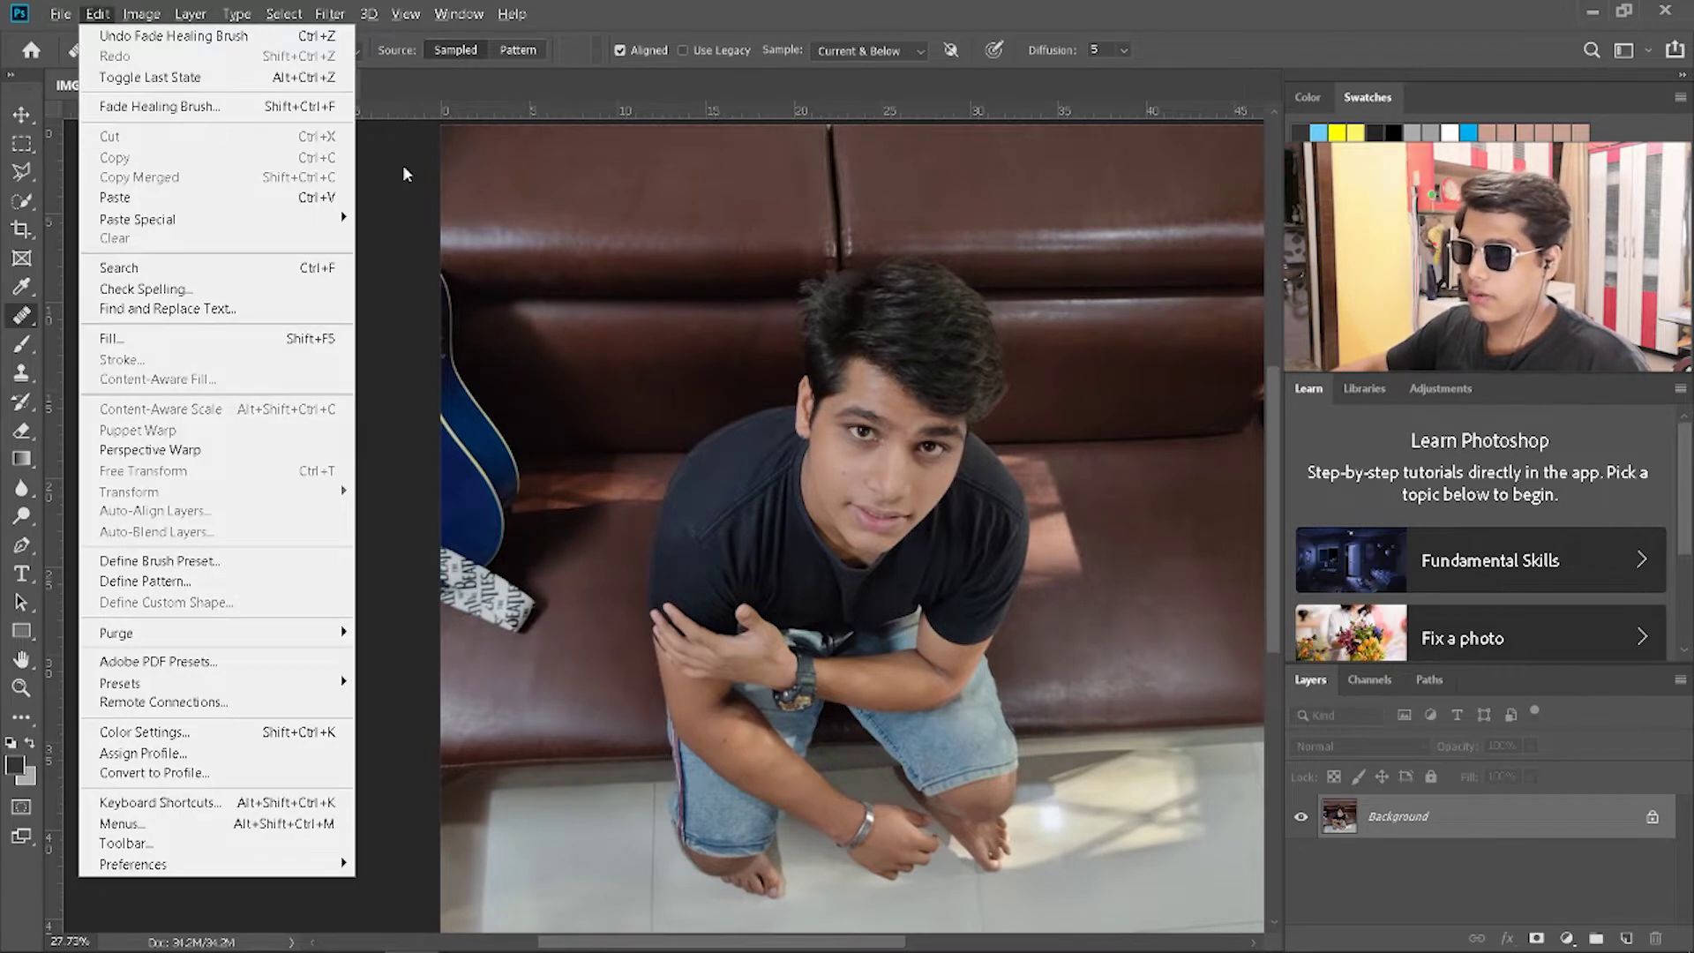
pyautogui.click(998, 338)
pyautogui.scroll(5, 860, 434)
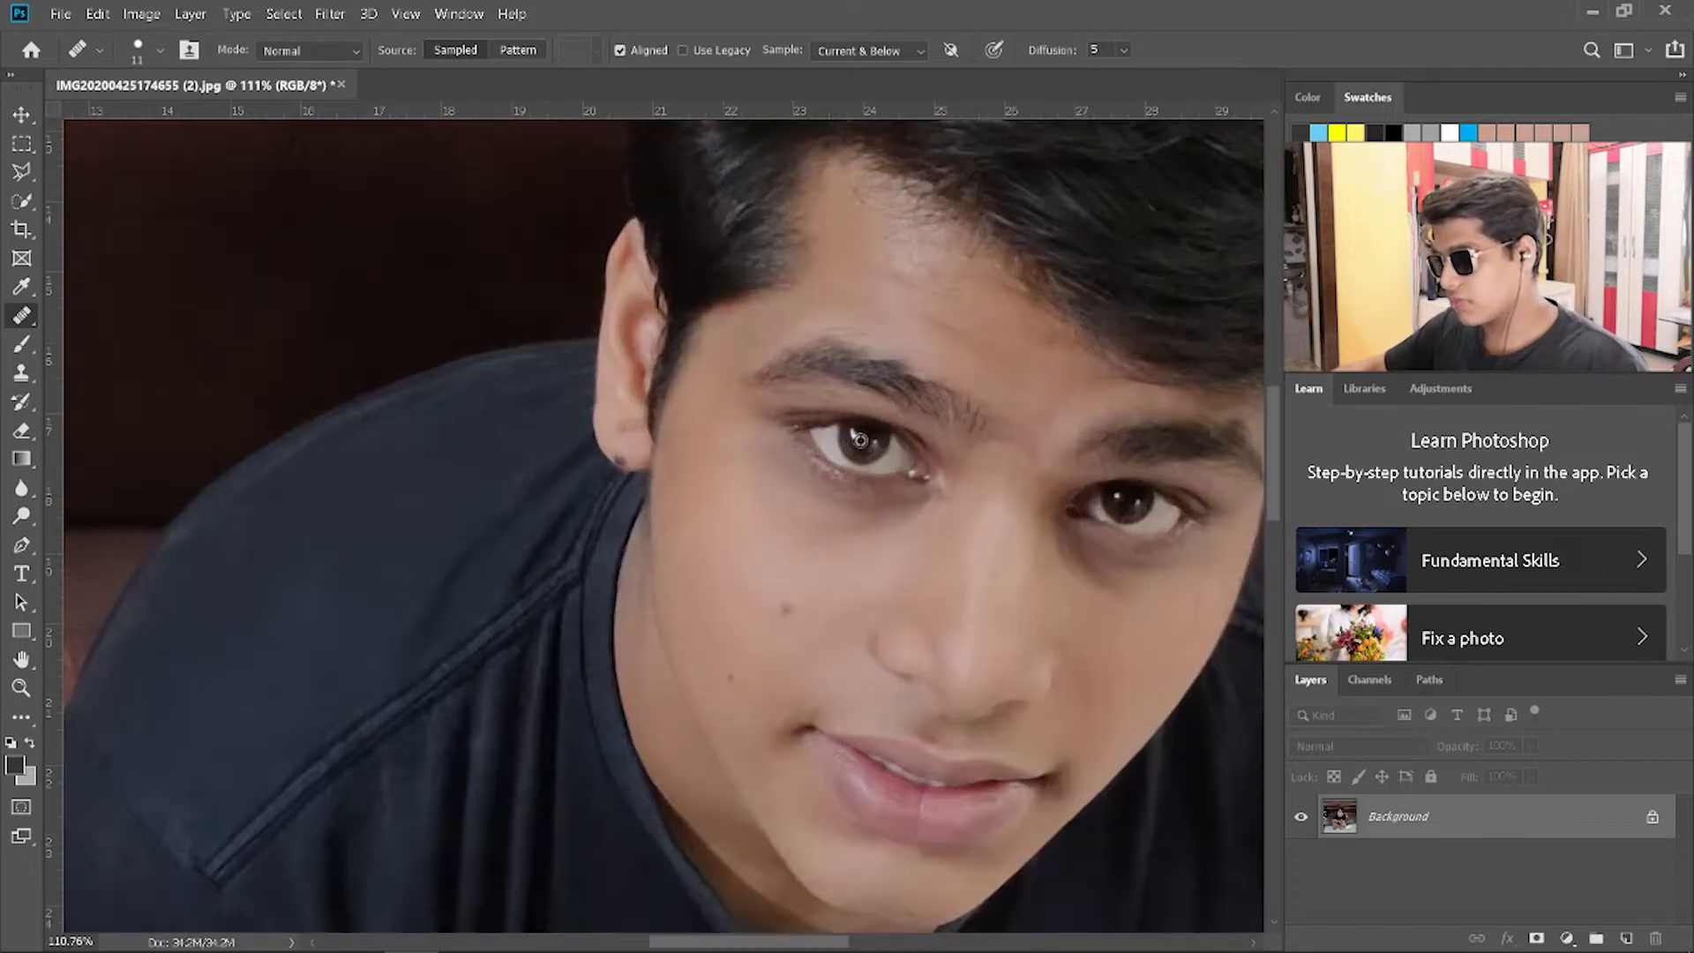
pyautogui.scroll(2, 849, 551)
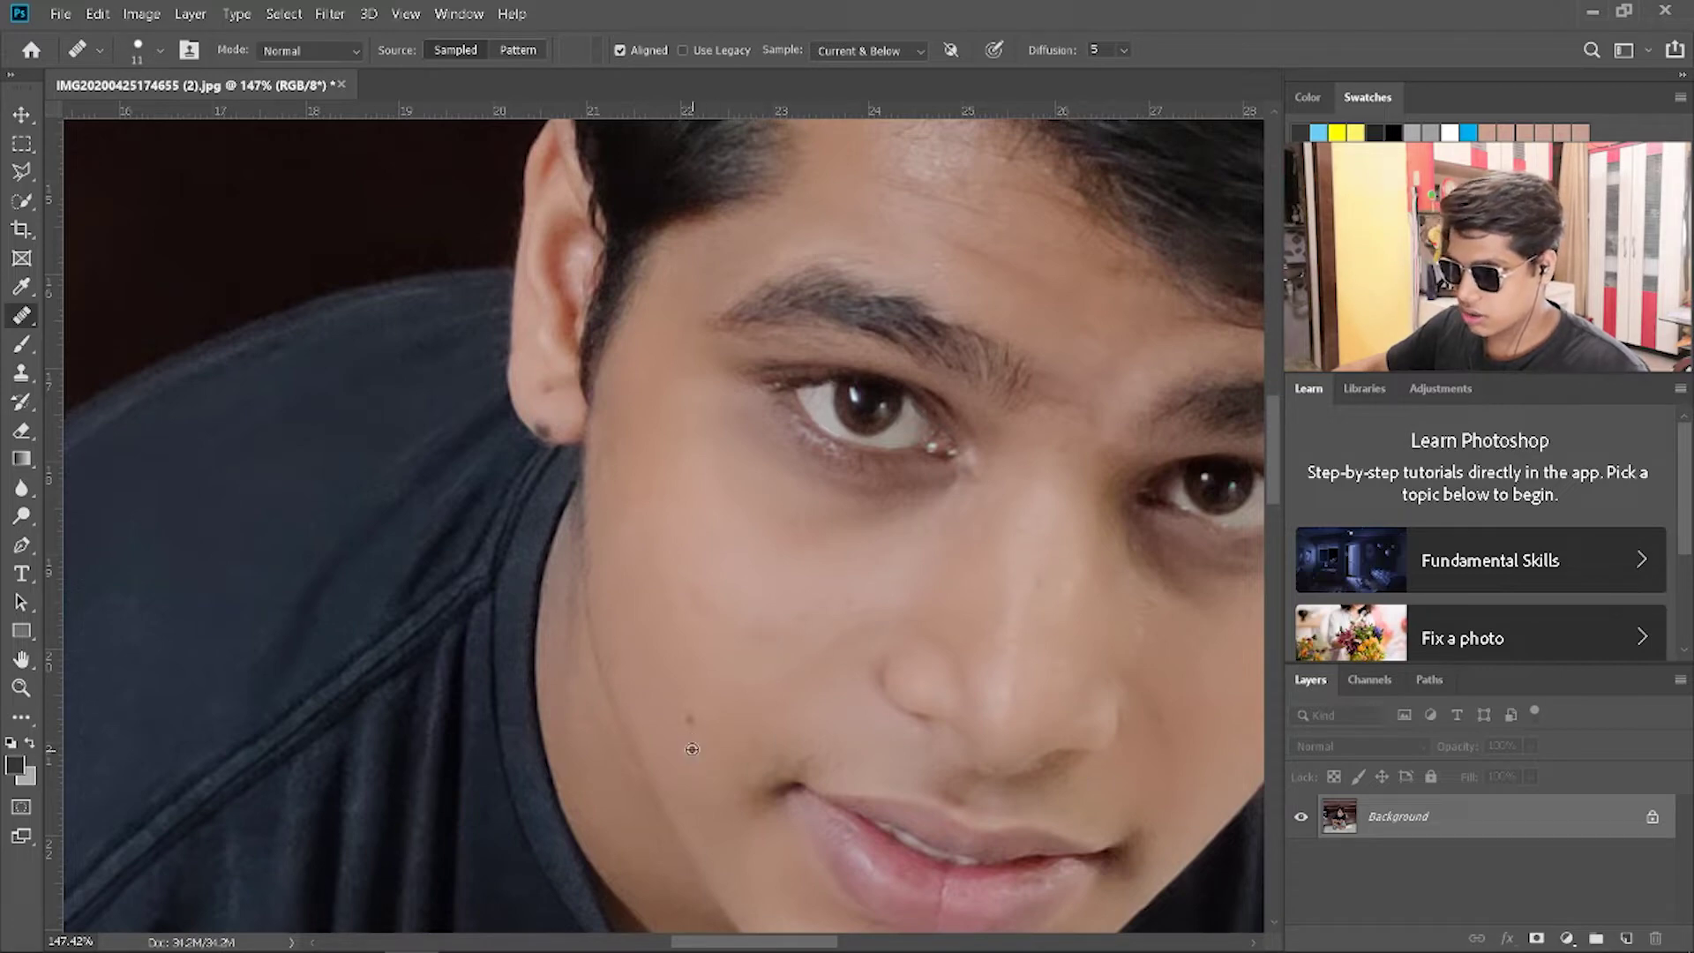
pyautogui.scroll(-3, 899, 563)
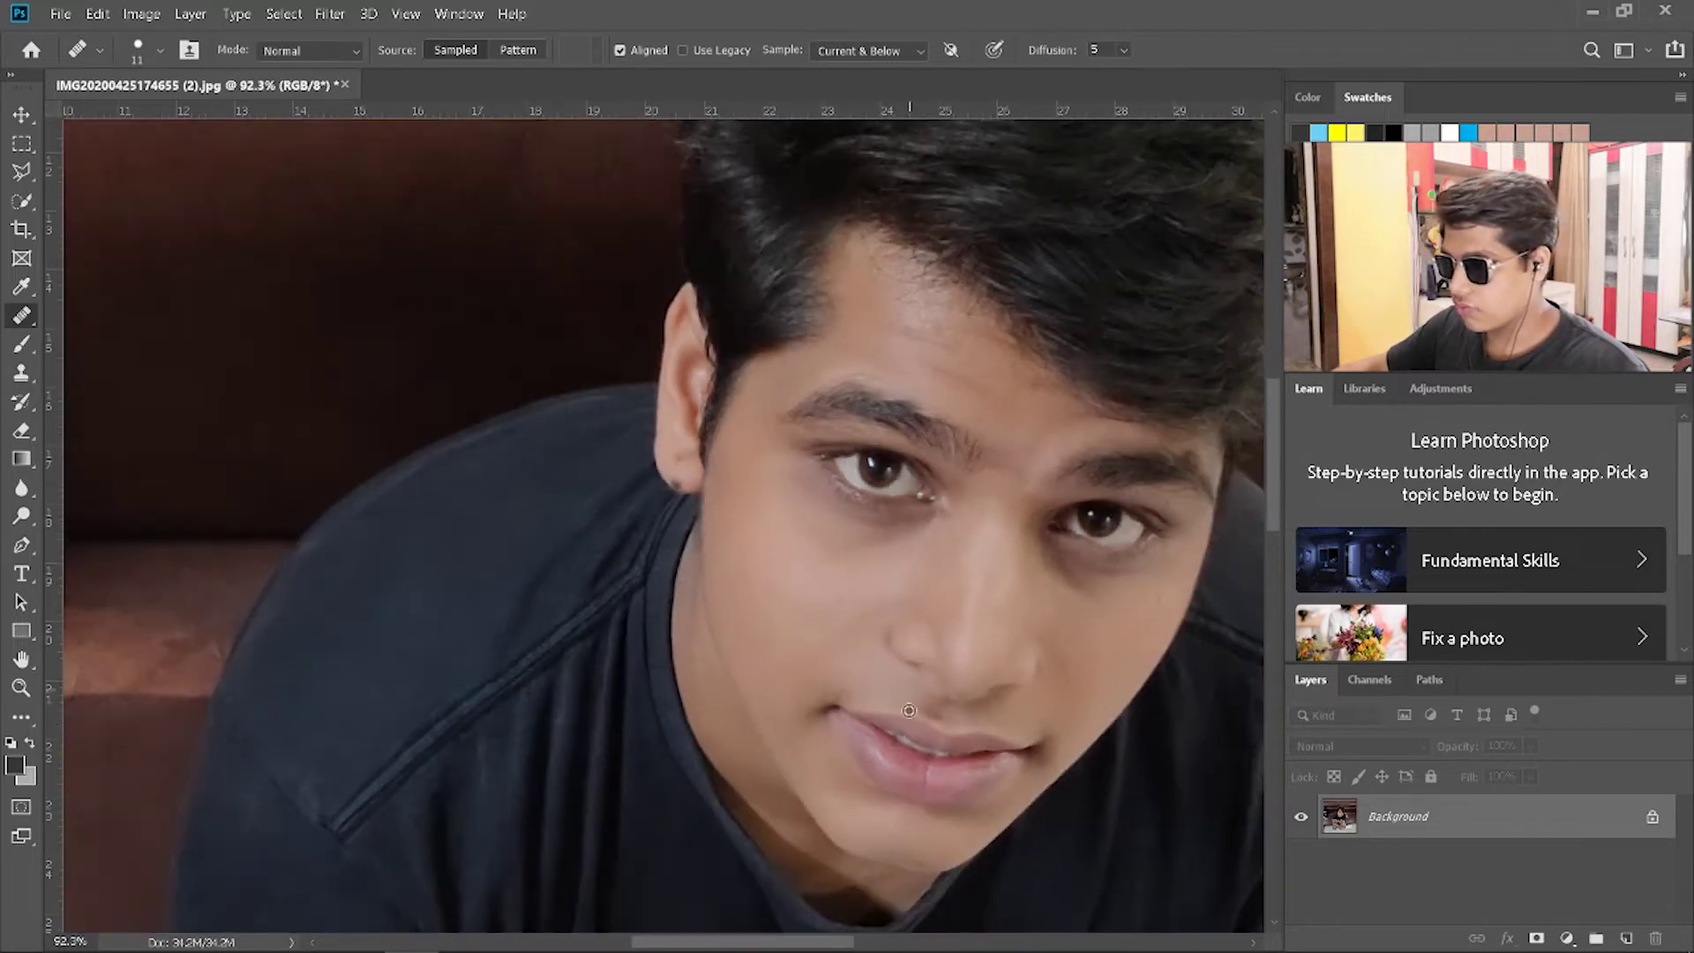
pyautogui.scroll(-2, 882, 600)
pyautogui.scroll(-2, 848, 636)
pyautogui.scroll(2, 821, 678)
pyautogui.scroll(2, 820, 679)
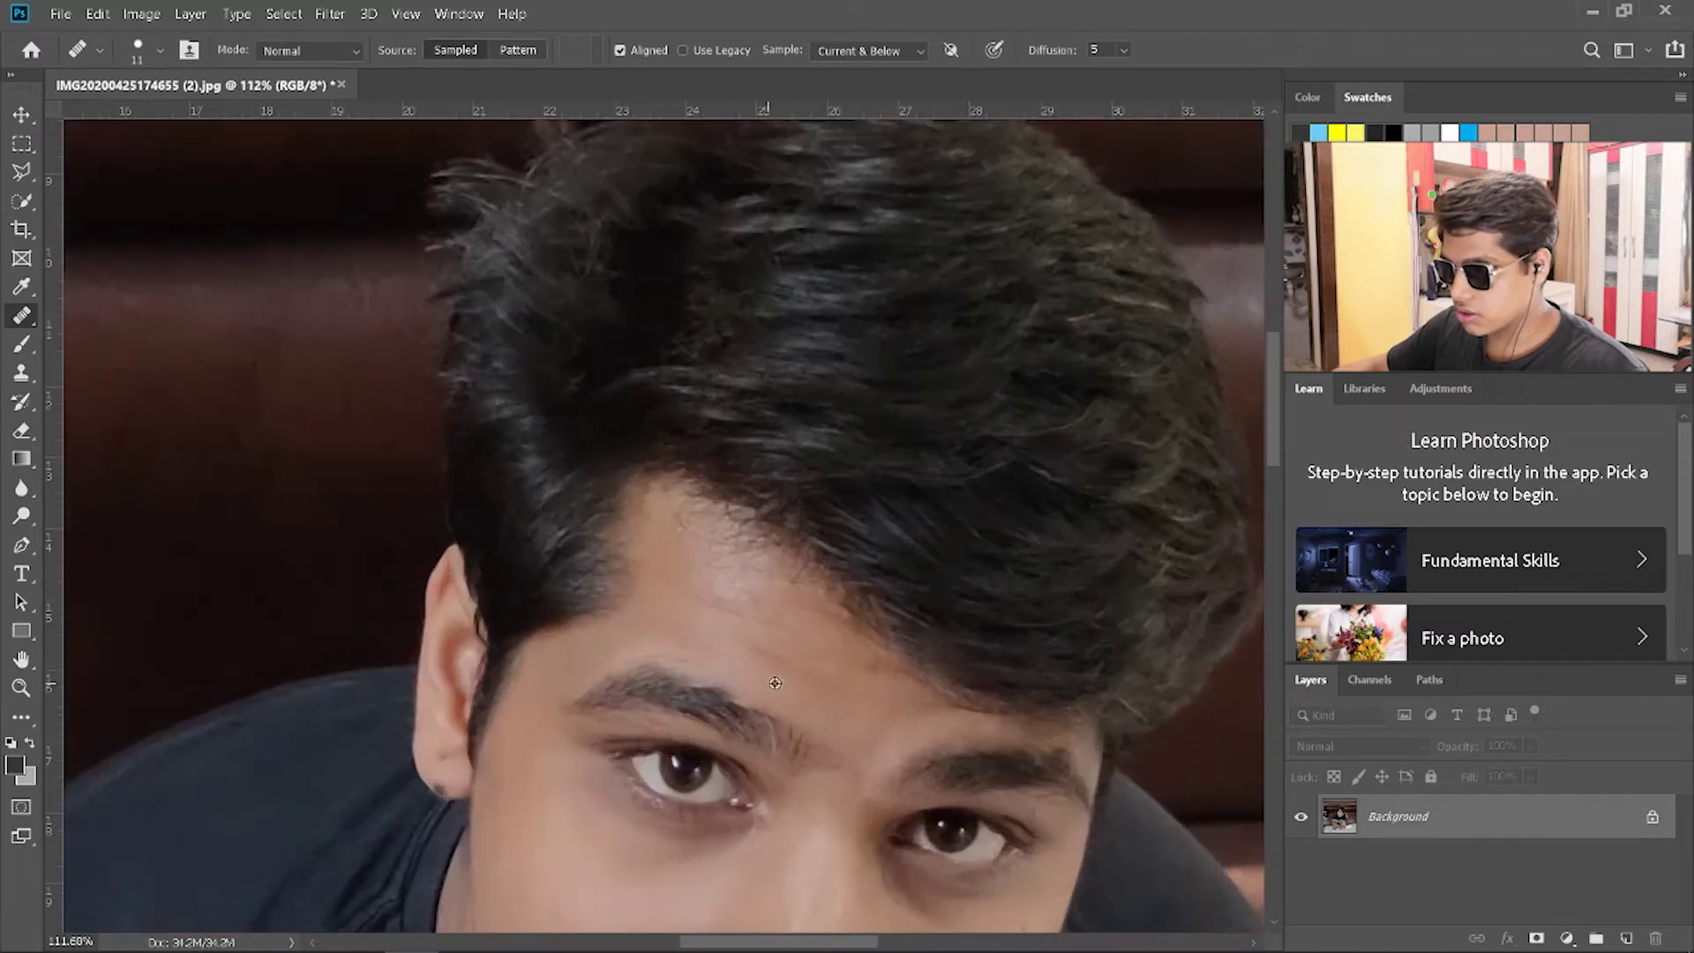
pyautogui.scroll(2, 821, 678)
pyautogui.scroll(-3, 777, 666)
pyautogui.scroll(-3, 777, 666)
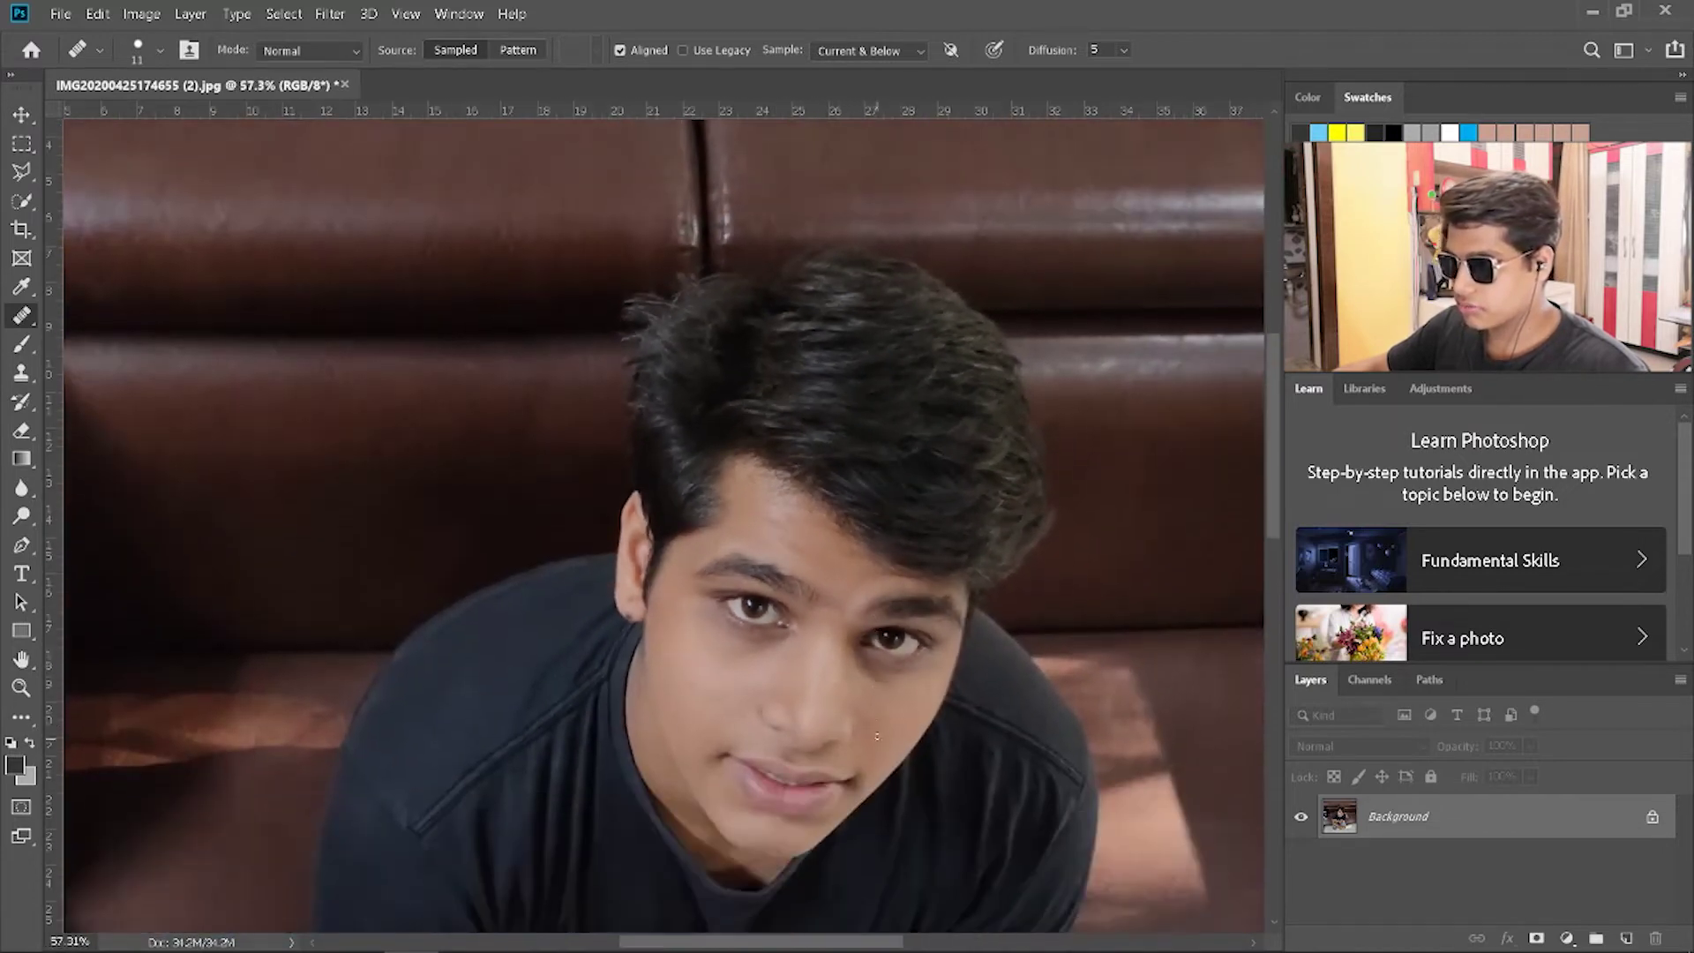
pyautogui.scroll(-1, 803, 677)
pyautogui.scroll(-1, 830, 688)
pyautogui.scroll(-3, 852, 699)
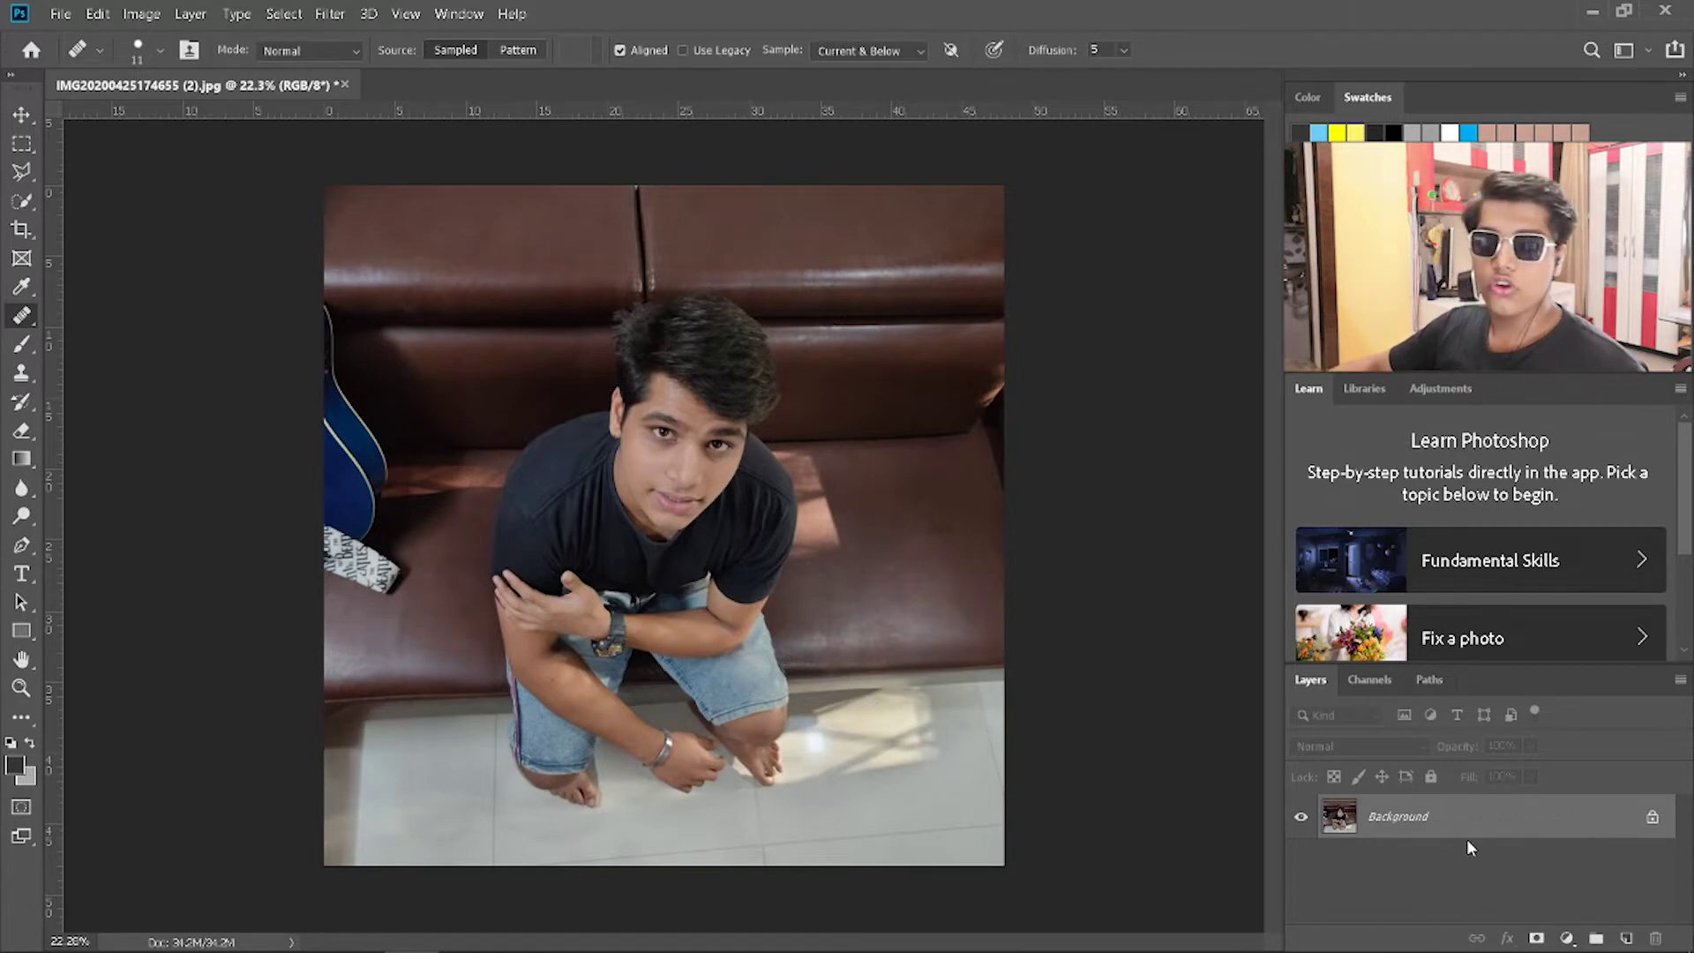
# Step: Add a Brightness/Contrast adjustment layer that brightens the photo and tunes its contrast
pyautogui.click(1567, 938)
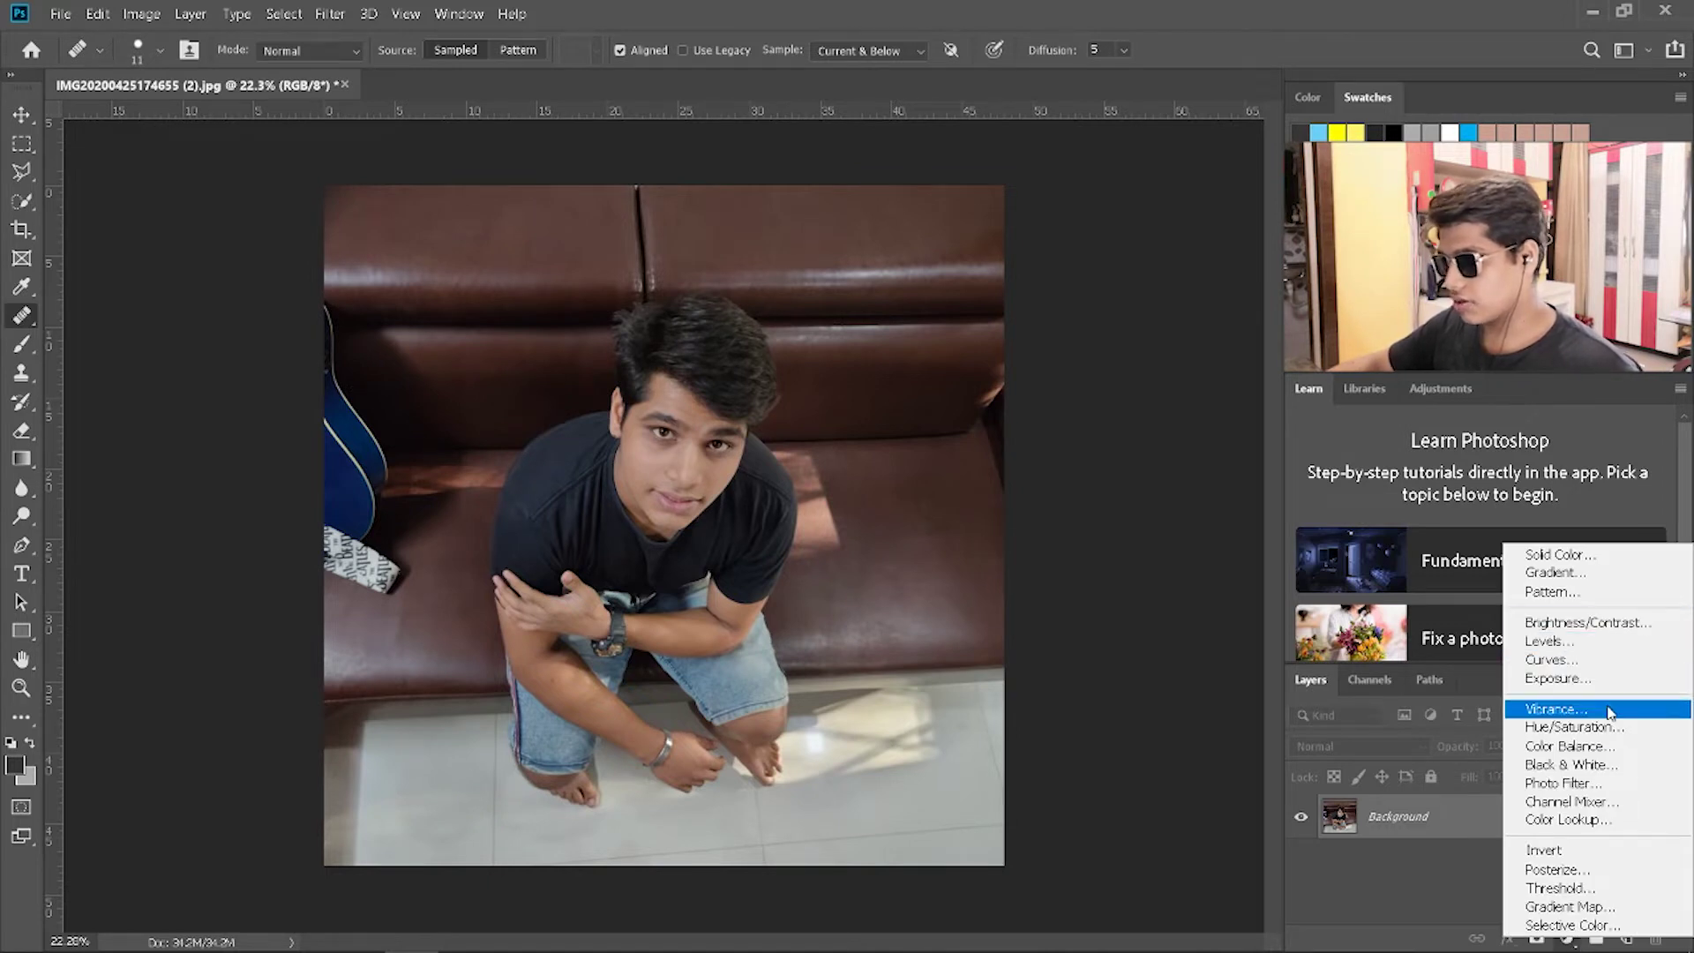
pyautogui.click(1602, 623)
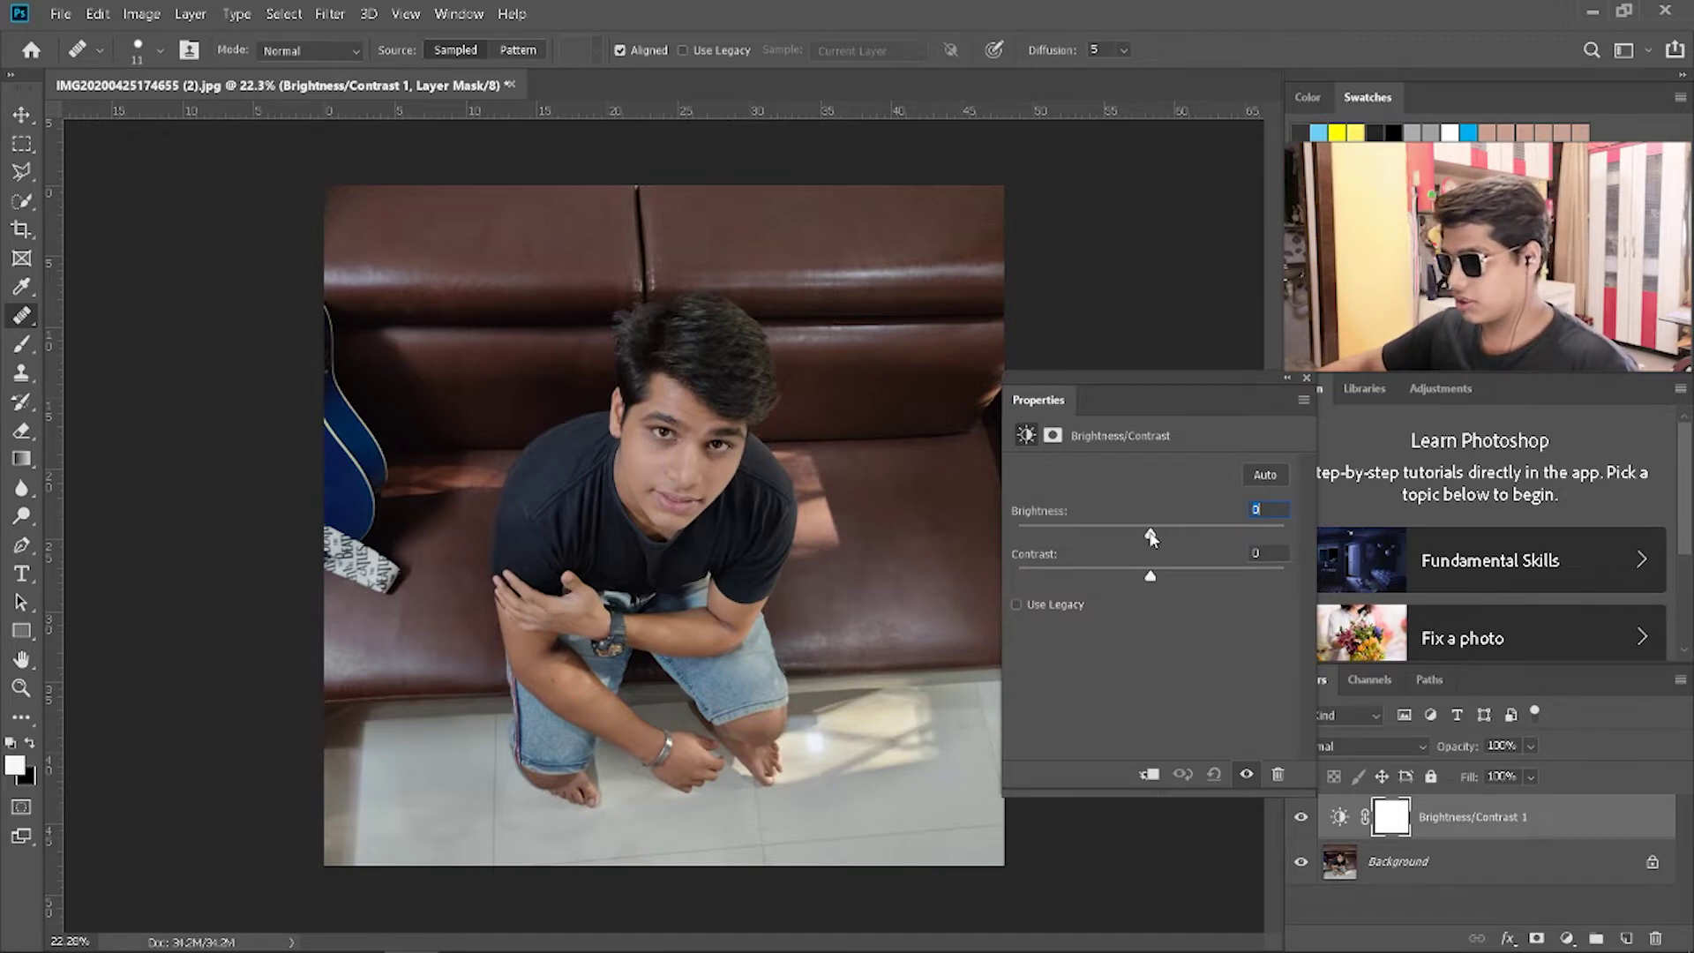
pyautogui.moveTo(1151, 538); pyautogui.dragTo(1257, 589)
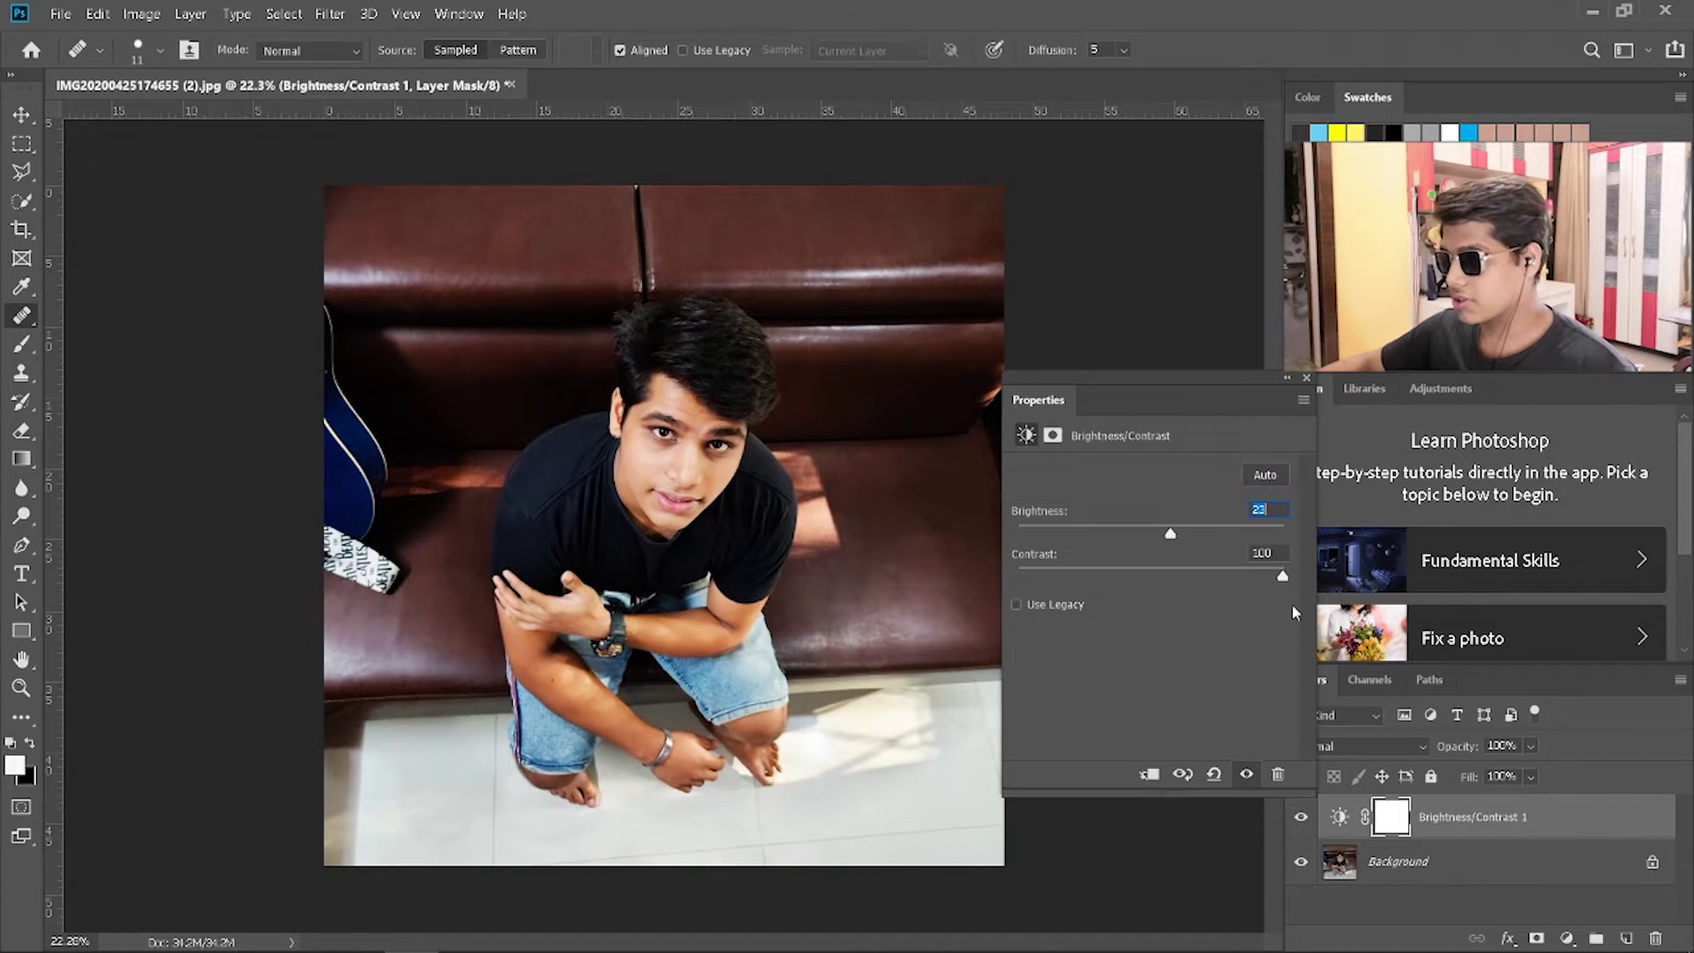
pyautogui.moveTo(1268, 578); pyautogui.dragTo(1164, 542)
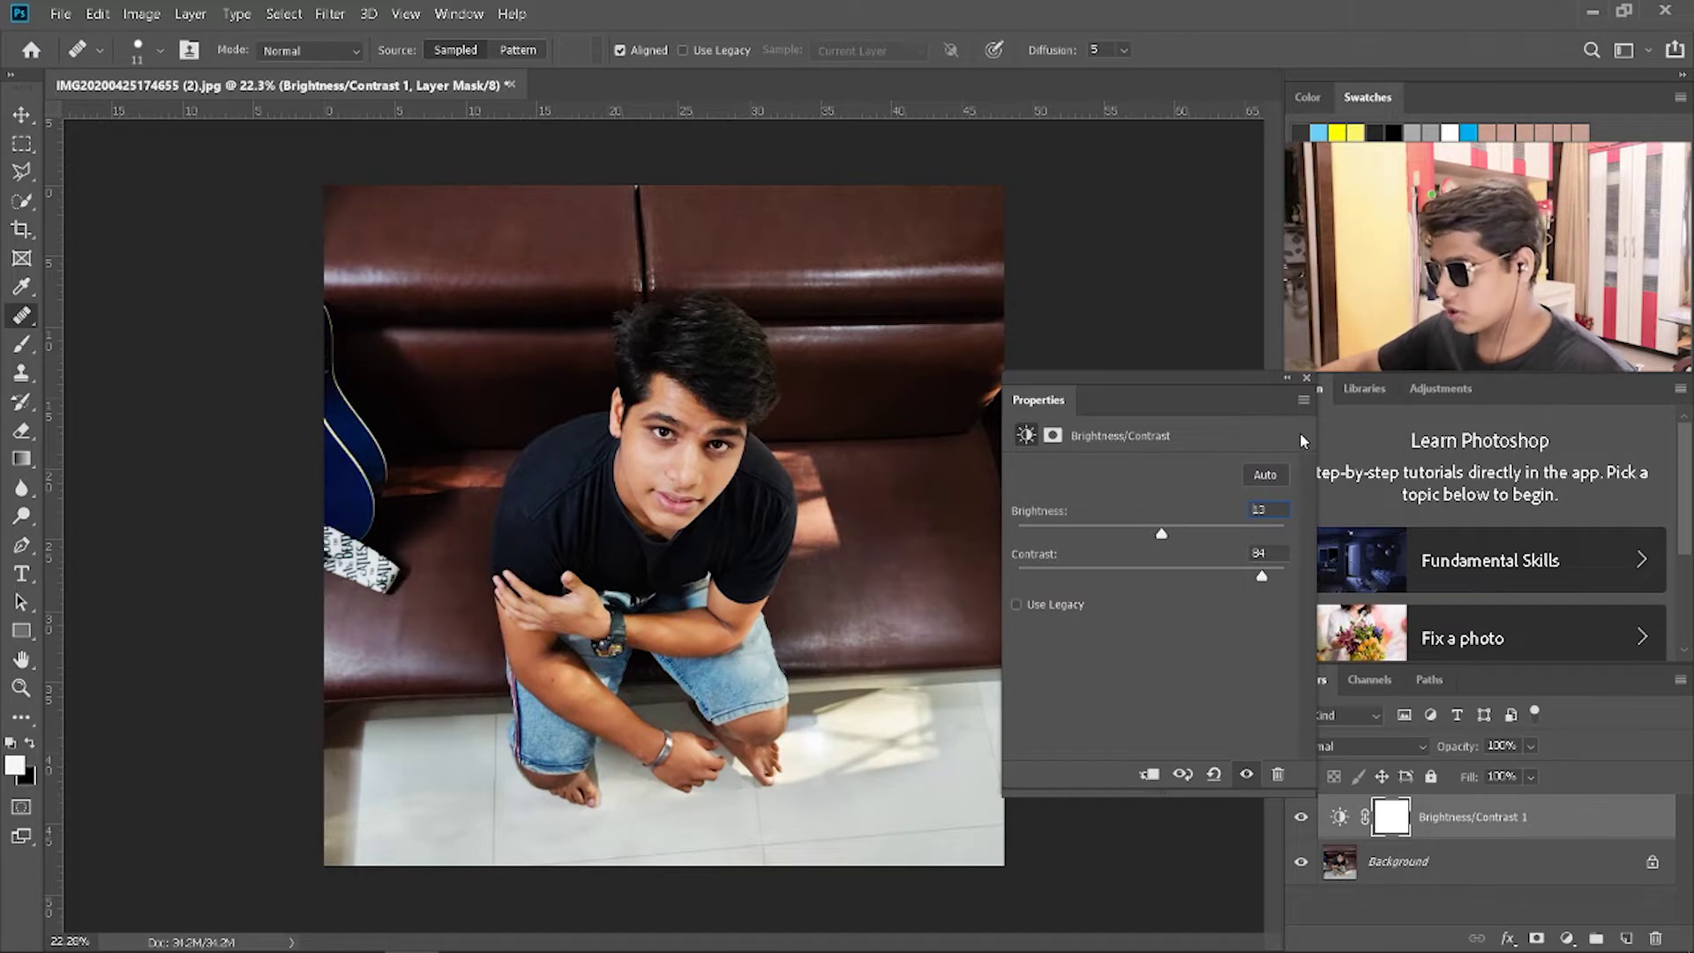
pyautogui.click(1307, 378)
pyautogui.click(1567, 938)
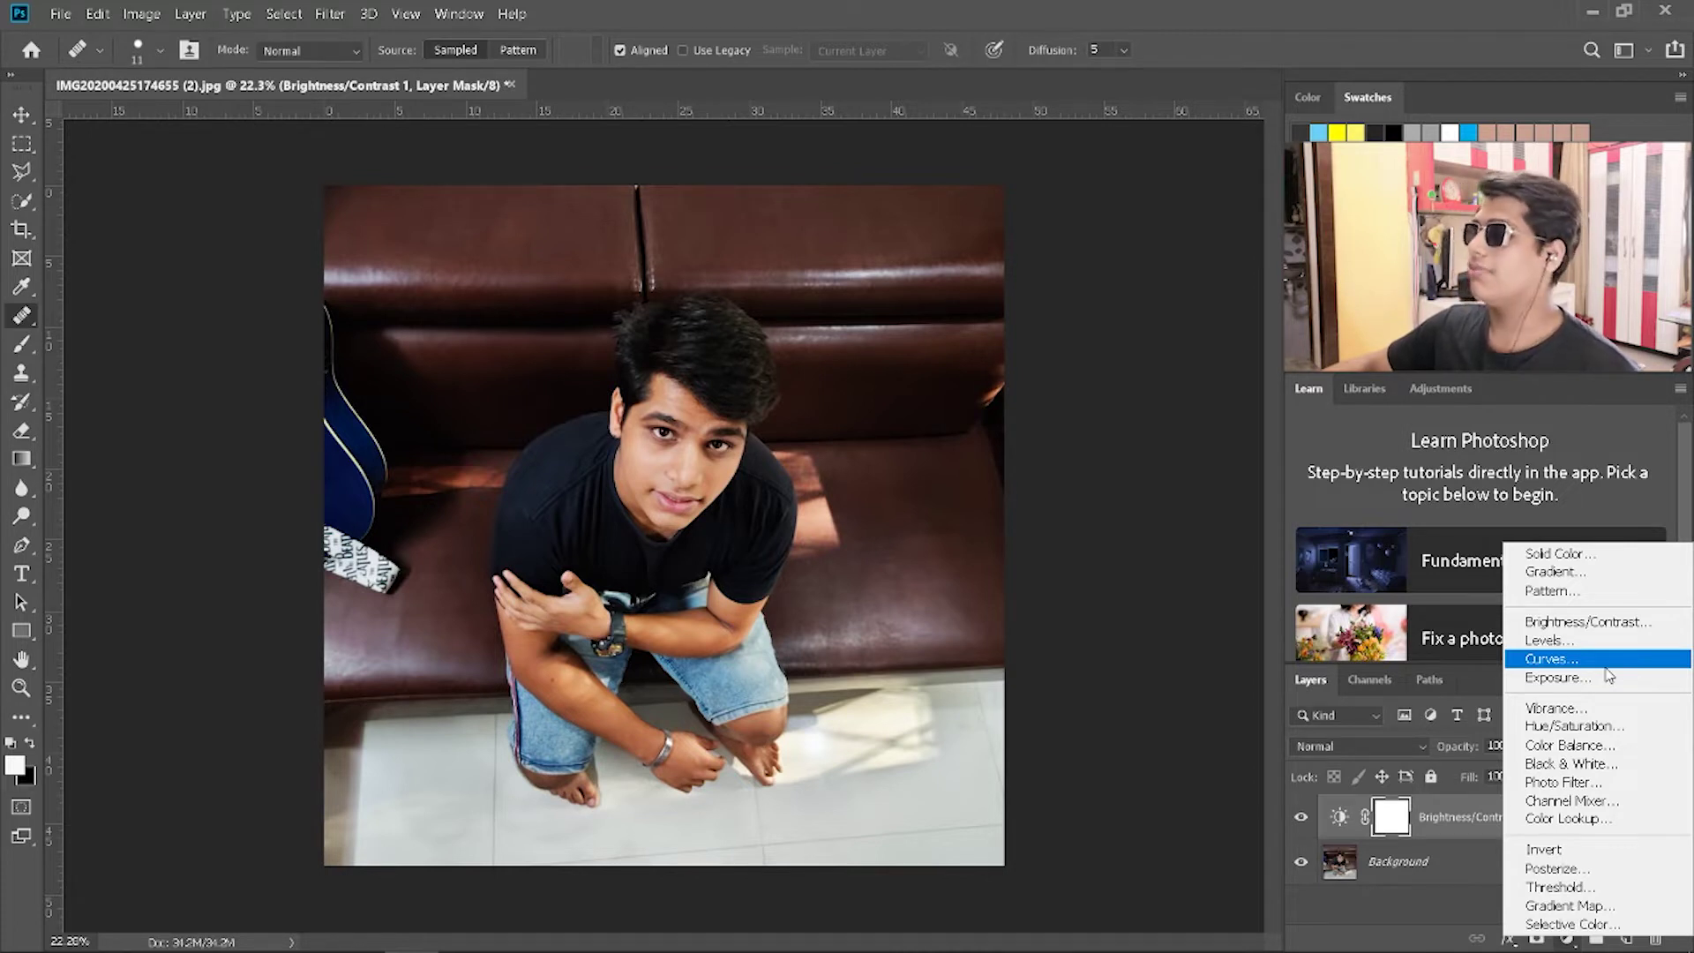
# Step: Add a Curves adjustment layer and reshape its shadow, highlight and white points
pyautogui.click(1604, 666)
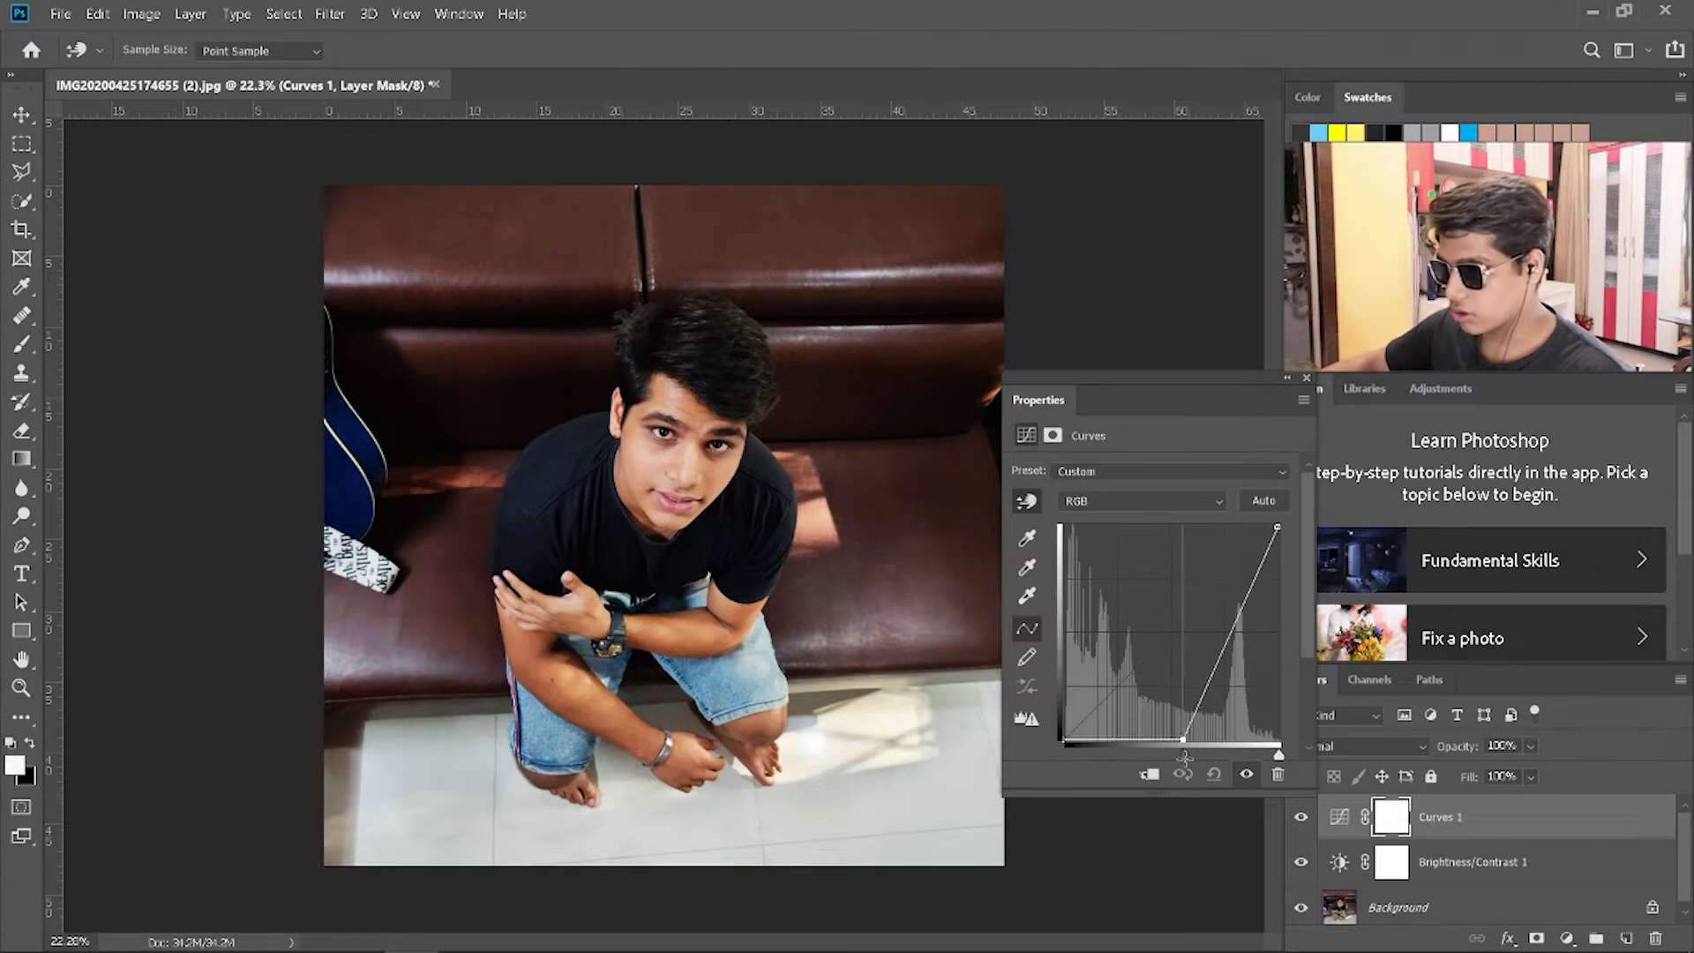
pyautogui.moveTo(1064, 735)
pyautogui.mouseDown()
pyautogui.moveTo(1066, 616)
pyautogui.moveTo(1079, 759)
pyautogui.mouseUp()
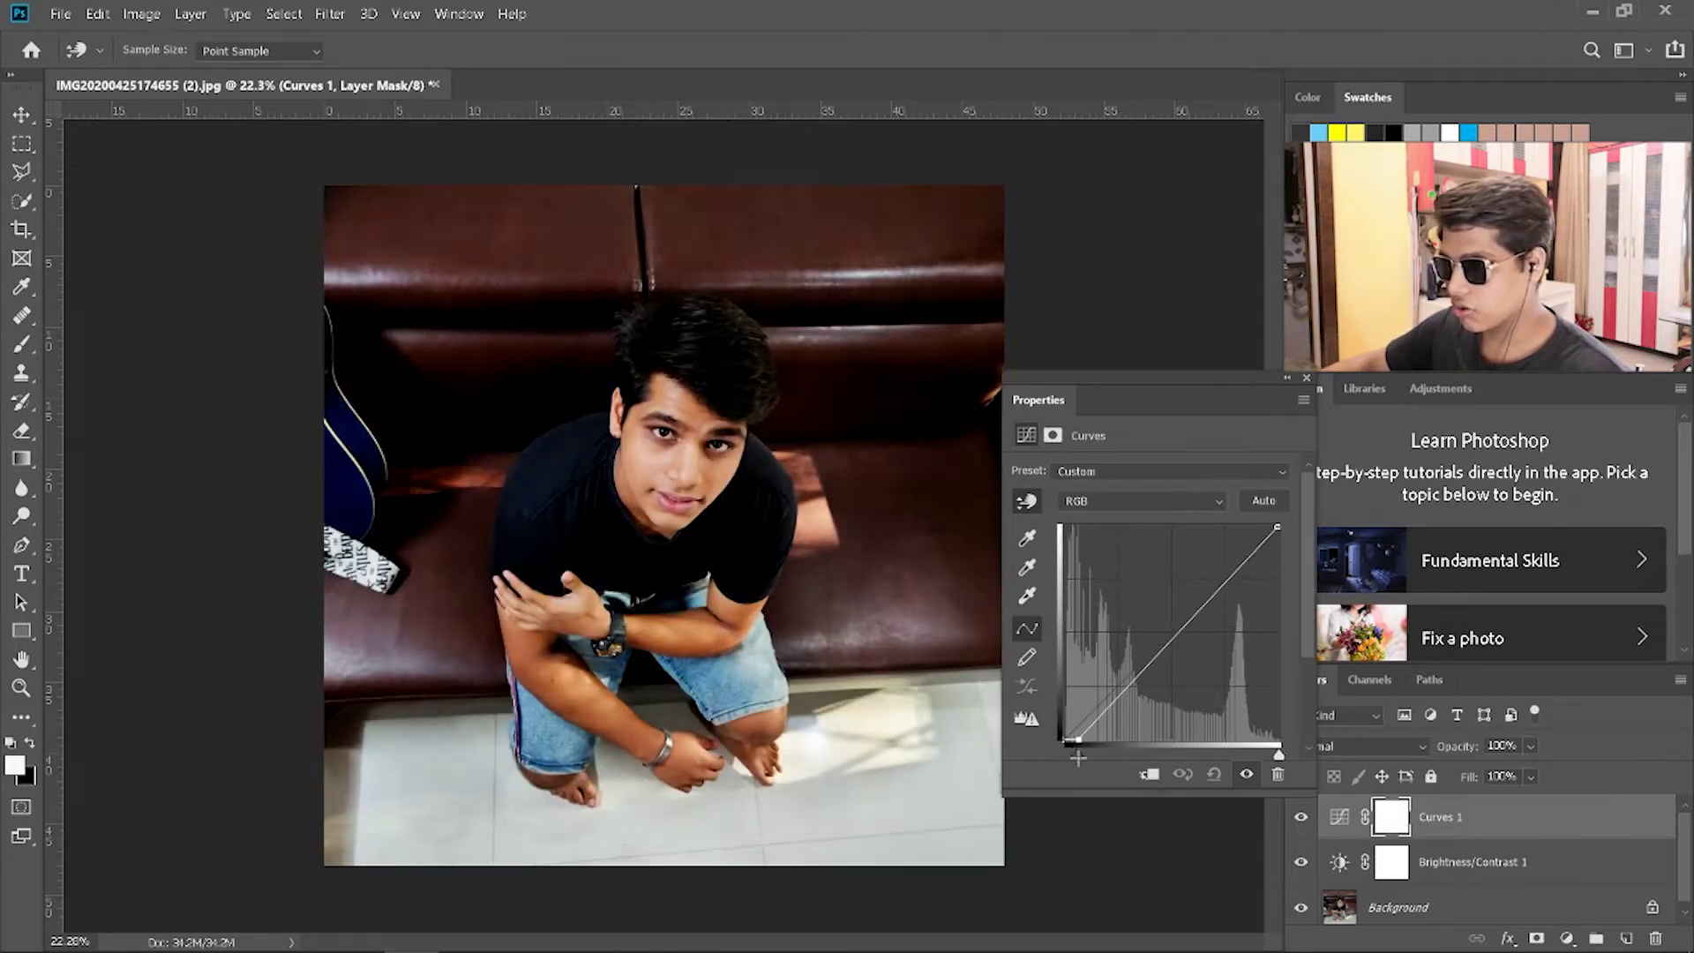
pyautogui.moveTo(1278, 527); pyautogui.dragTo(1264, 527)
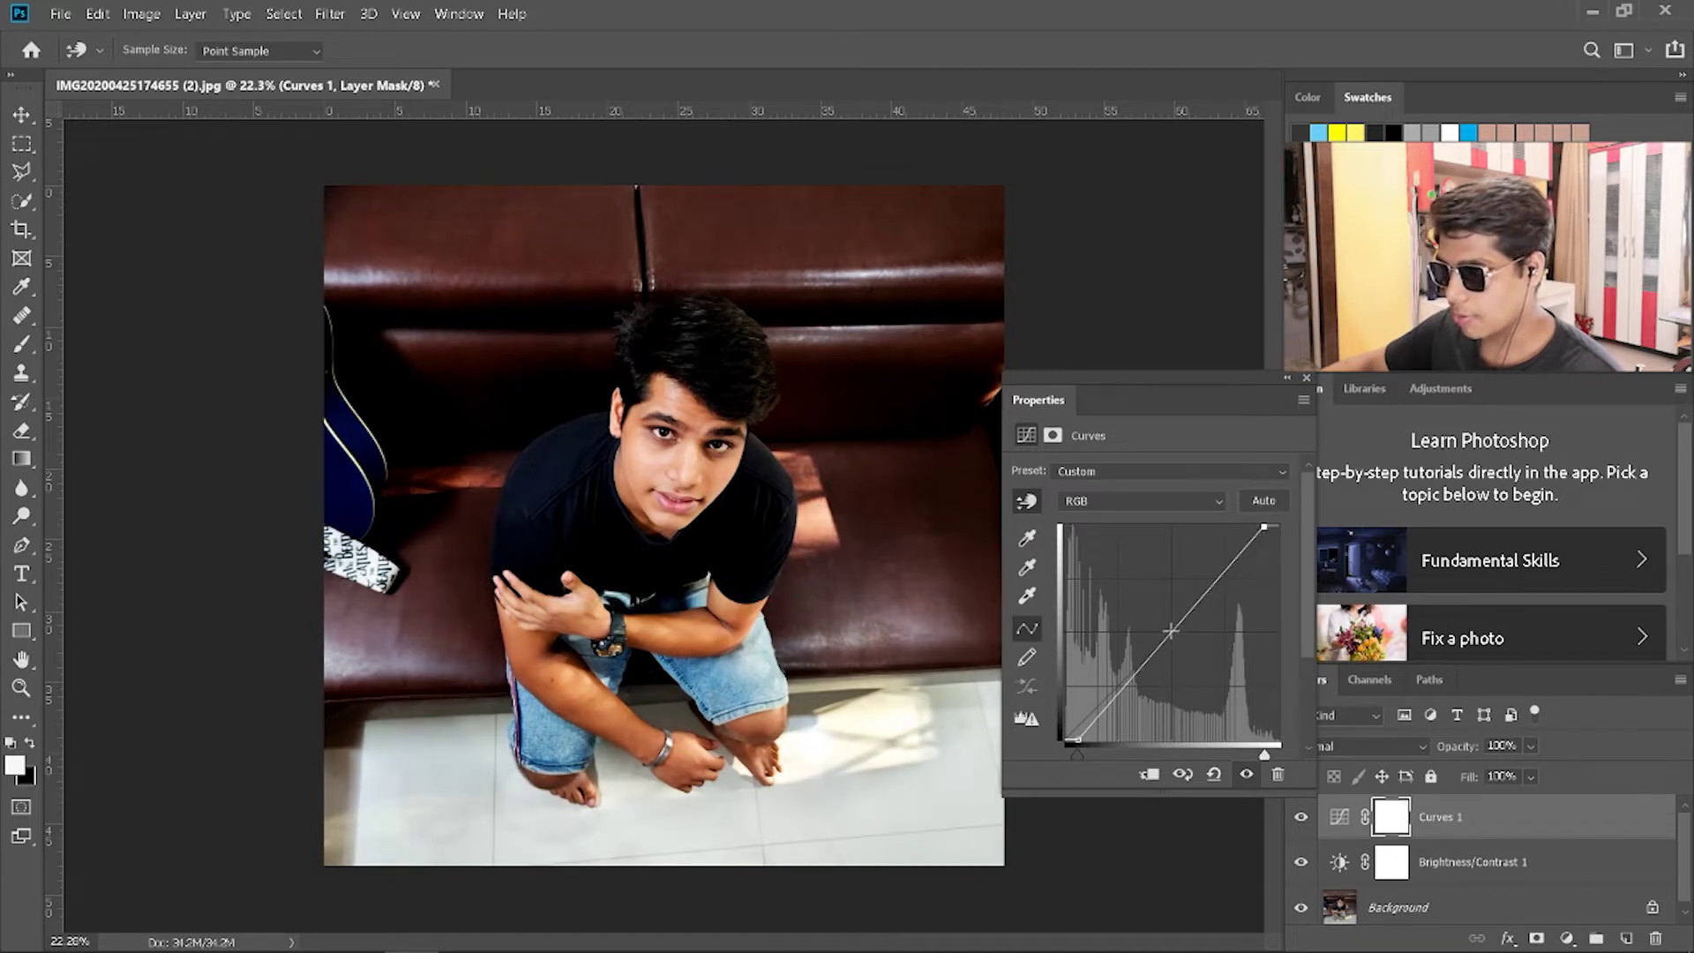
pyautogui.moveTo(1174, 634); pyautogui.dragTo(1169, 630)
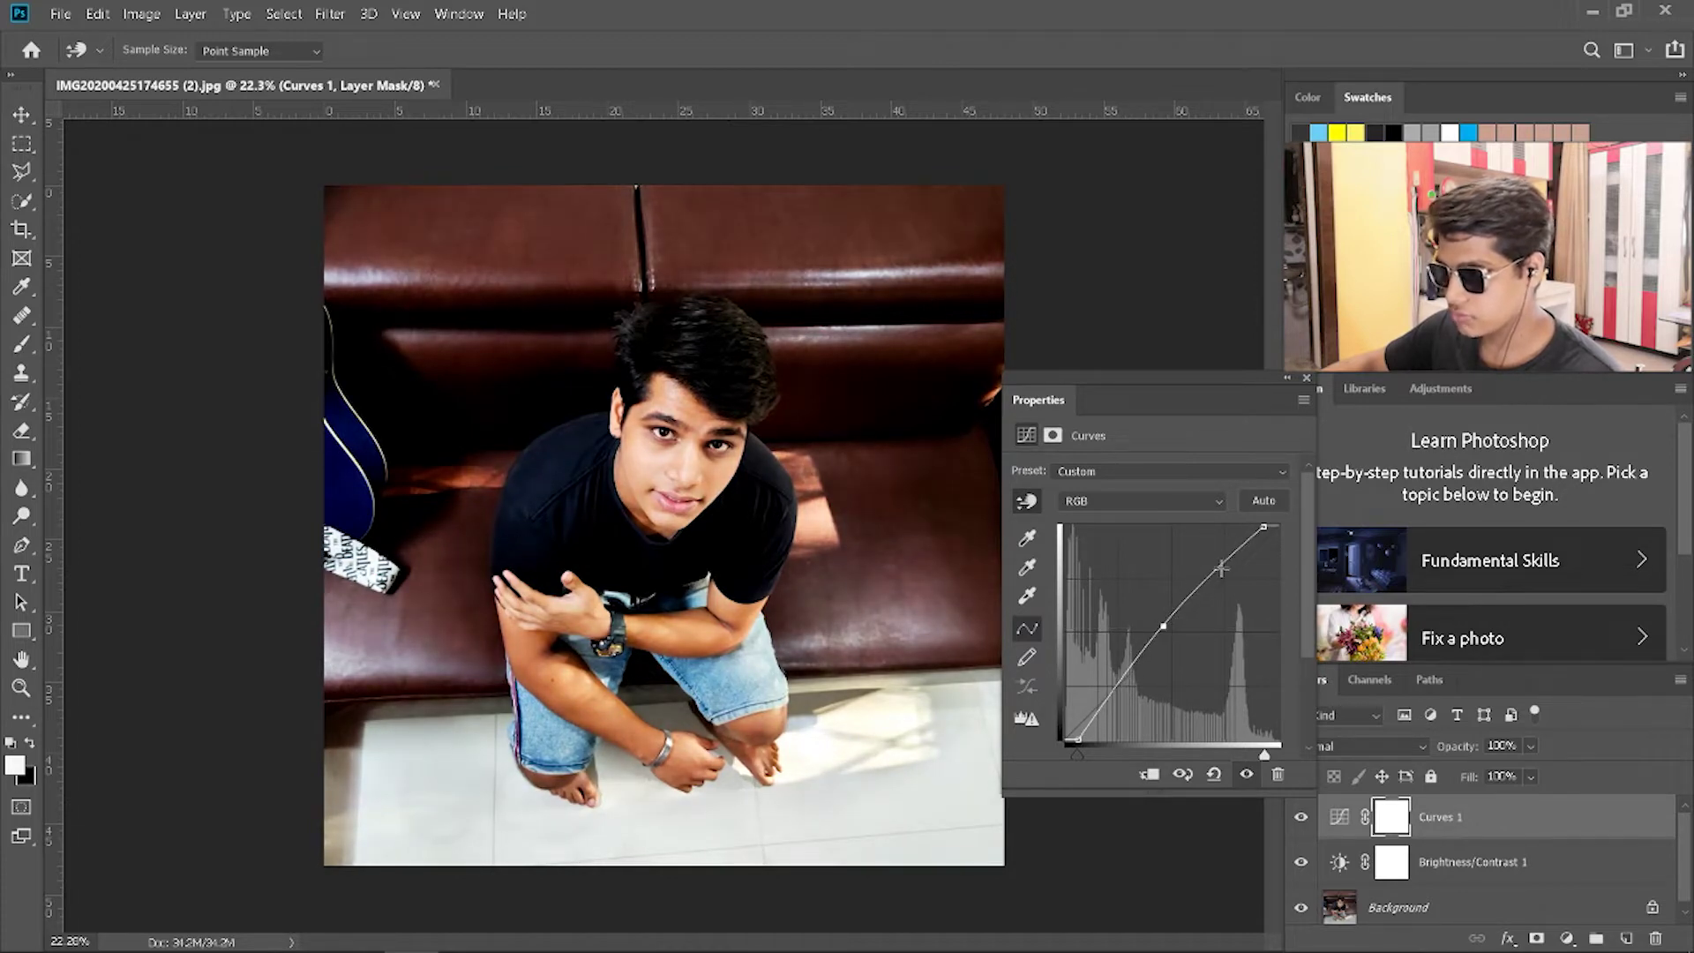
pyautogui.moveTo(1238, 551); pyautogui.dragTo(1235, 556)
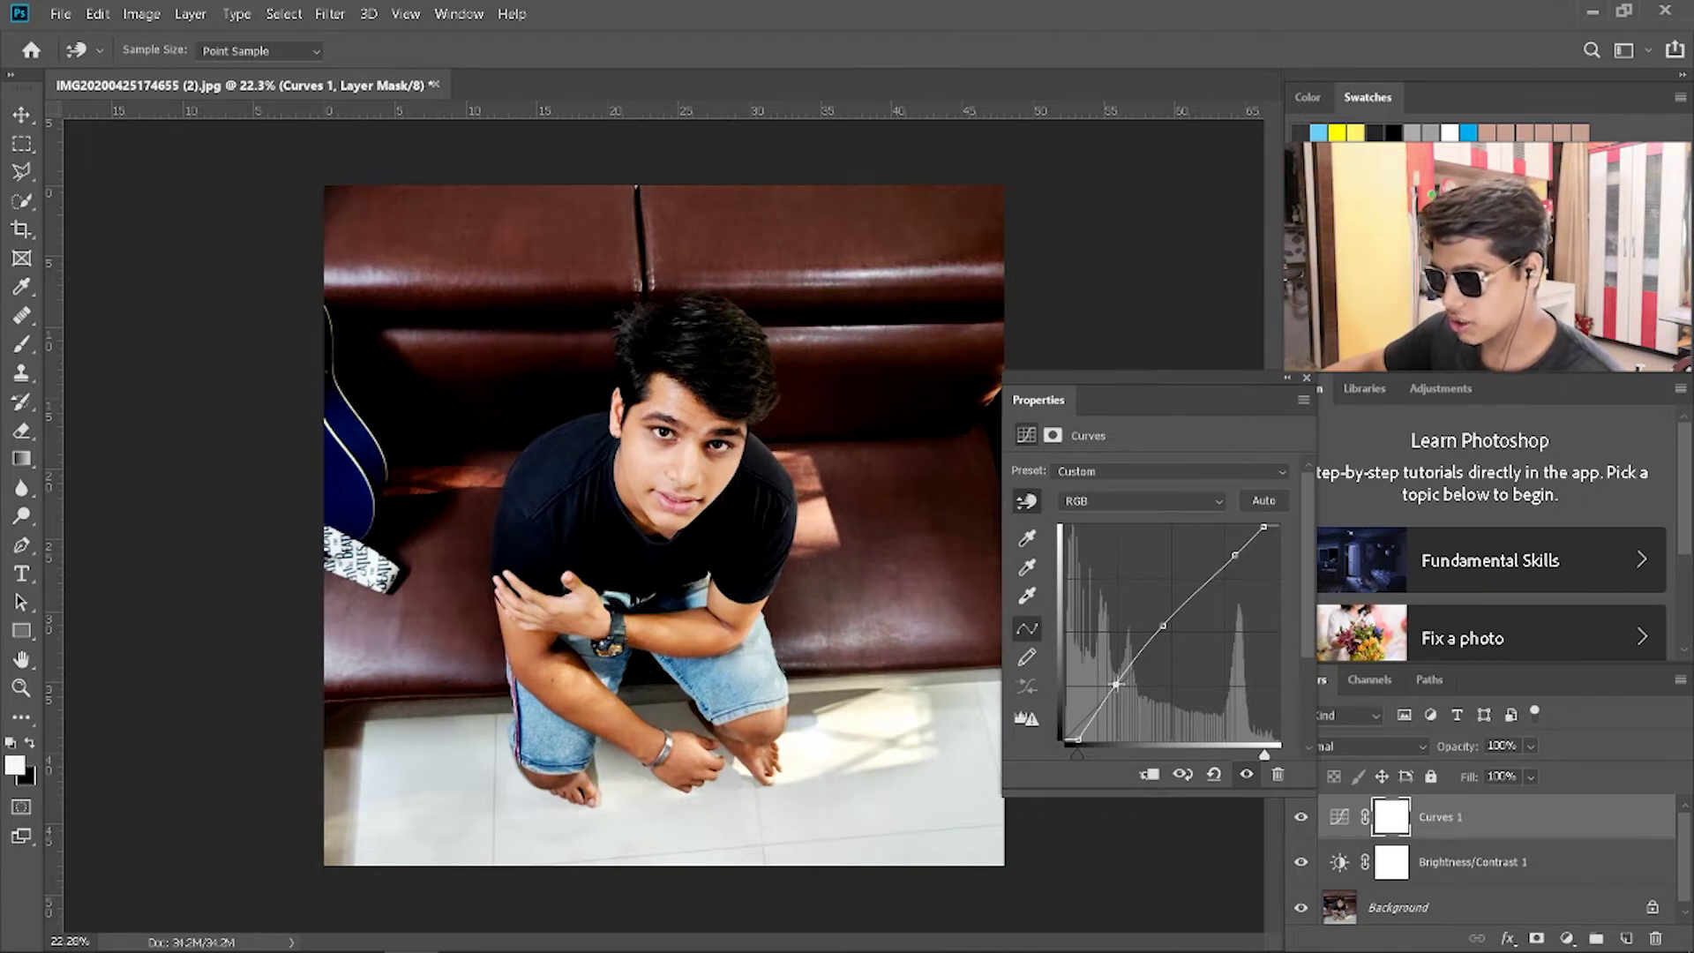
pyautogui.moveTo(1117, 684); pyautogui.dragTo(1112, 689)
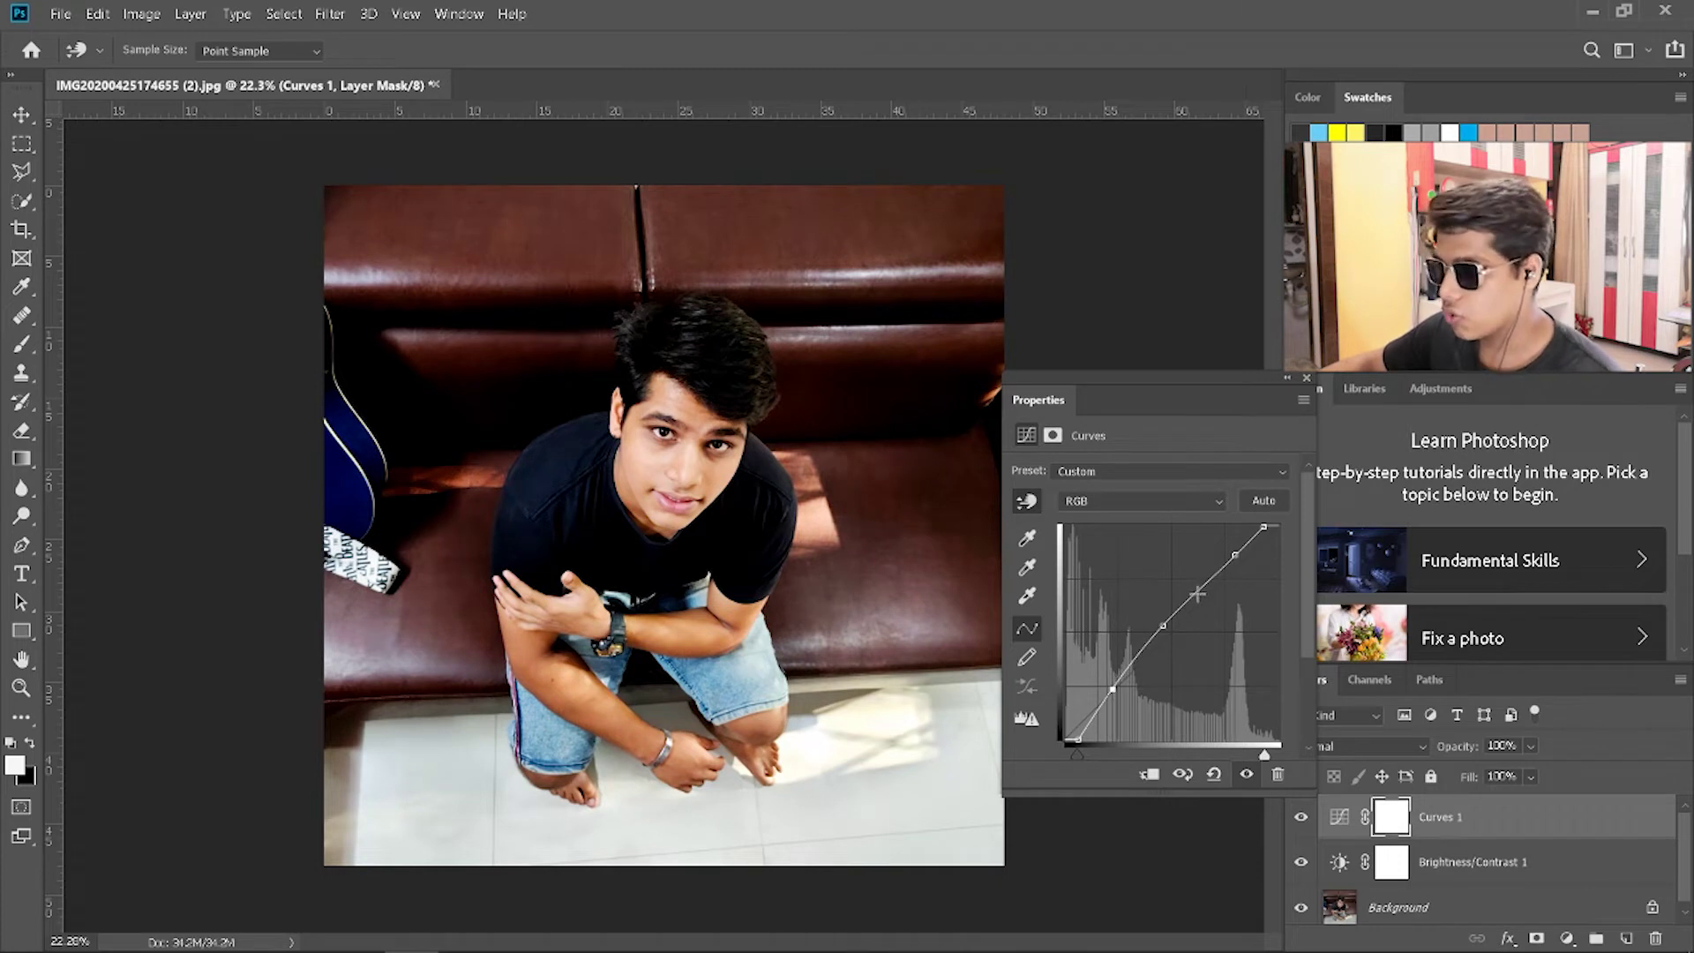
# Step: Add a lifted midtone point to the RGB curve and close the Curves settings
pyautogui.moveTo(1201, 590); pyautogui.dragTo(1206, 598)
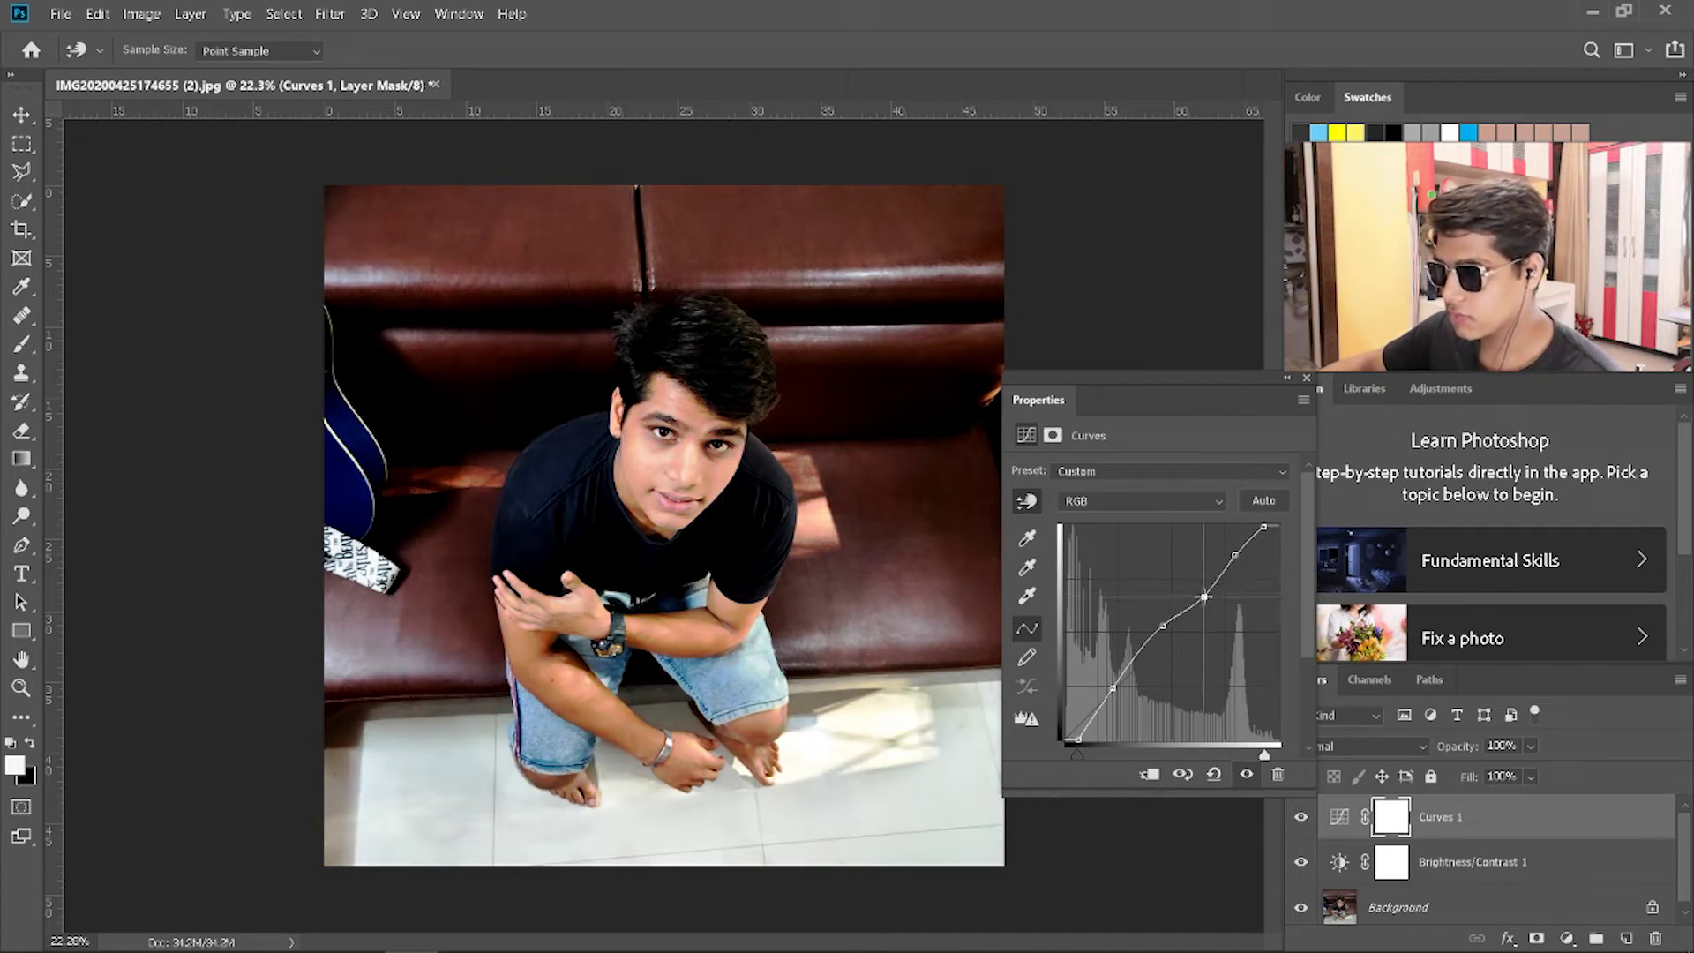
pyautogui.moveTo(1206, 597); pyautogui.dragTo(1200, 594)
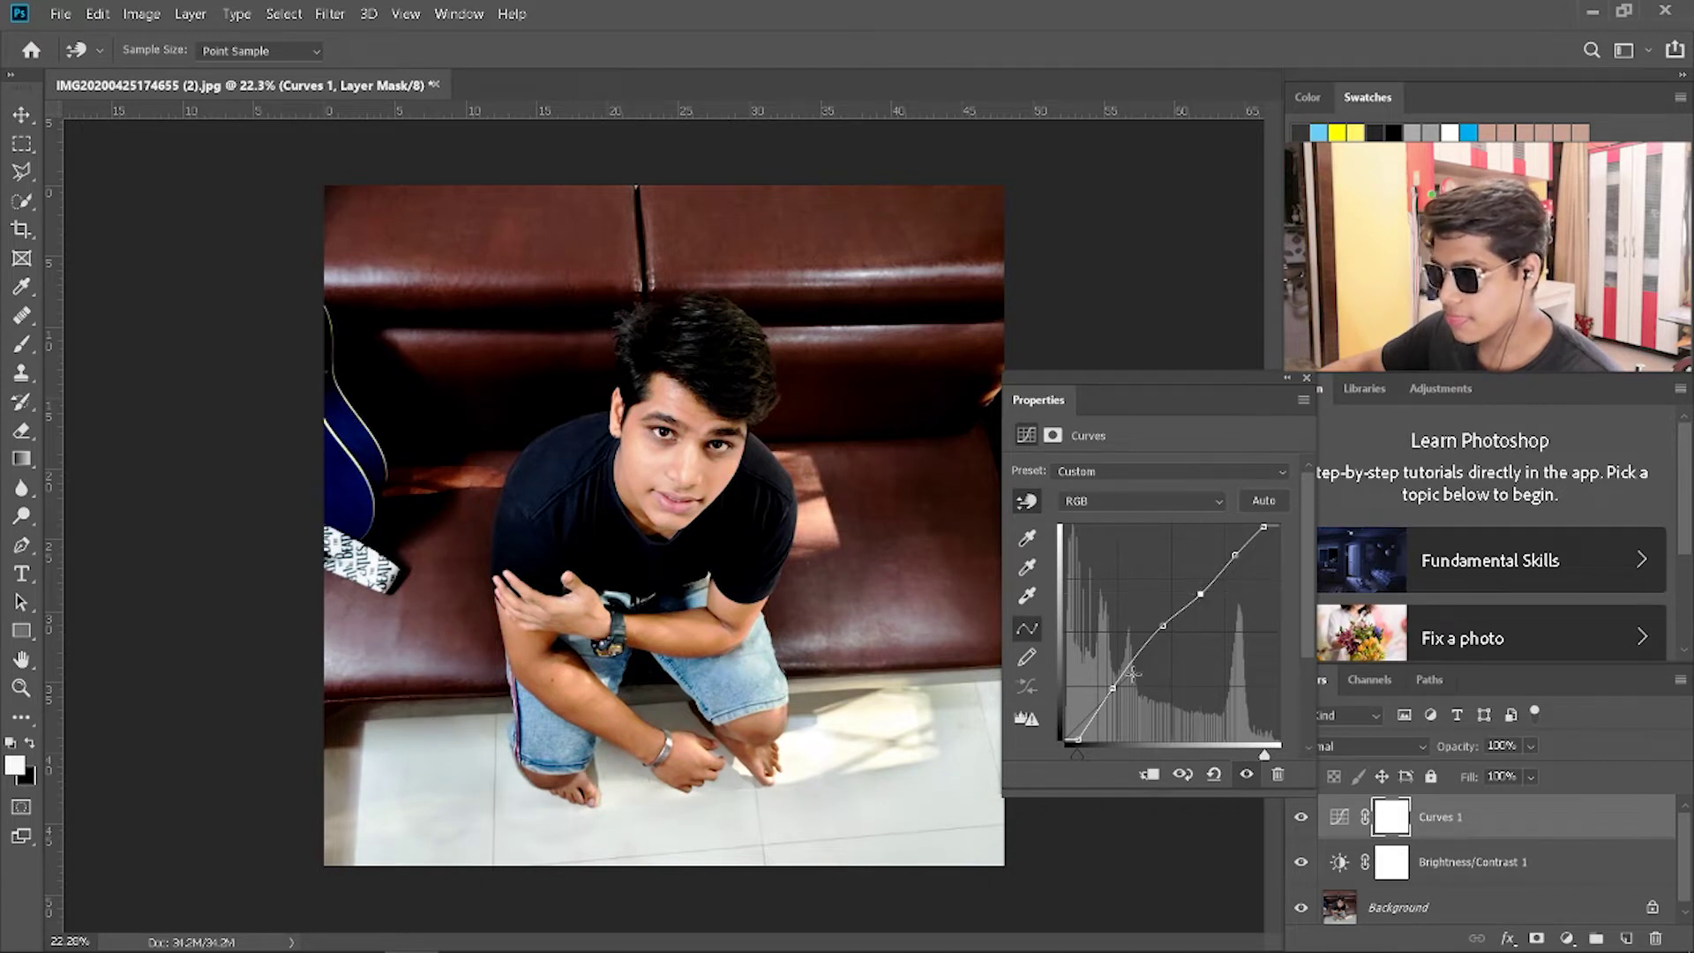
pyautogui.click(1195, 500)
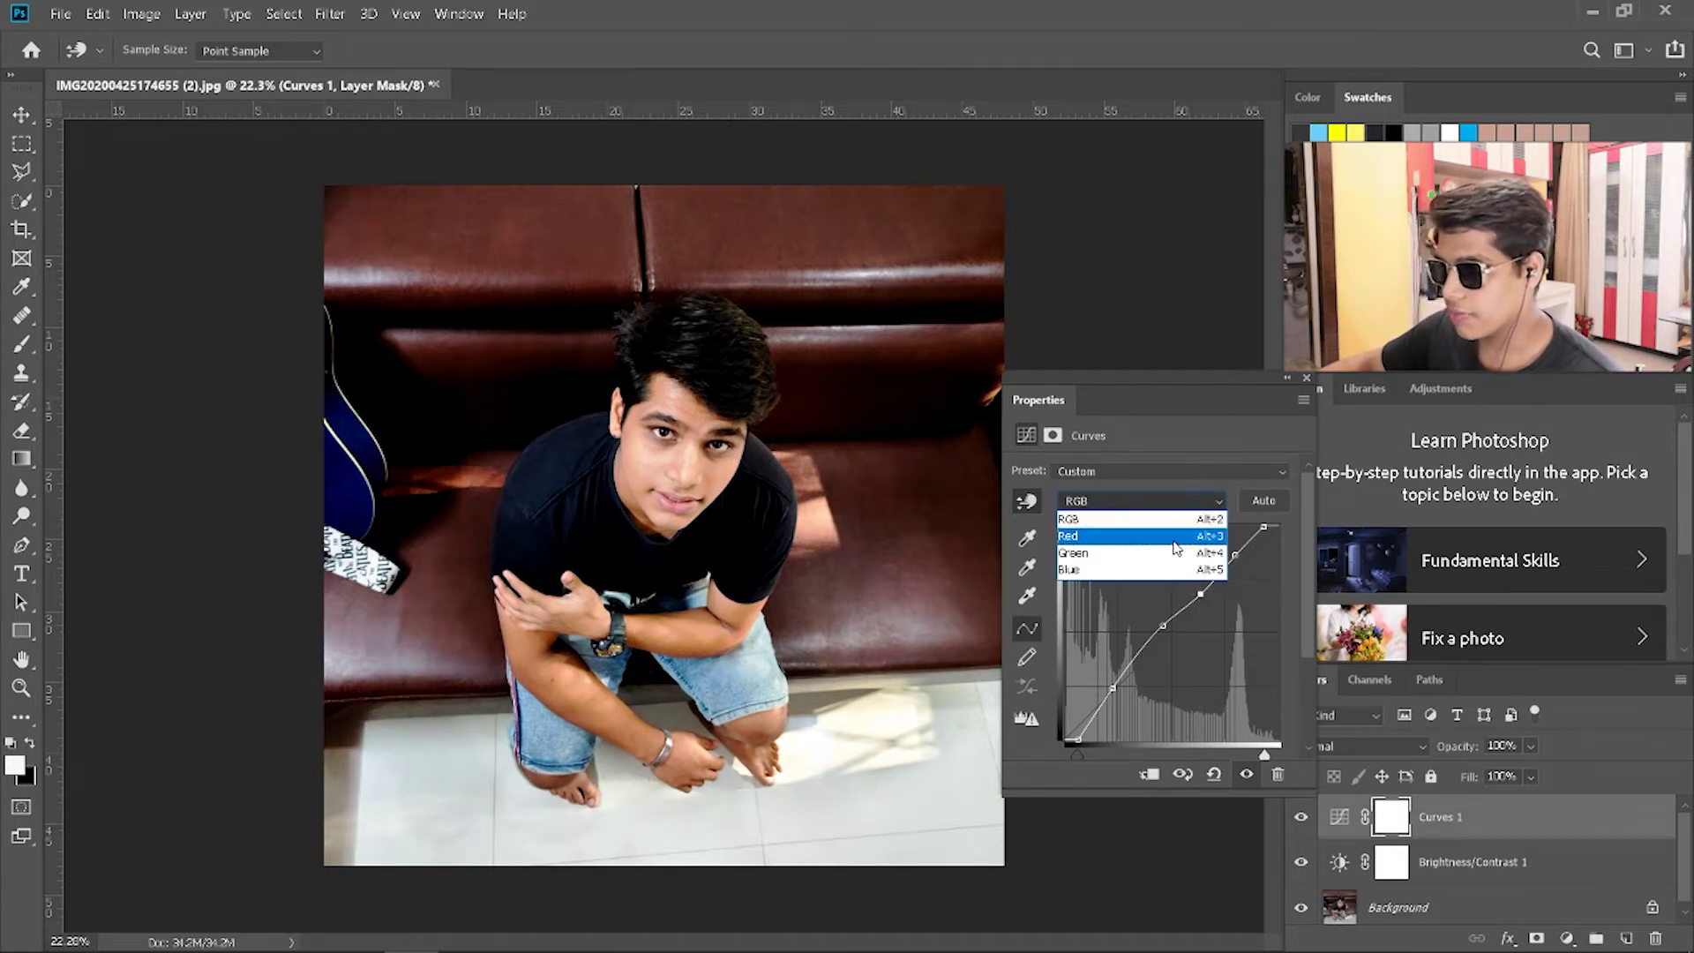
pyautogui.click(1270, 621)
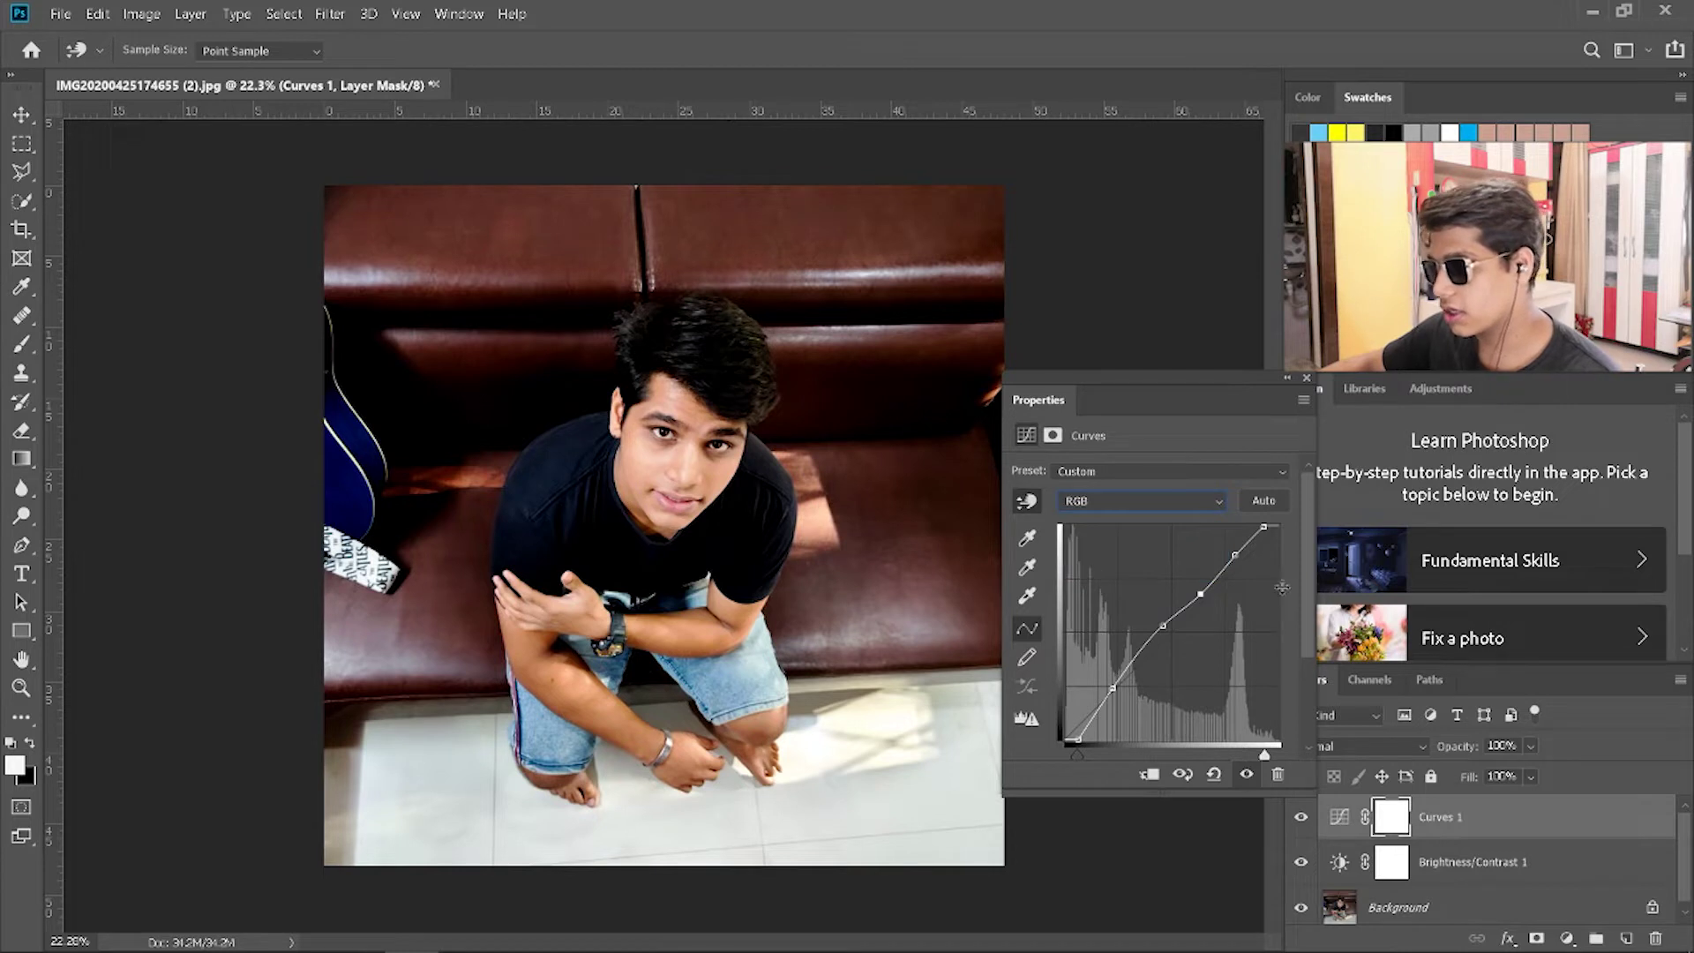
pyautogui.click(1308, 377)
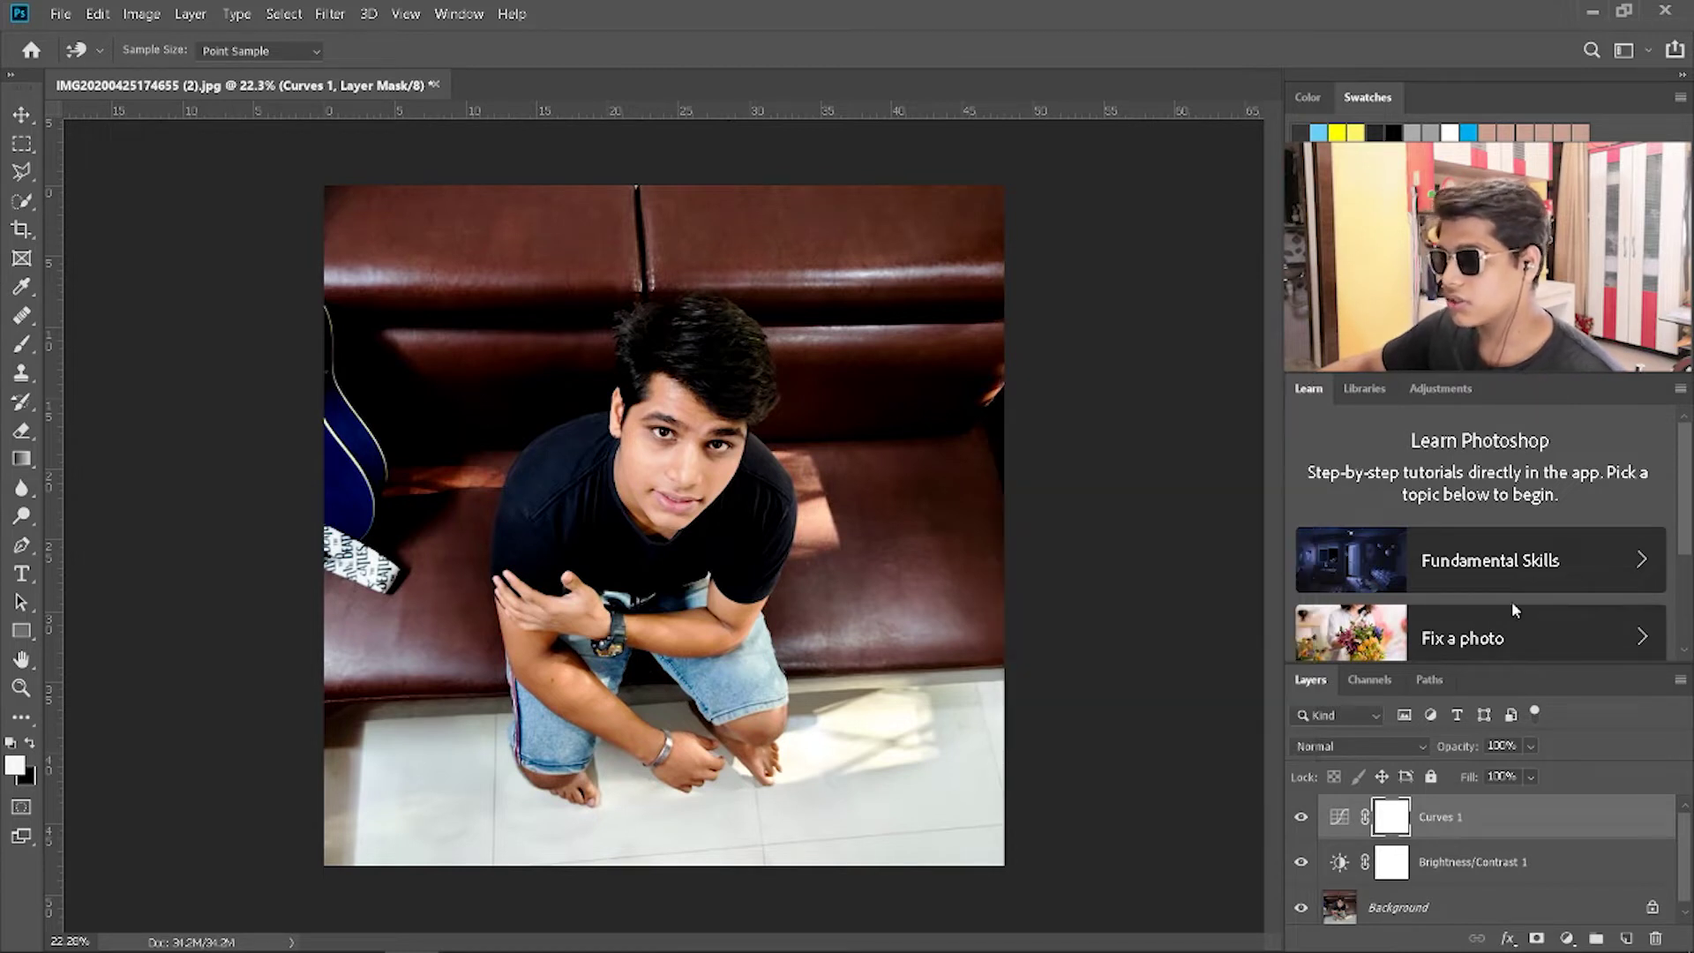
# Step: Add an Exposure adjustment layer with exposure set to +0.05
pyautogui.click(1570, 937)
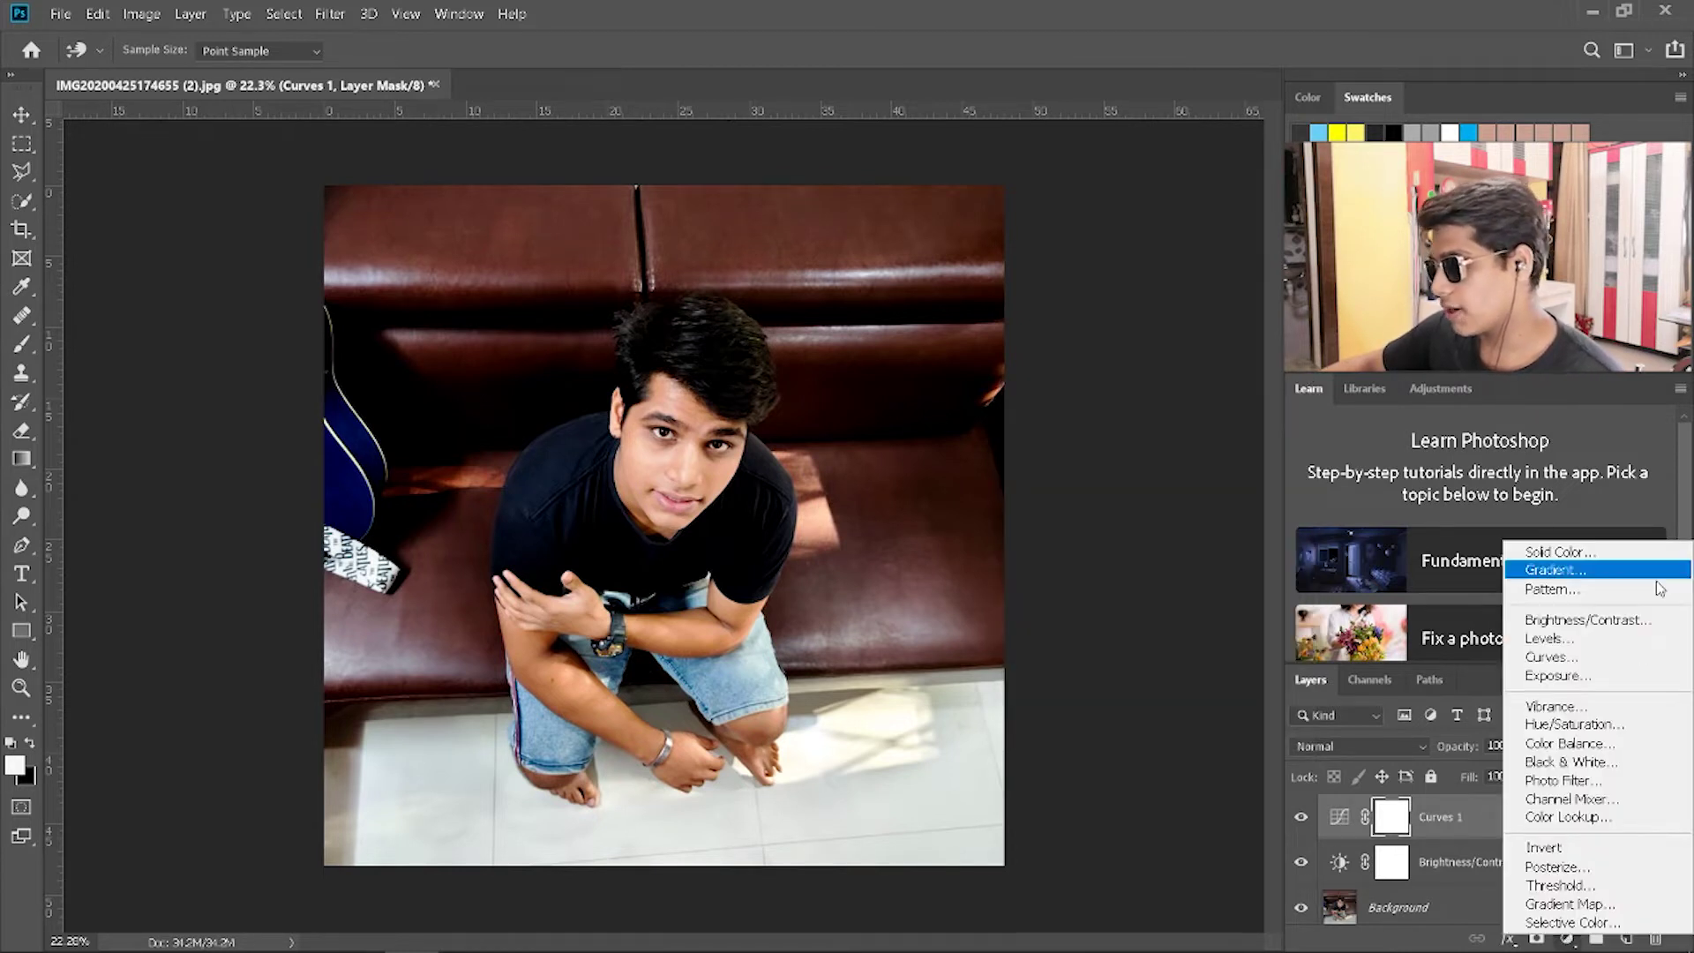
pyautogui.click(1628, 676)
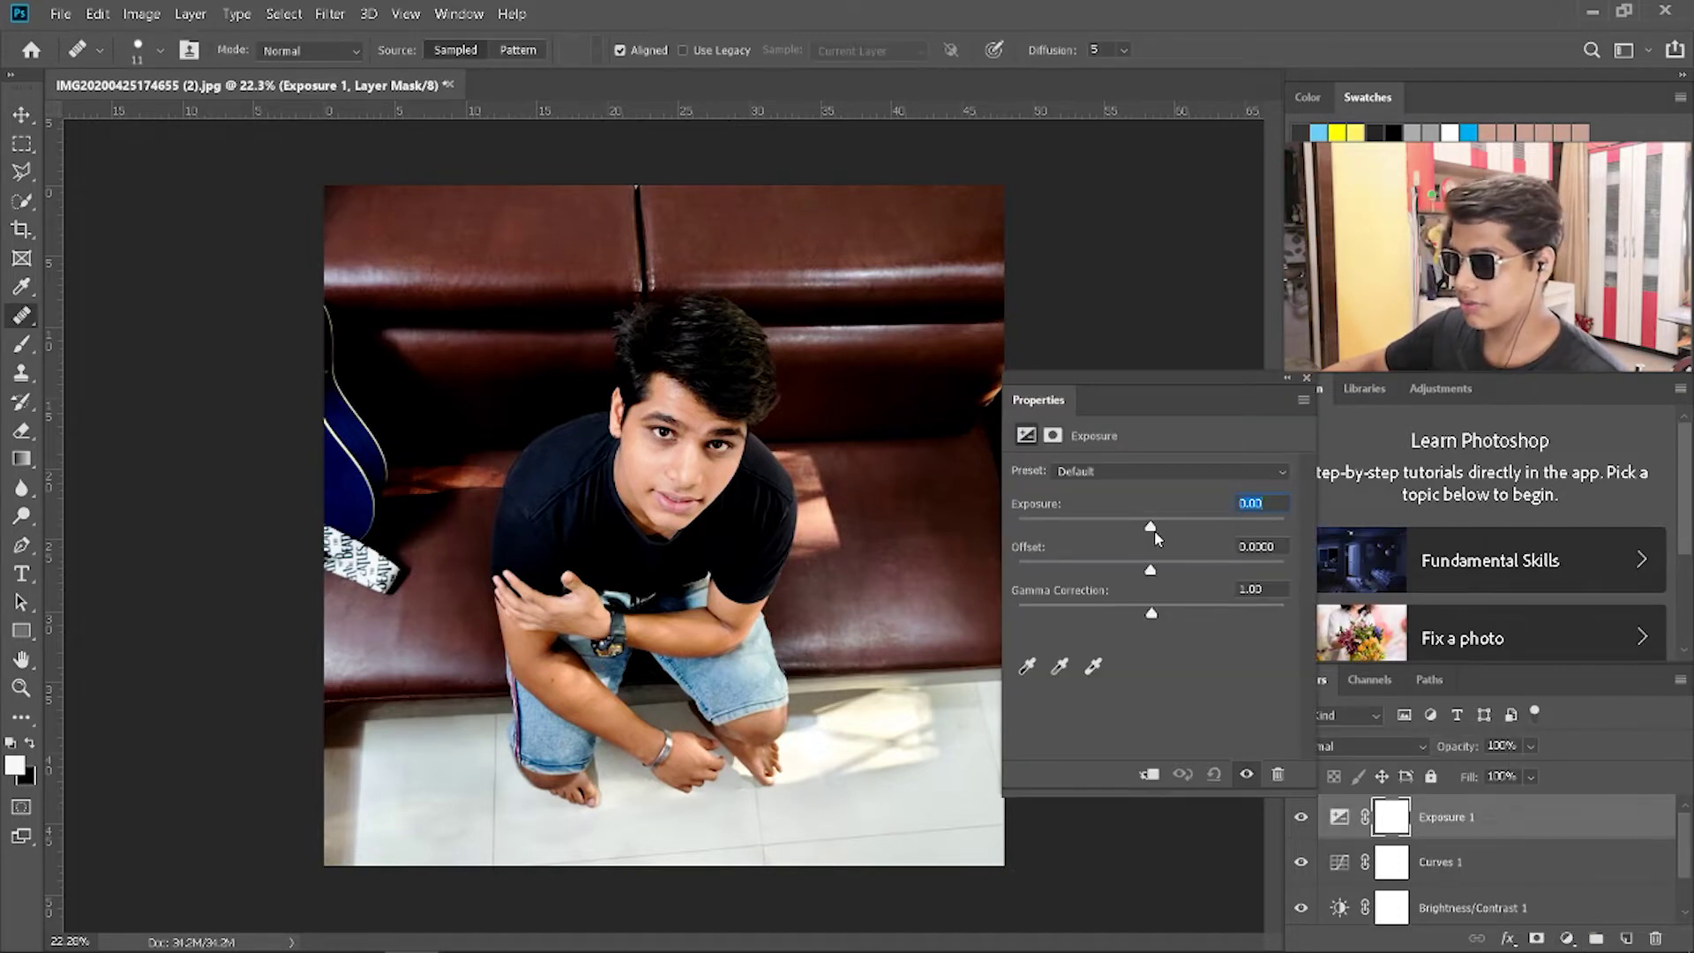
pyautogui.moveTo(1154, 530)
pyautogui.mouseDown()
pyautogui.moveTo(1174, 533)
pyautogui.moveTo(1141, 530)
pyautogui.mouseUp()
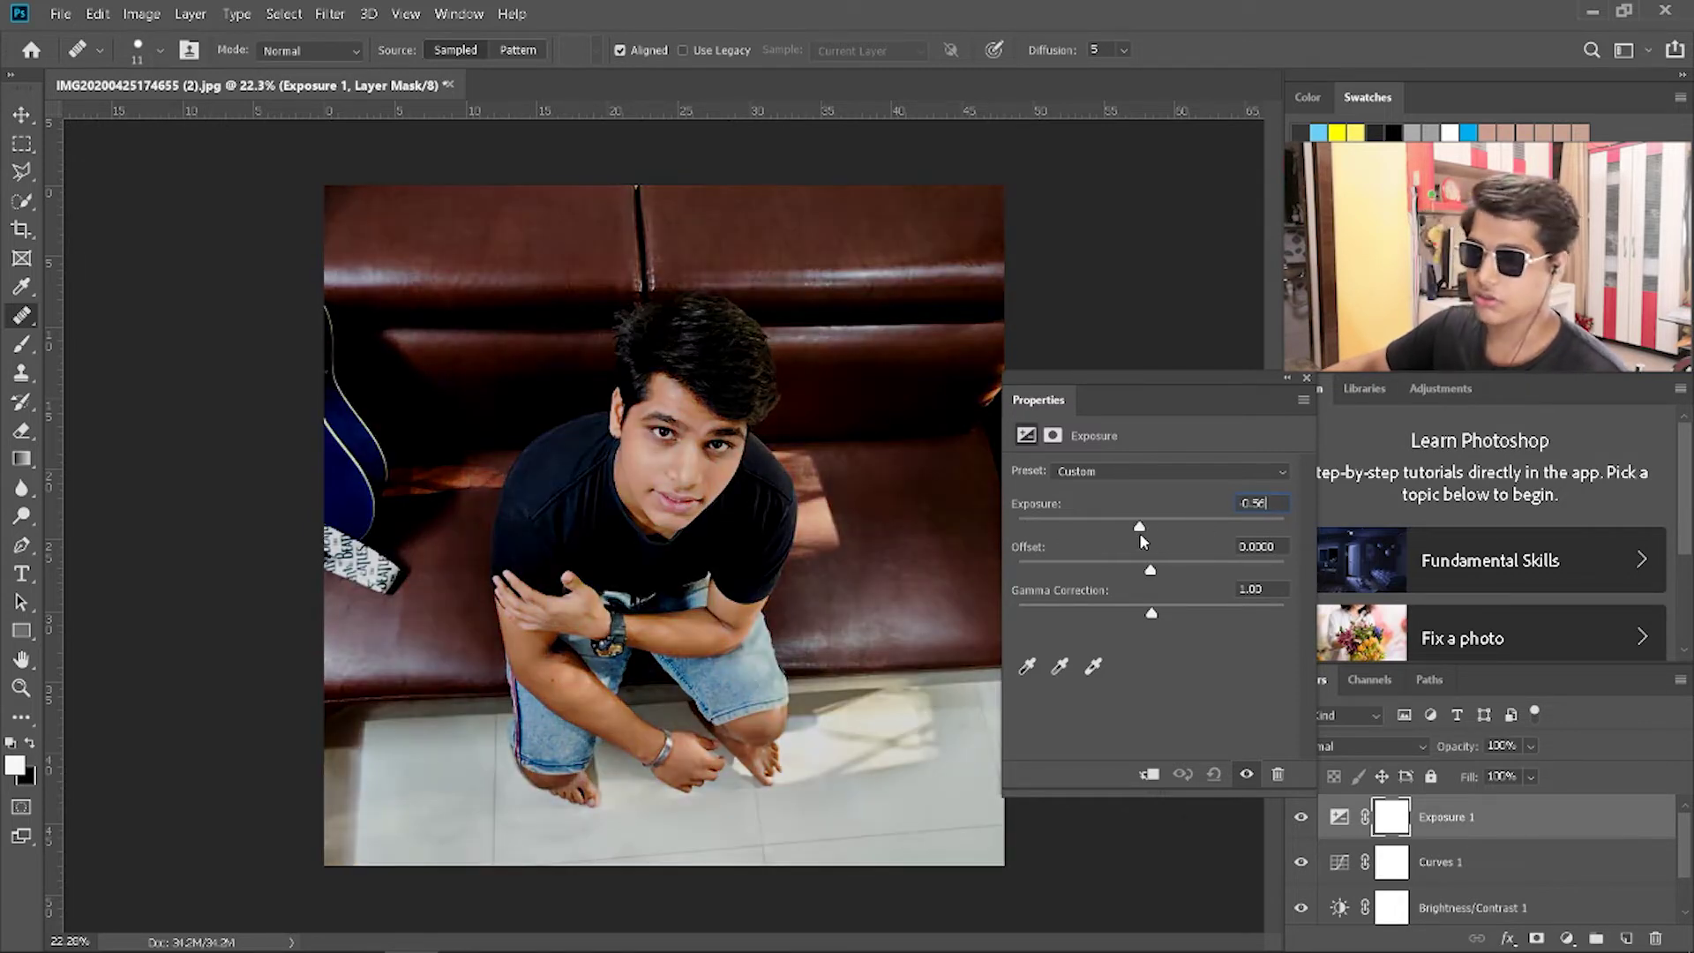
pyautogui.moveTo(1140, 532); pyautogui.dragTo(994, 511)
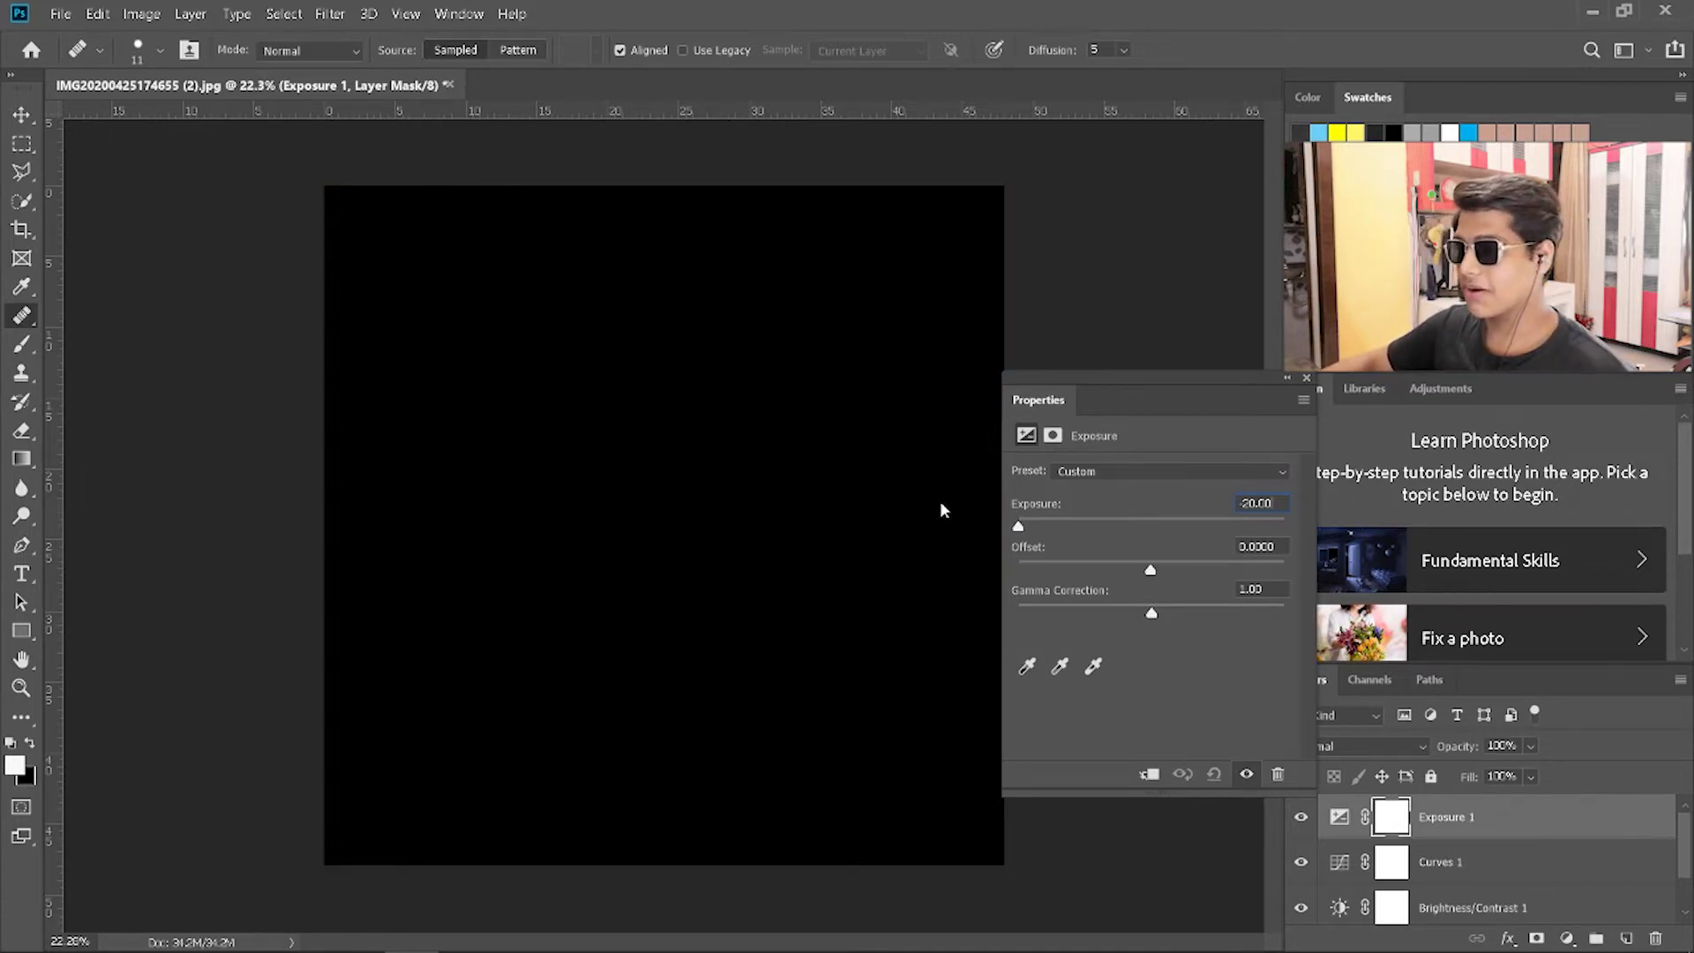
pyautogui.moveTo(1019, 525)
pyautogui.mouseDown()
pyautogui.moveTo(1356, 541)
pyautogui.moveTo(1148, 526)
pyautogui.mouseUp()
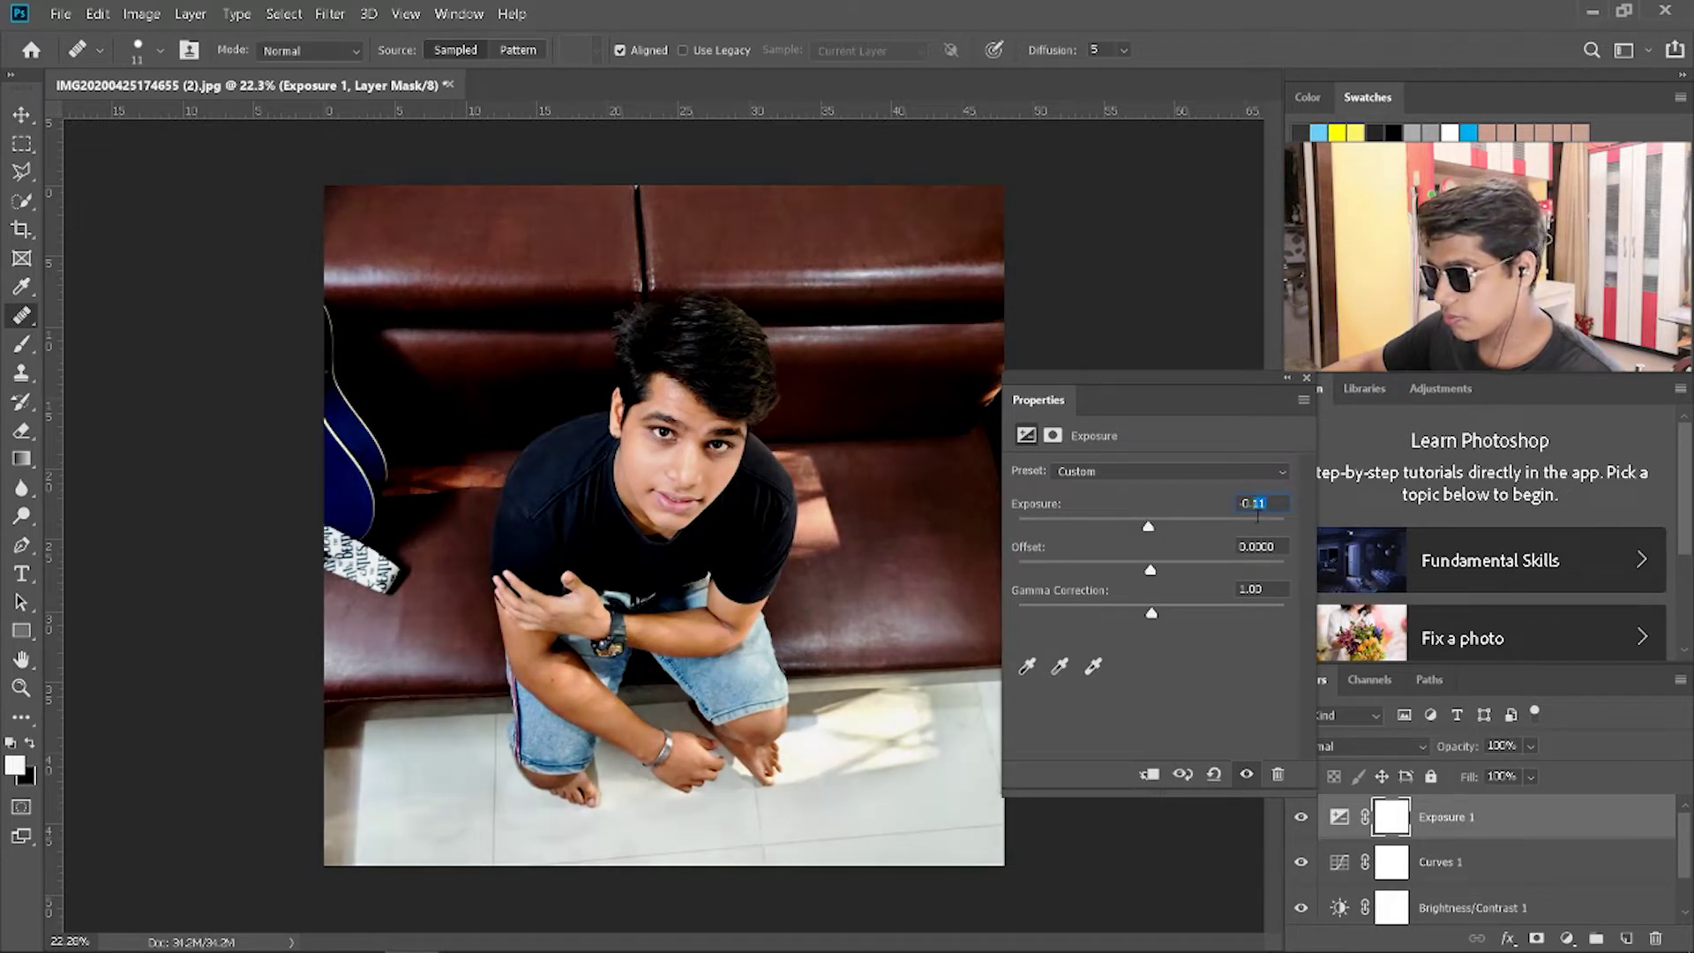
pyautogui.press('Down')
pyautogui.press('Down')
pyautogui.press('Down')
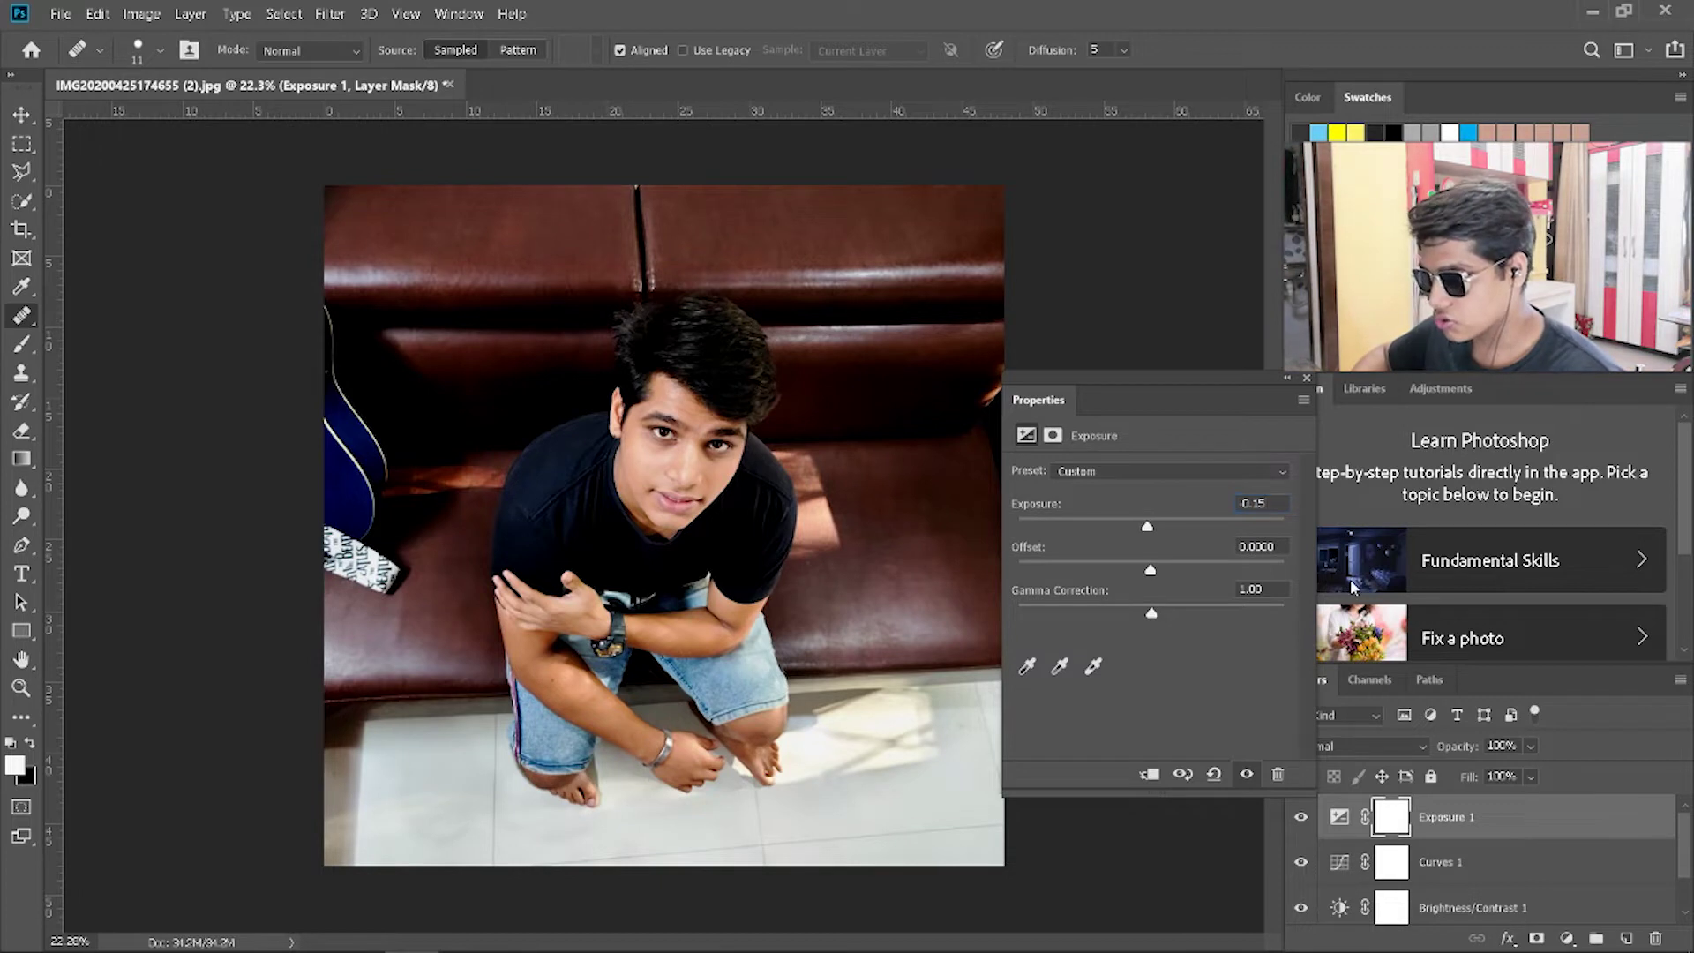
pyautogui.moveTo(1268, 504); pyautogui.dragTo(1257, 504)
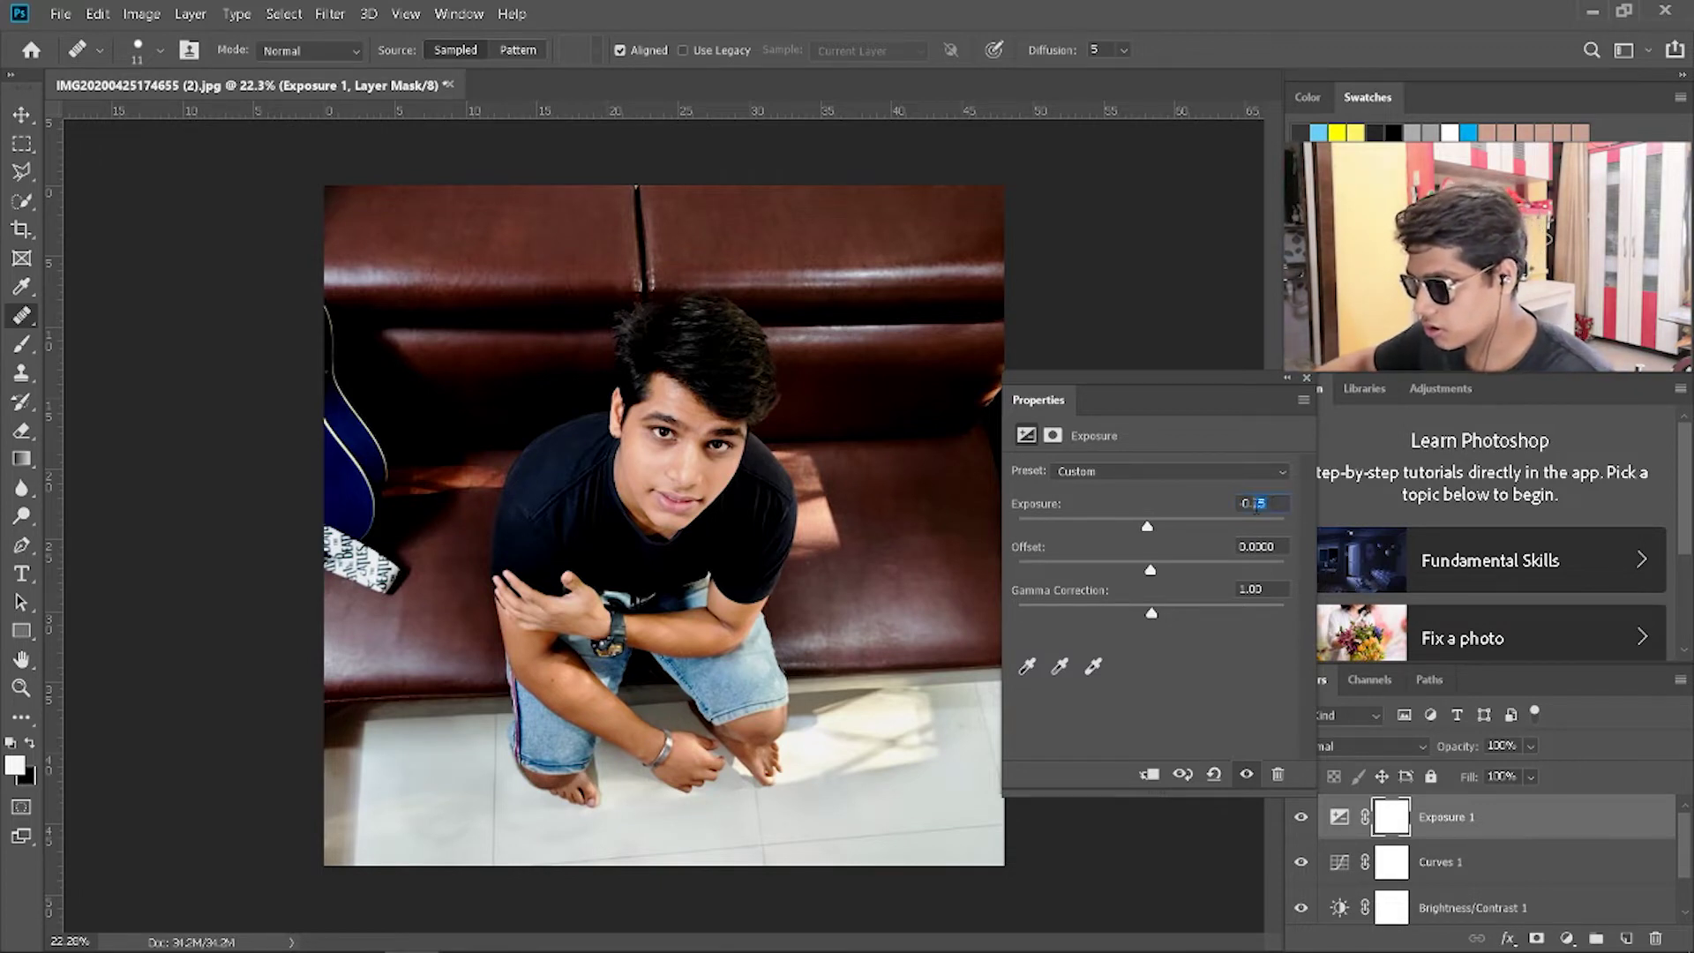
pyautogui.press('BackSpace')
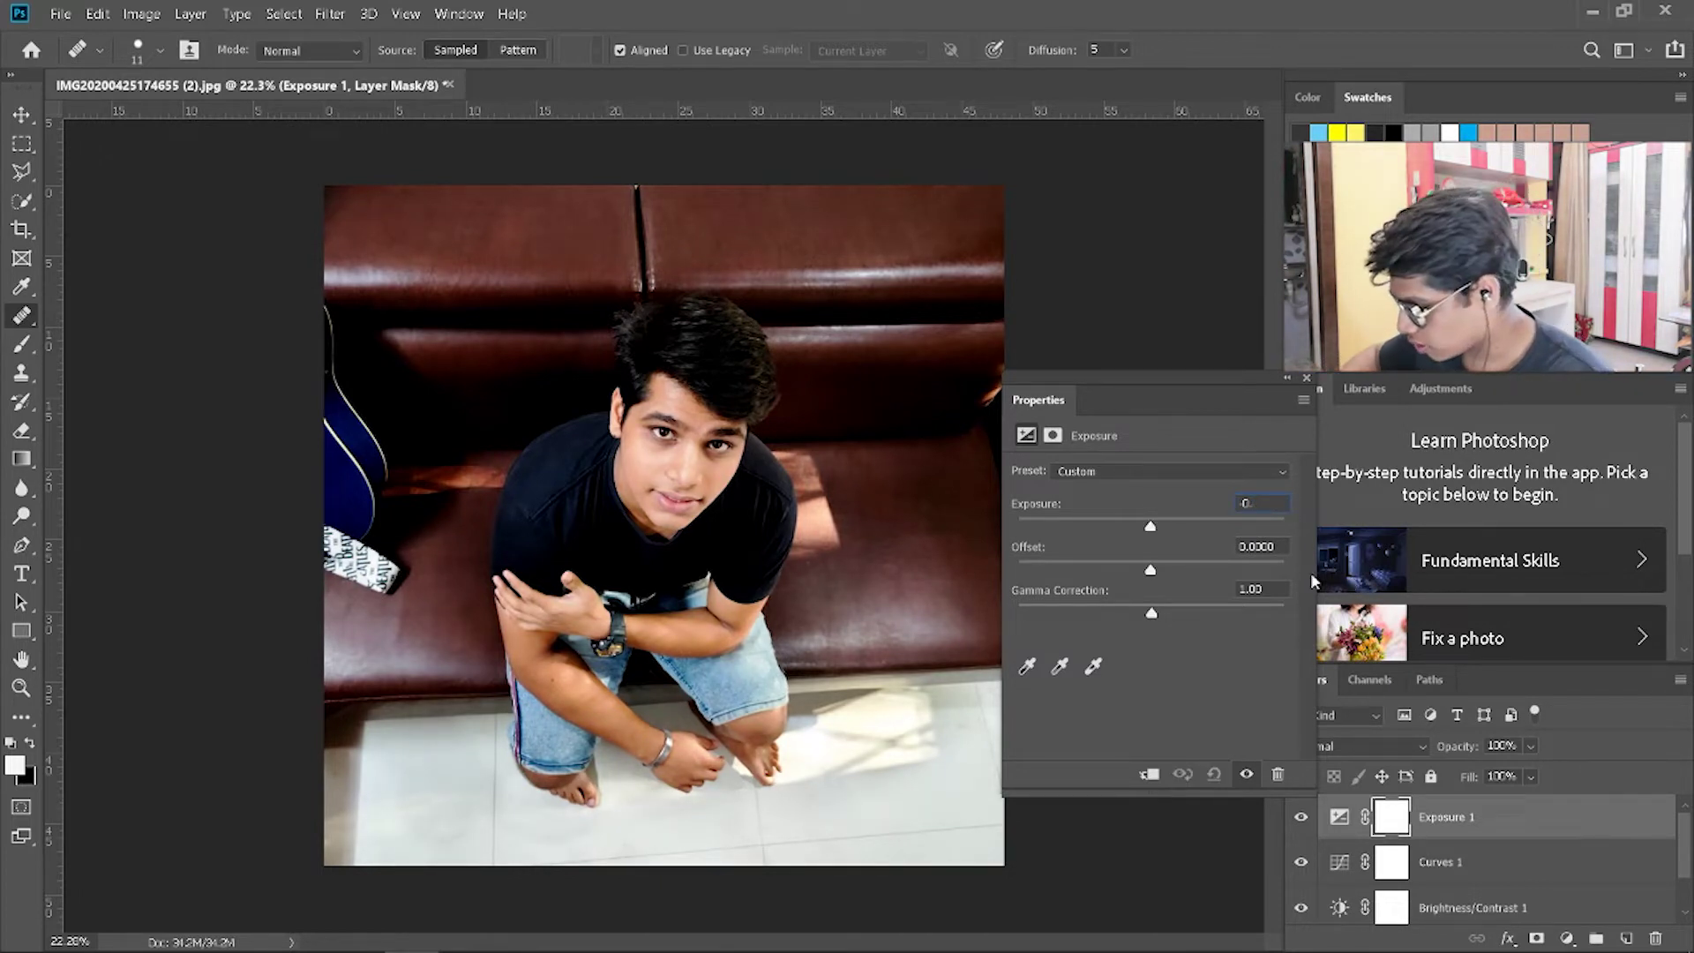
pyautogui.press('BackSpace')
pyautogui.press('BackSpace')
pyautogui.press('BackSpace')
pyautogui.write('0.05')
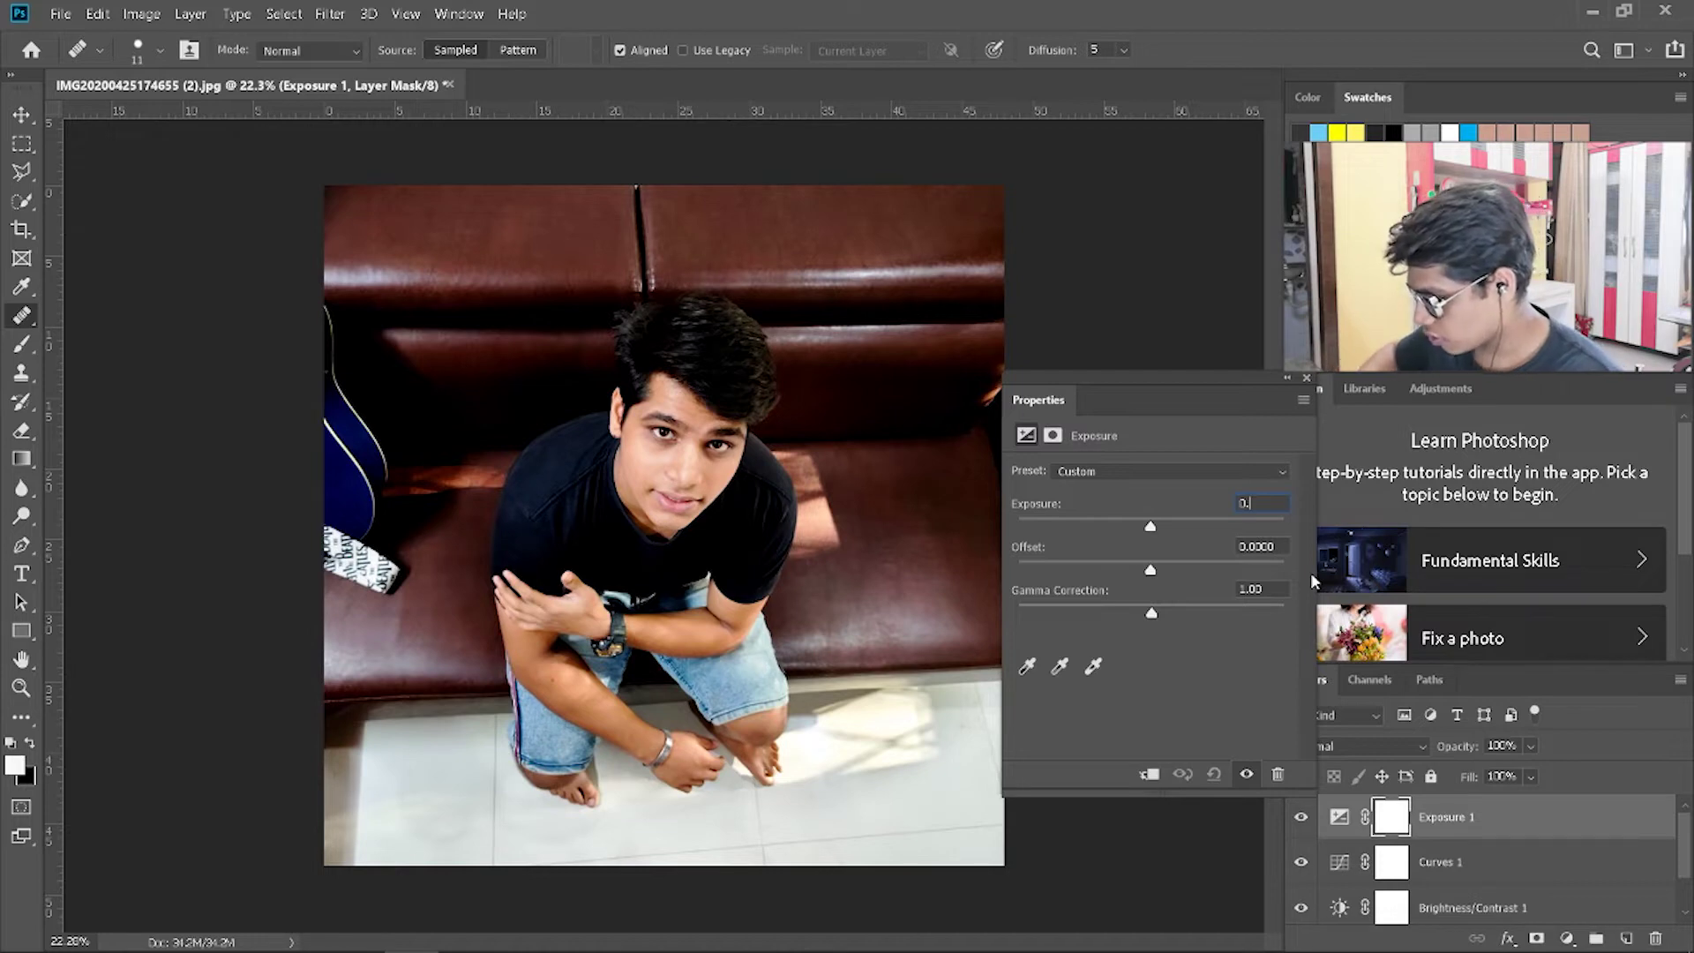
pyautogui.press('Return')
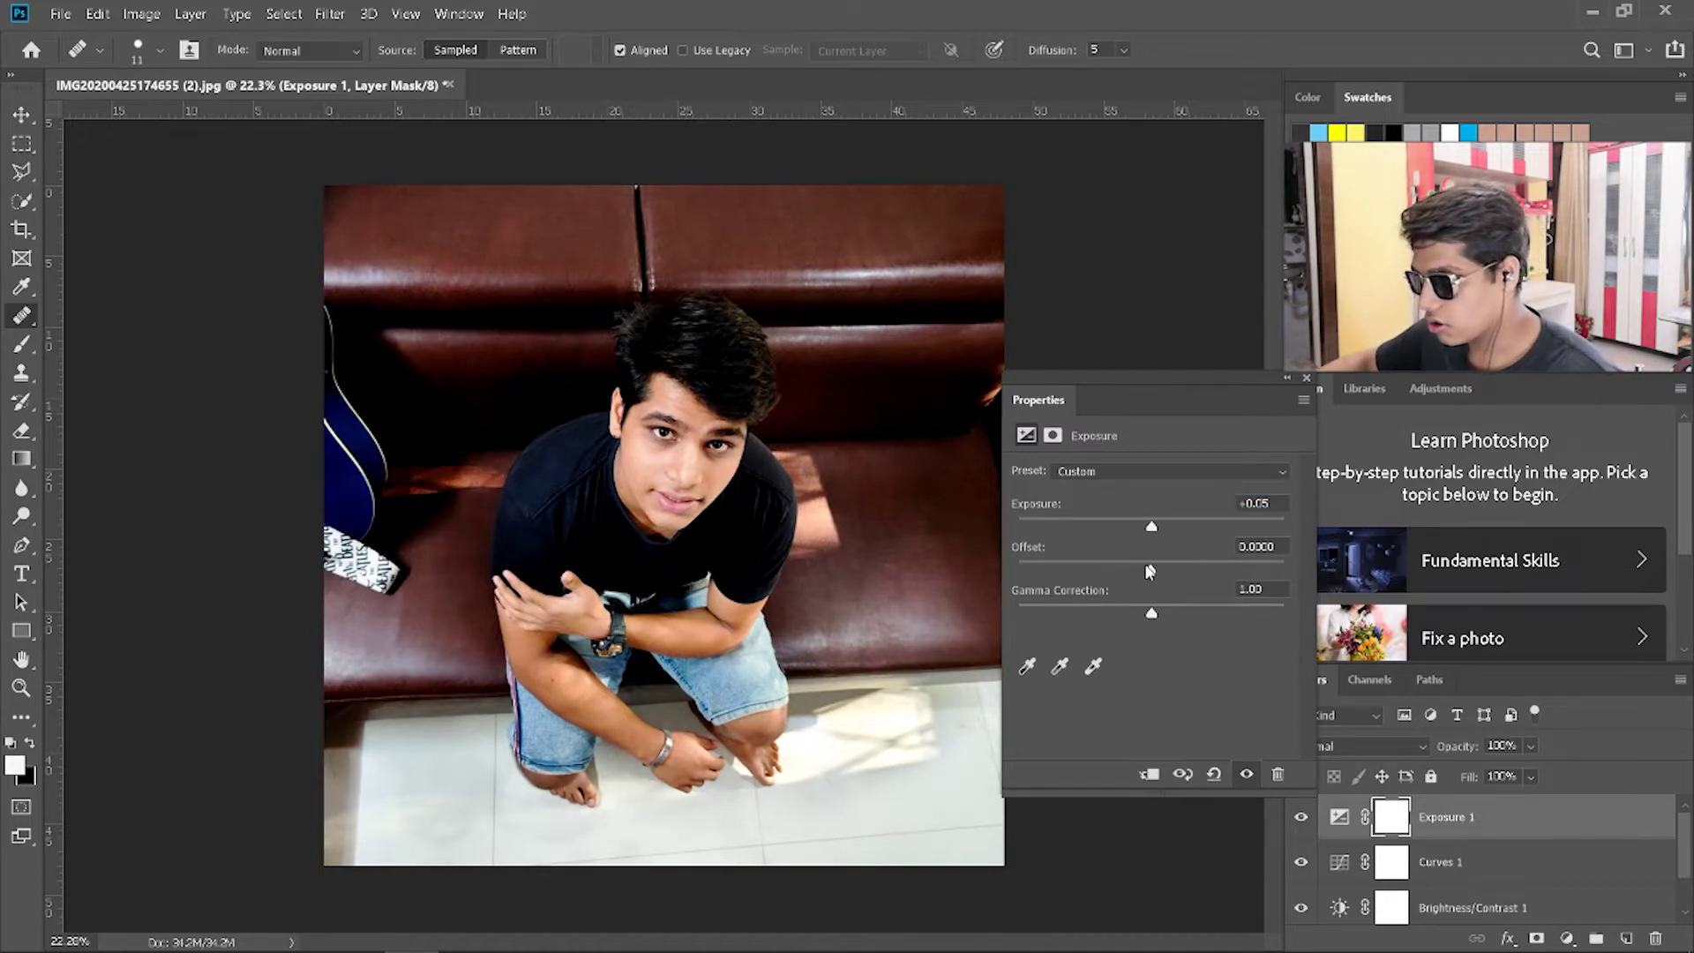
# Step: Return gamma correction to 1.00 and leave the offset near zero at +0.0042
pyautogui.moveTo(1152, 572); pyautogui.dragTo(1128, 571)
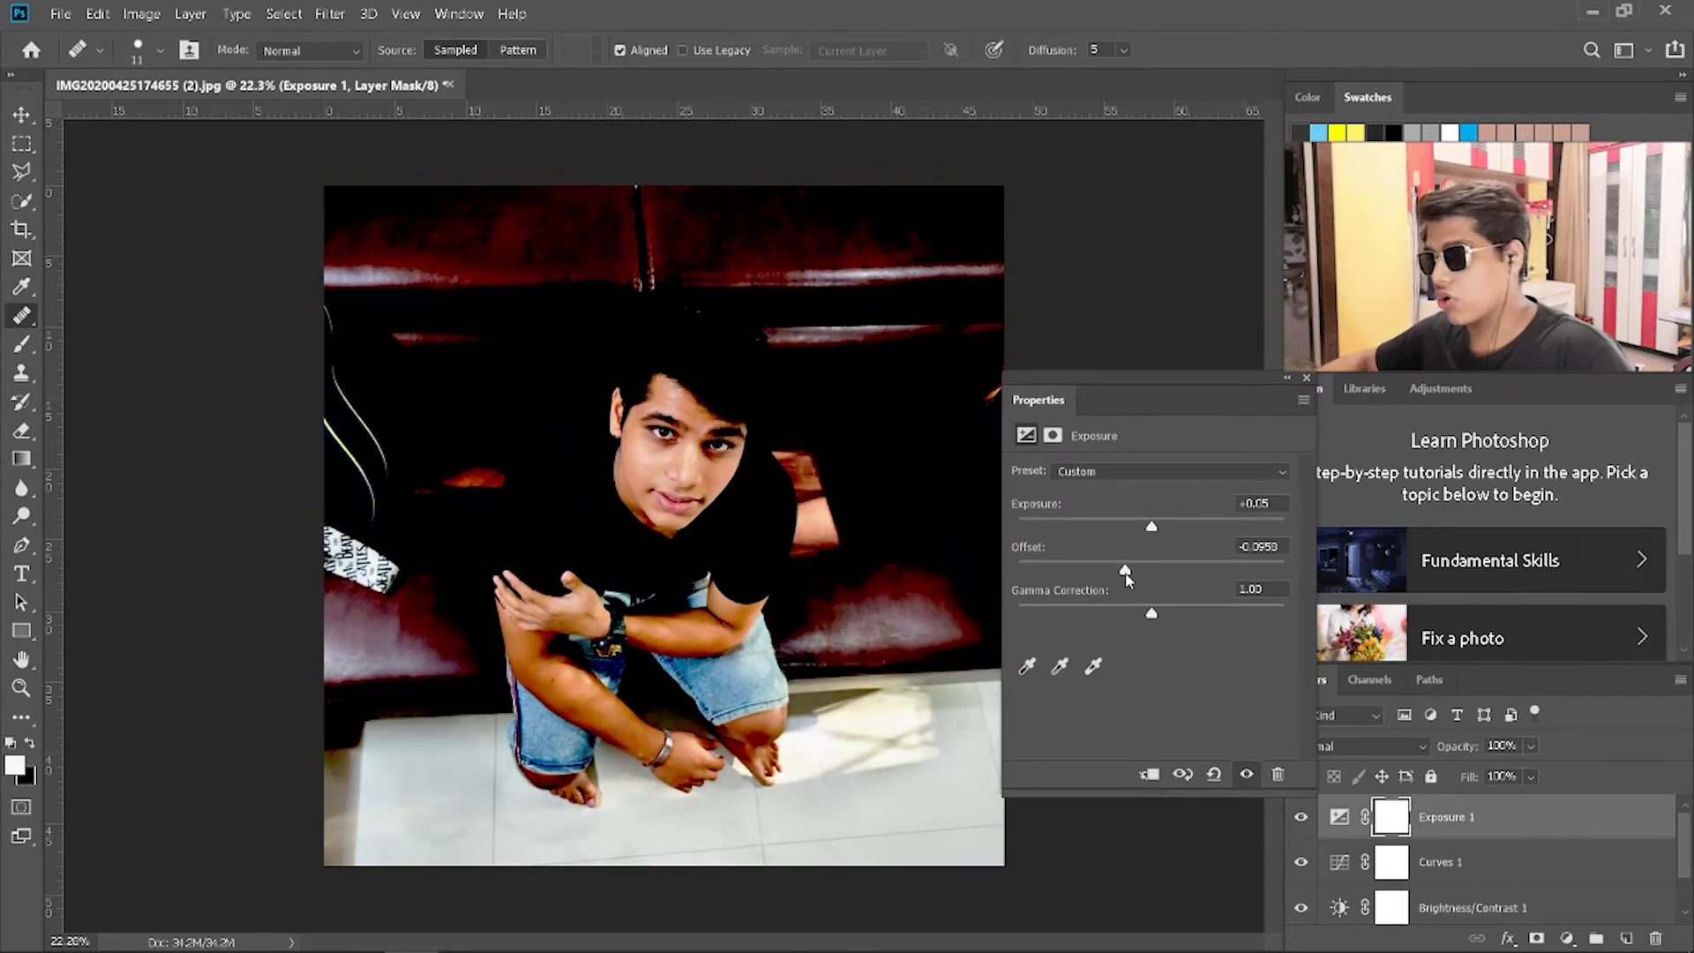
pyautogui.moveTo(1127, 571); pyautogui.dragTo(1152, 589)
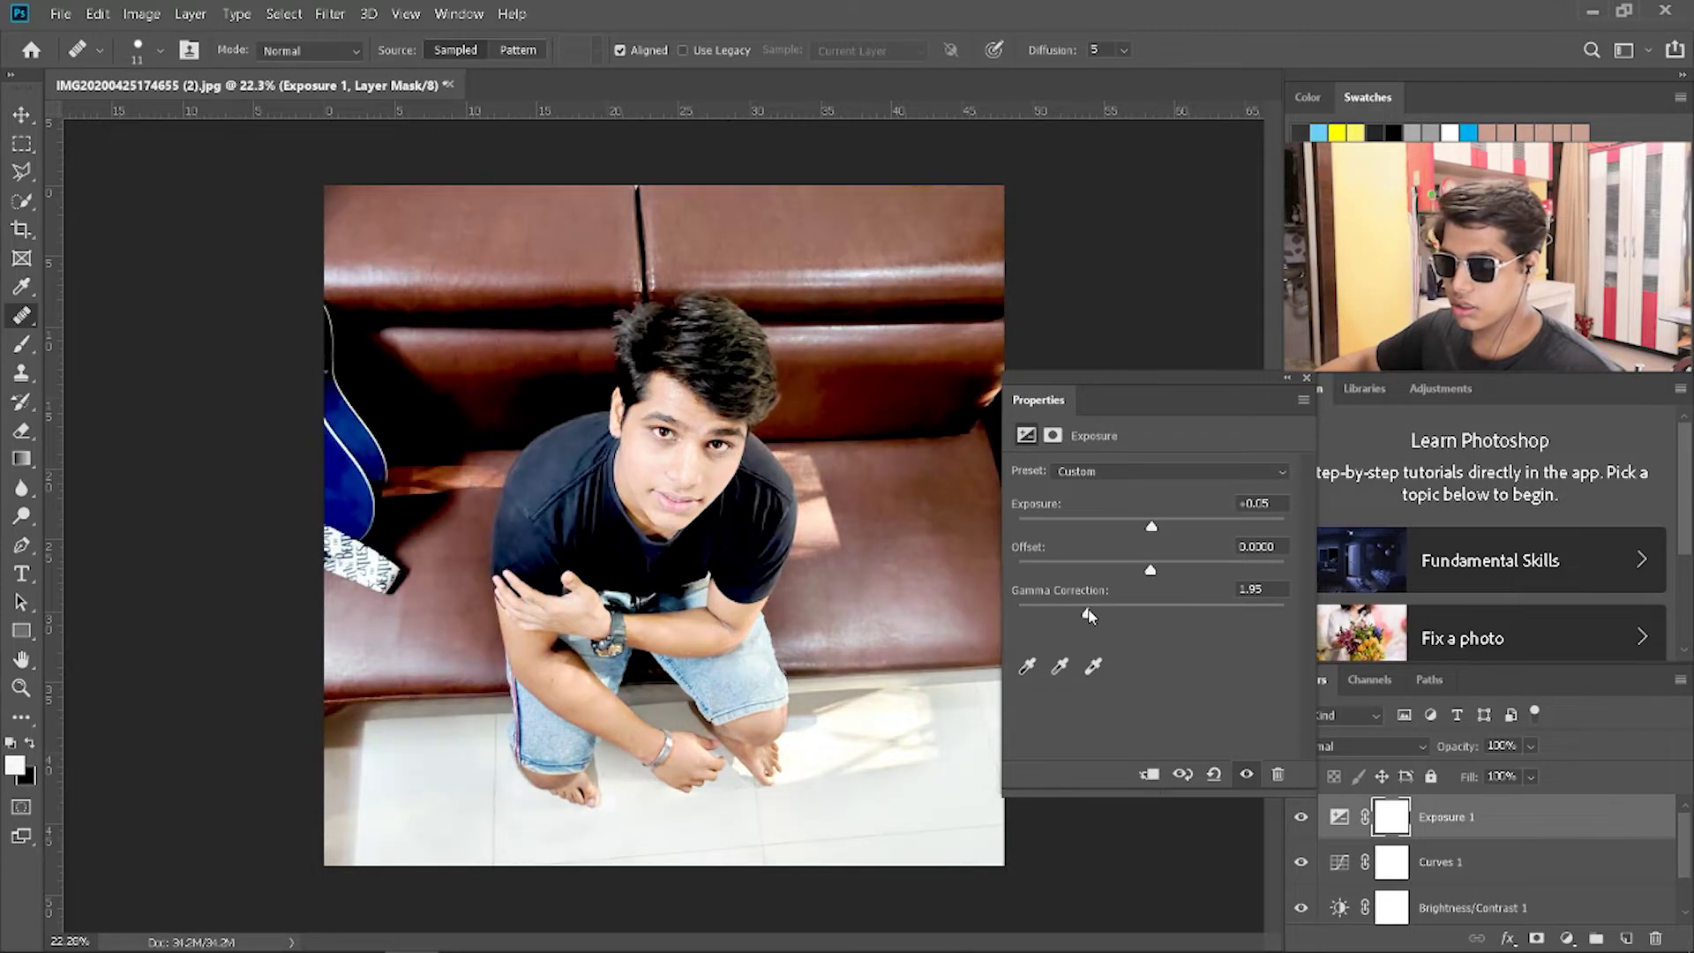
pyautogui.moveTo(1152, 615); pyautogui.dragTo(1189, 612)
pyautogui.moveTo(1188, 671); pyautogui.dragTo(1157, 669)
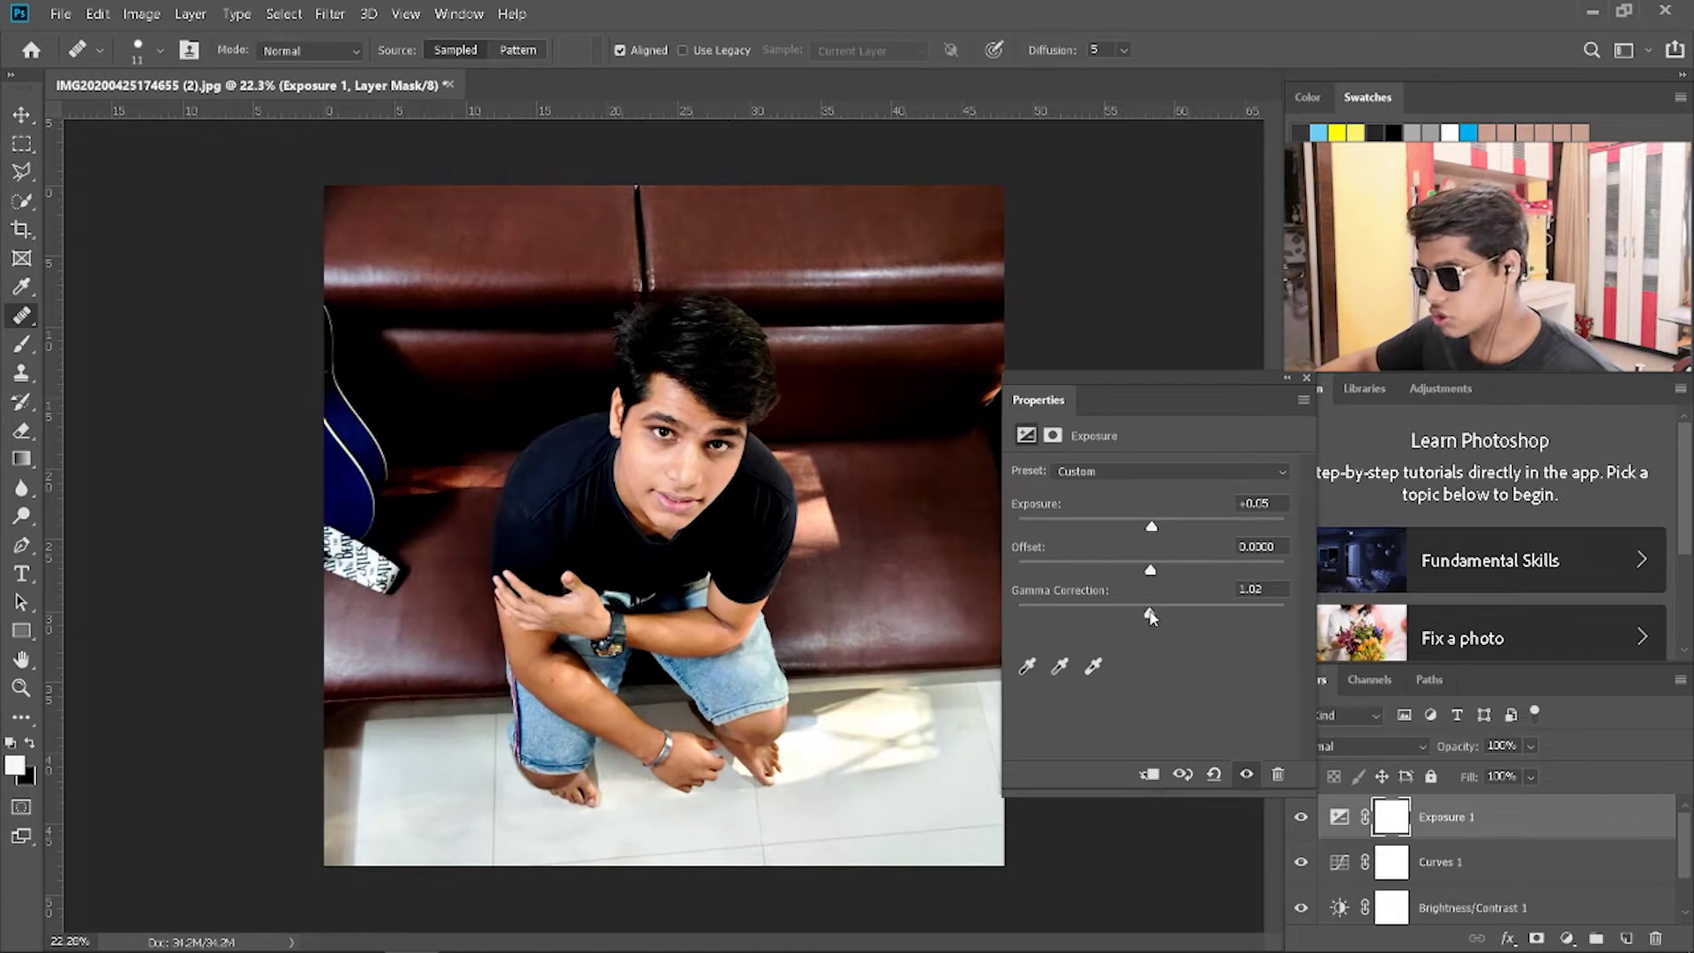
pyautogui.moveTo(1141, 618); pyautogui.dragTo(1145, 619)
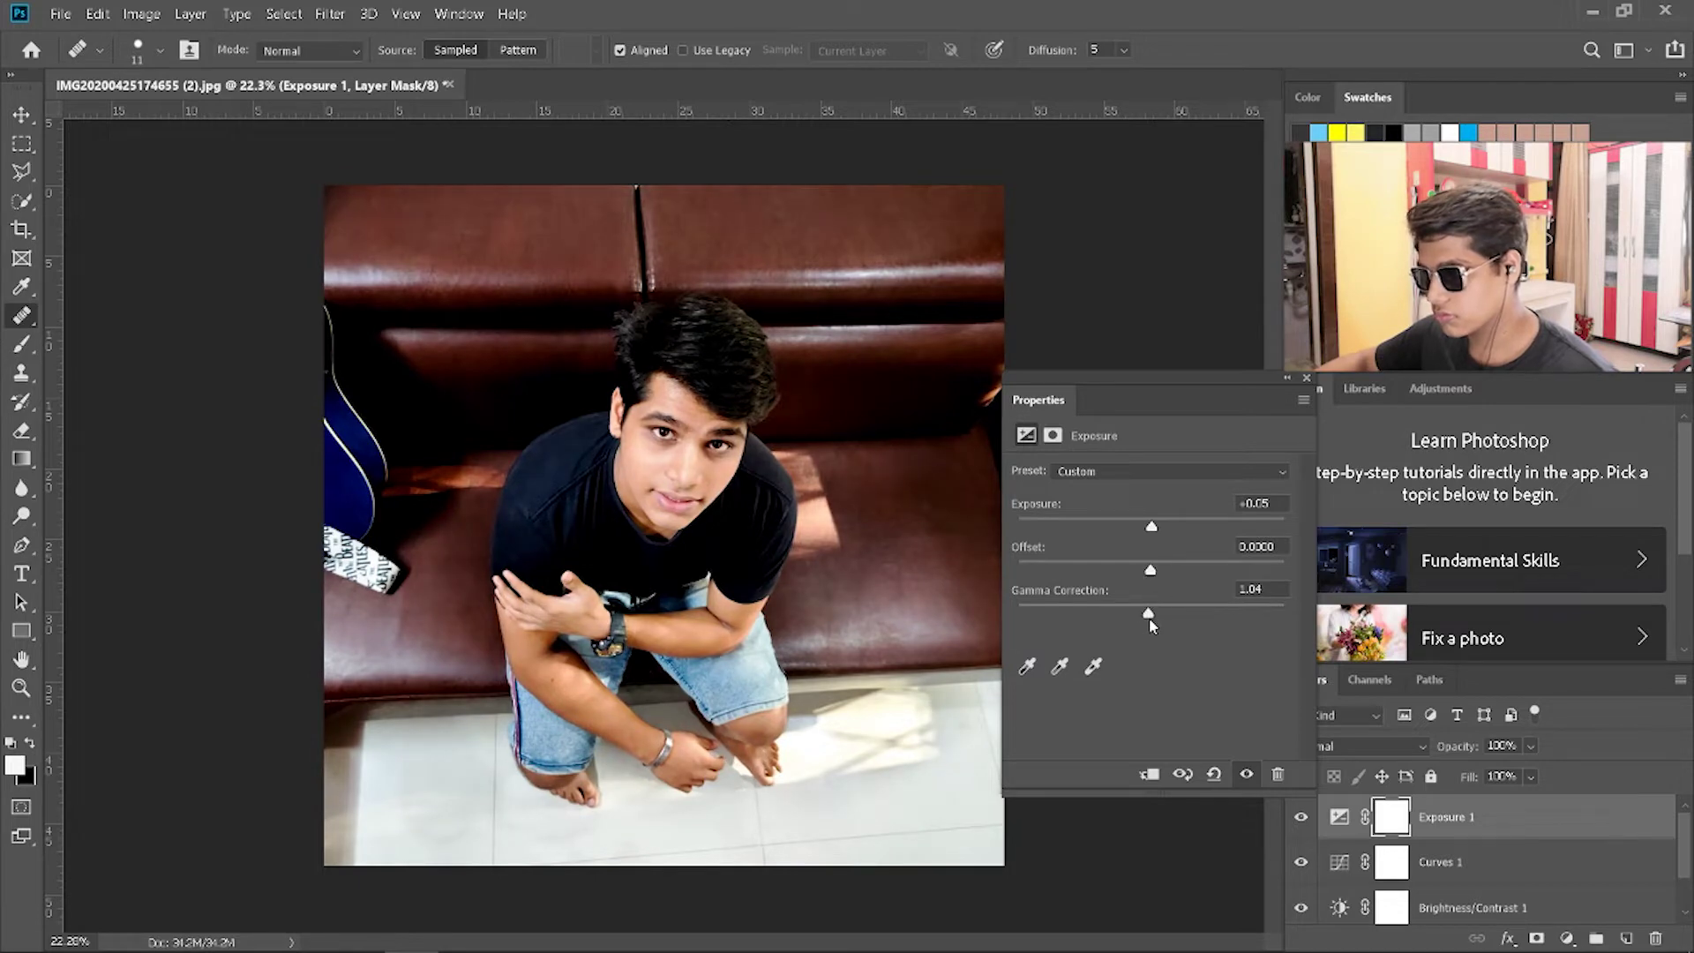
pyautogui.moveTo(1152, 619); pyautogui.dragTo(1150, 577)
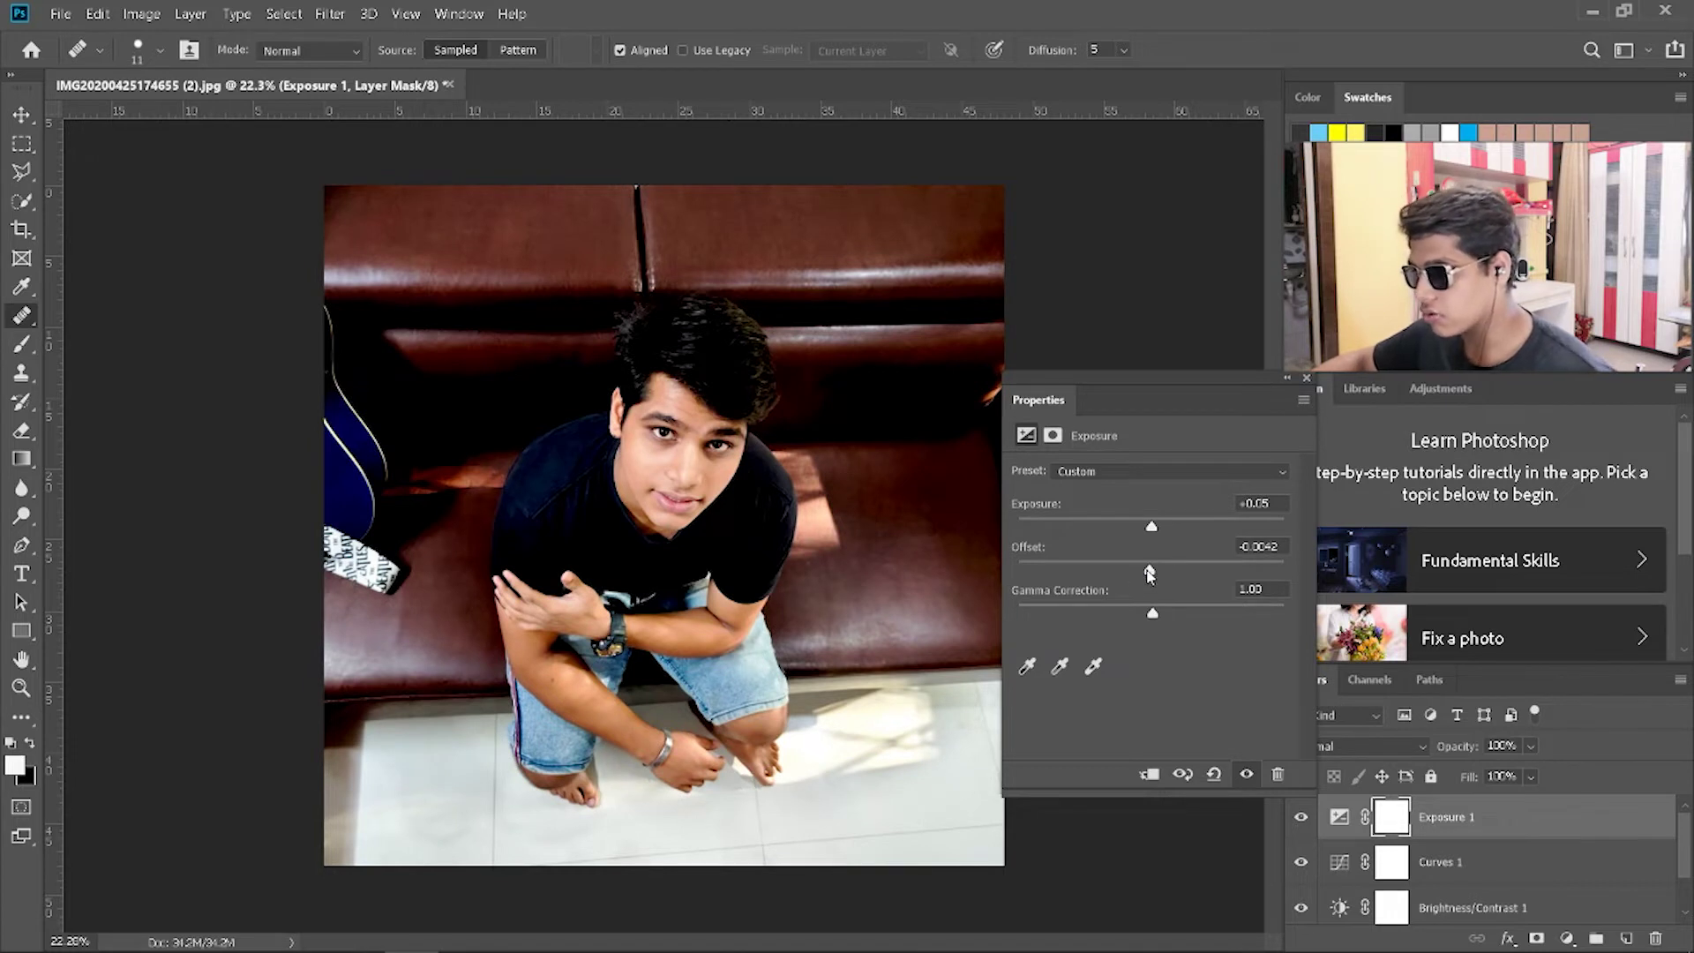
pyautogui.moveTo(1150, 577); pyautogui.dragTo(1151, 577)
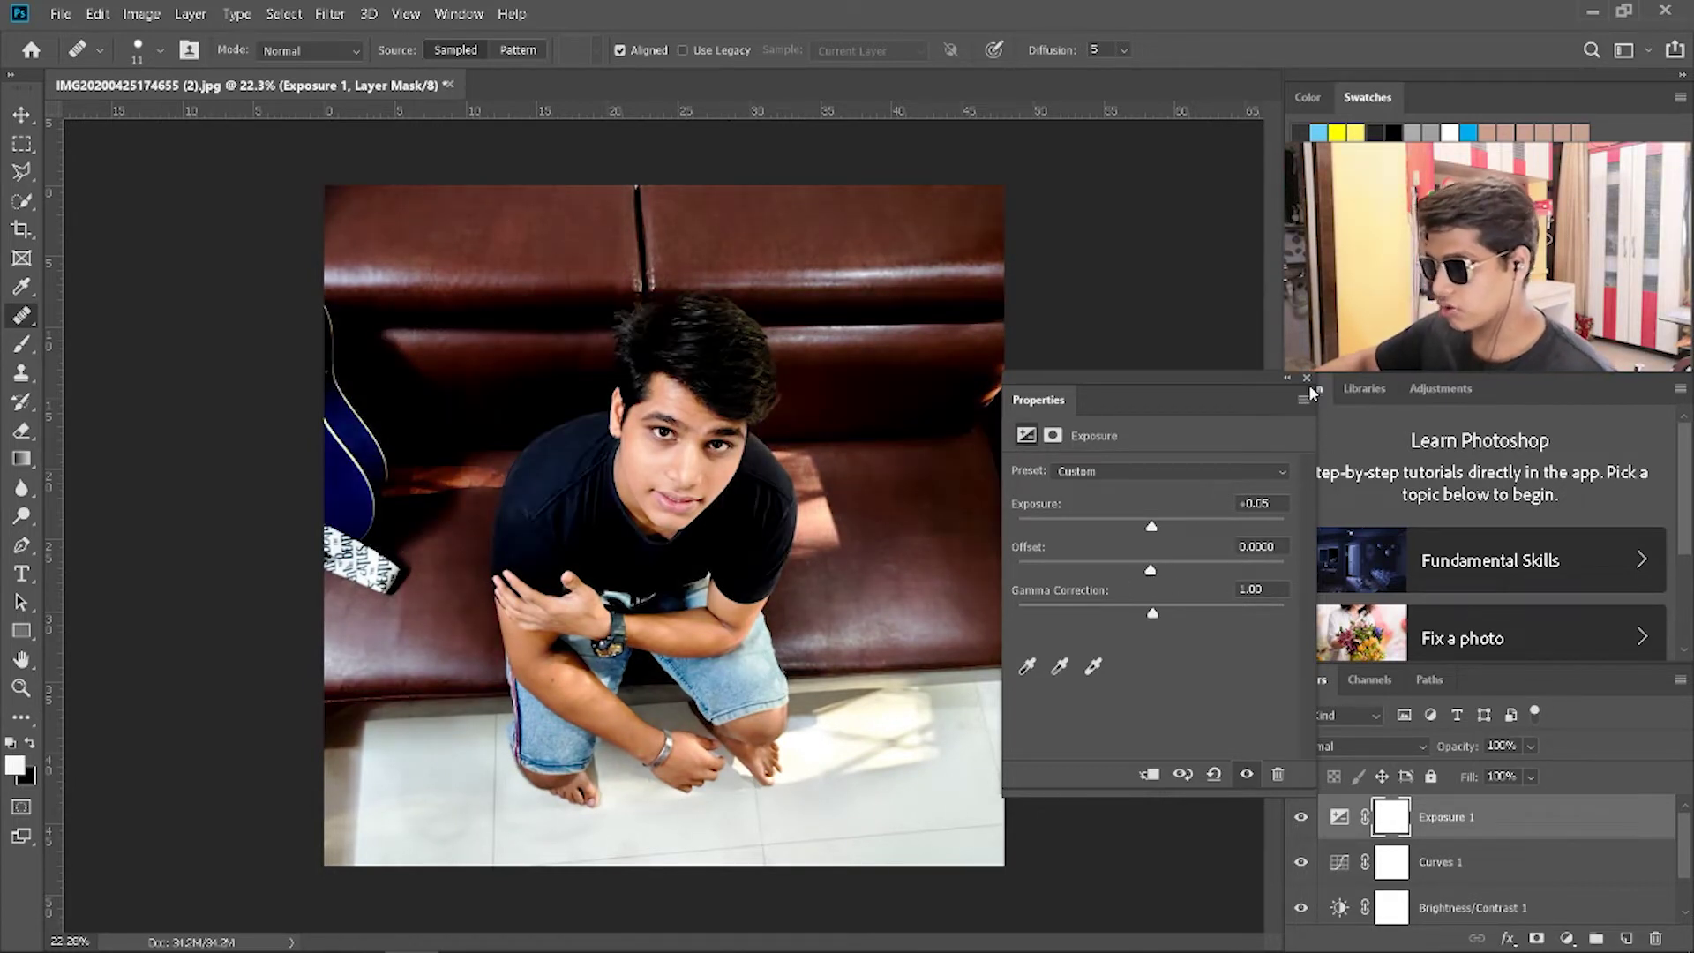
pyautogui.moveTo(1151, 572); pyautogui.dragTo(1151, 572)
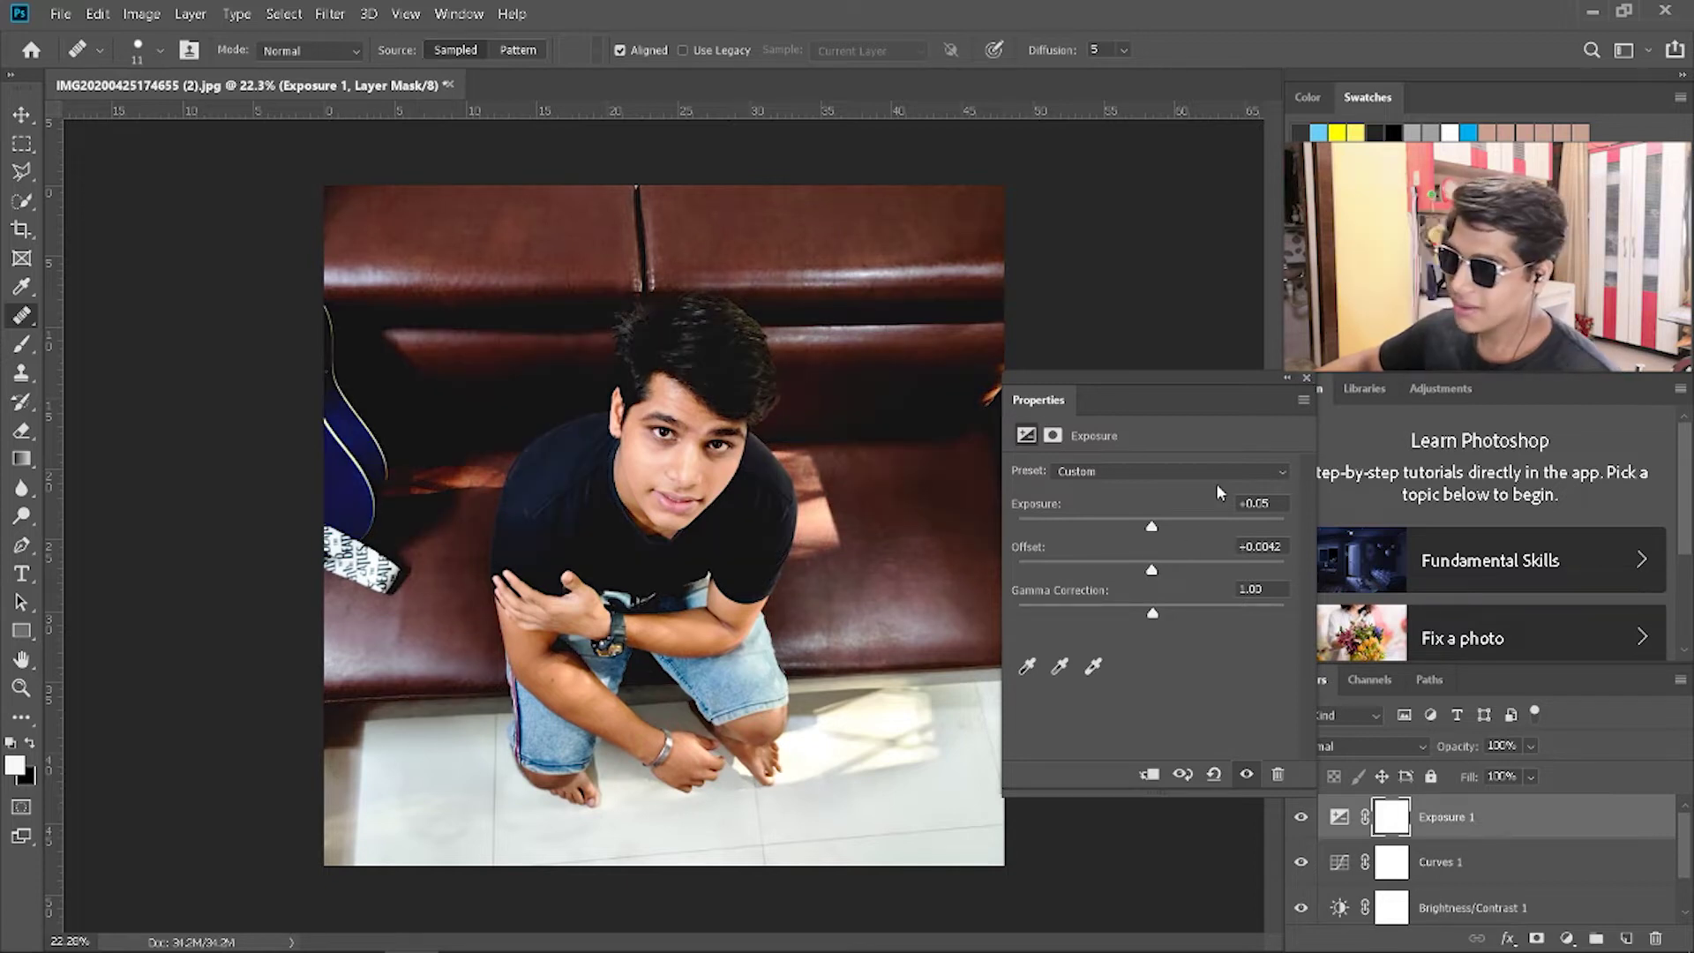
# Step: Add a Vibrance adjustment layer set to +13 vibrance and +7 saturation
pyautogui.click(1306, 379)
pyautogui.click(1565, 940)
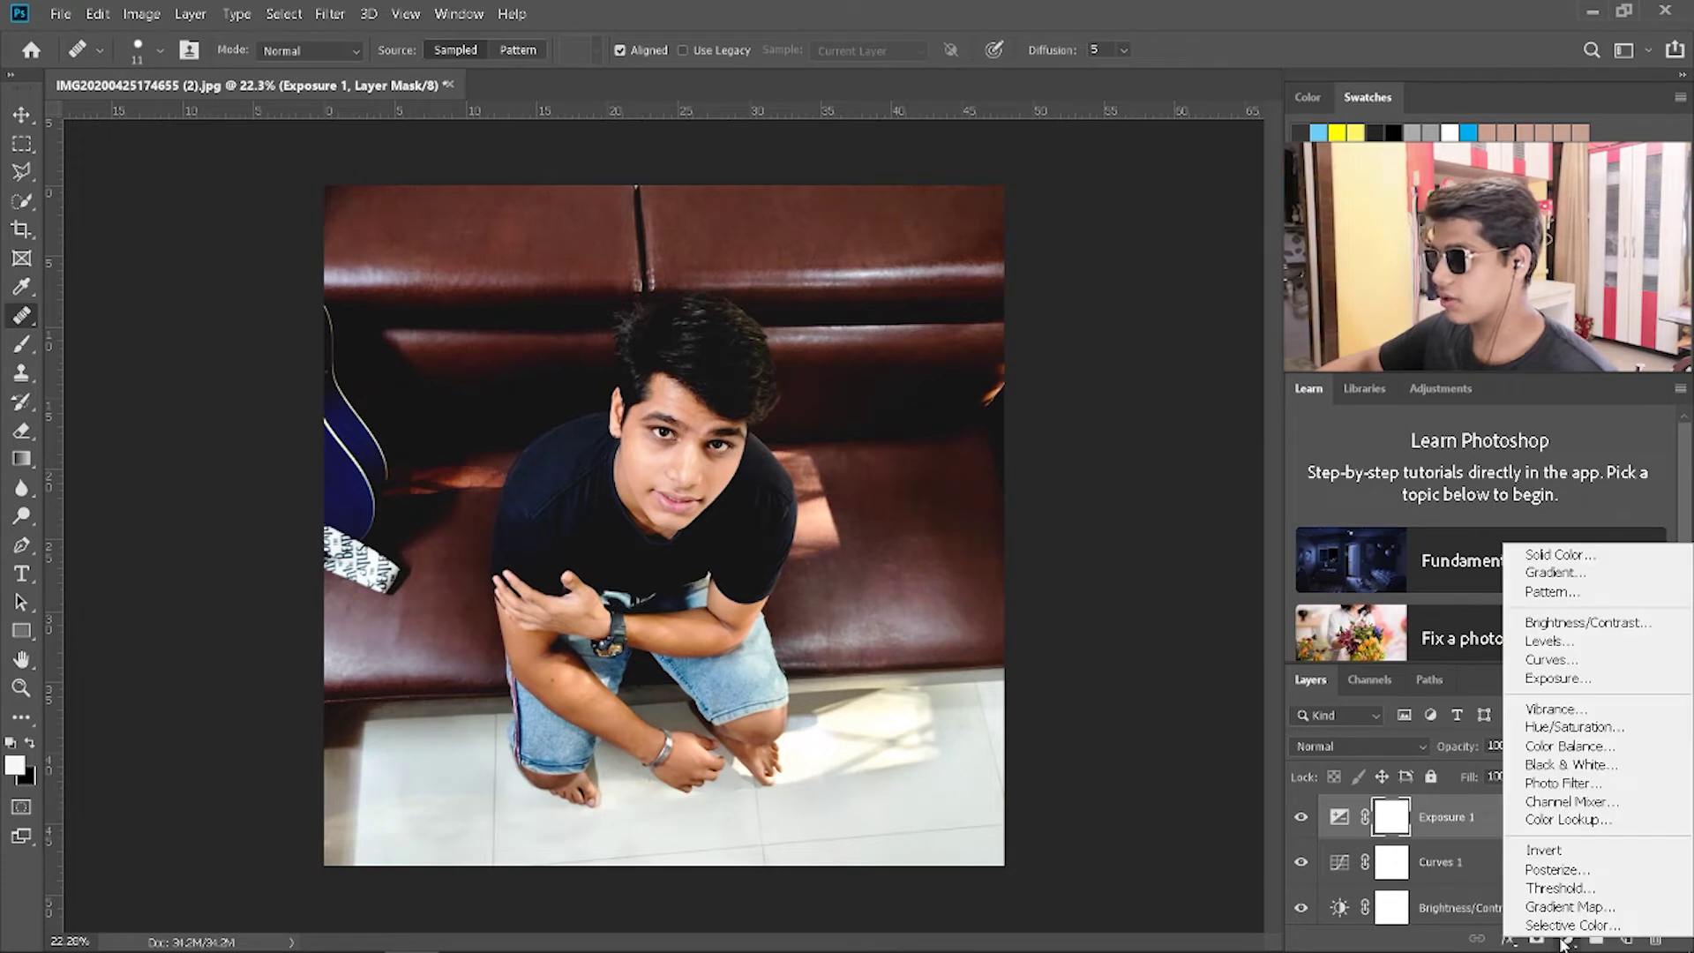
pyautogui.click(1570, 713)
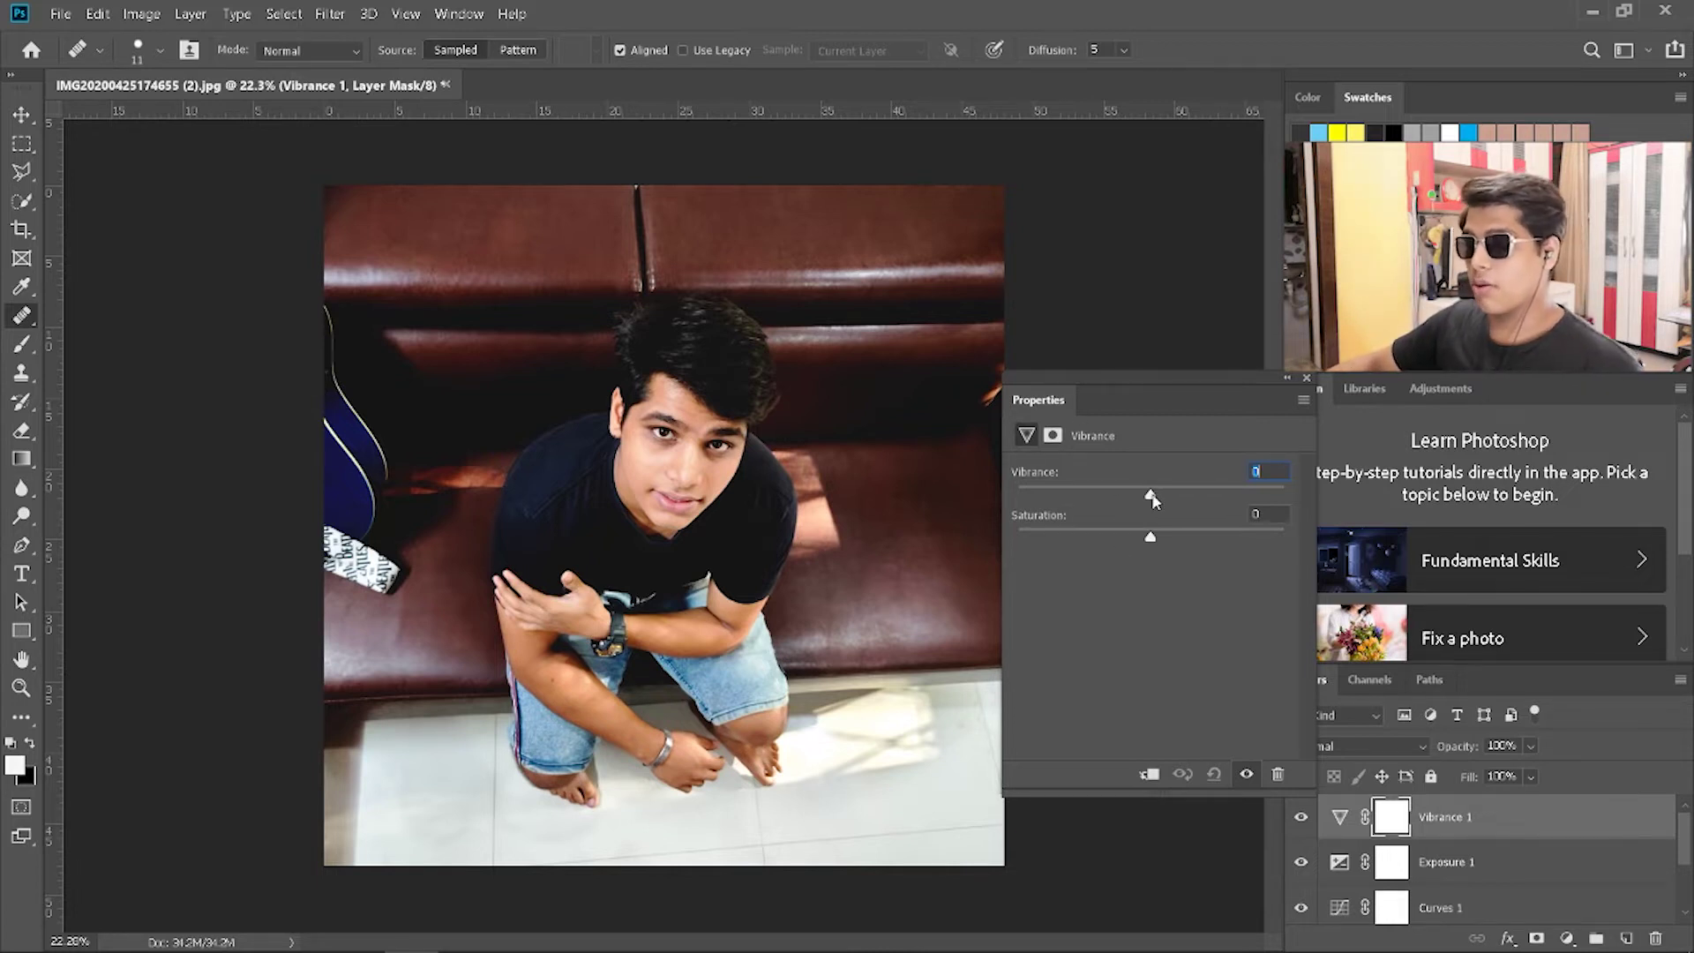
pyautogui.moveTo(1151, 495); pyautogui.dragTo(1392, 488)
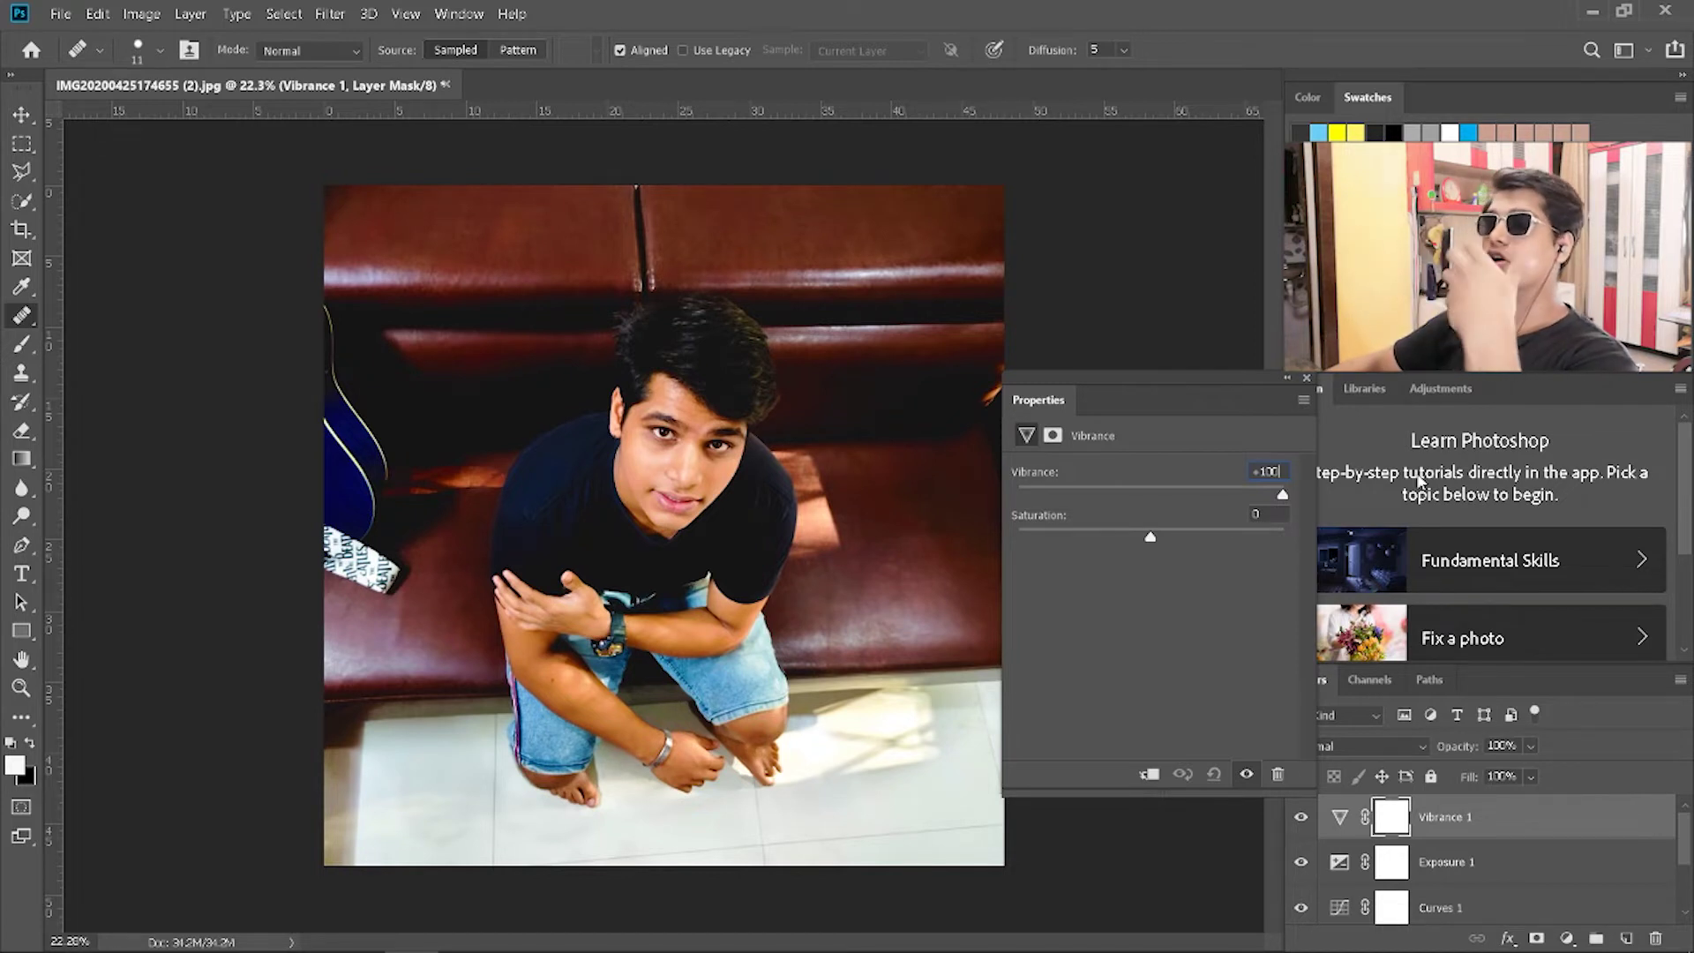
pyautogui.write('-100')
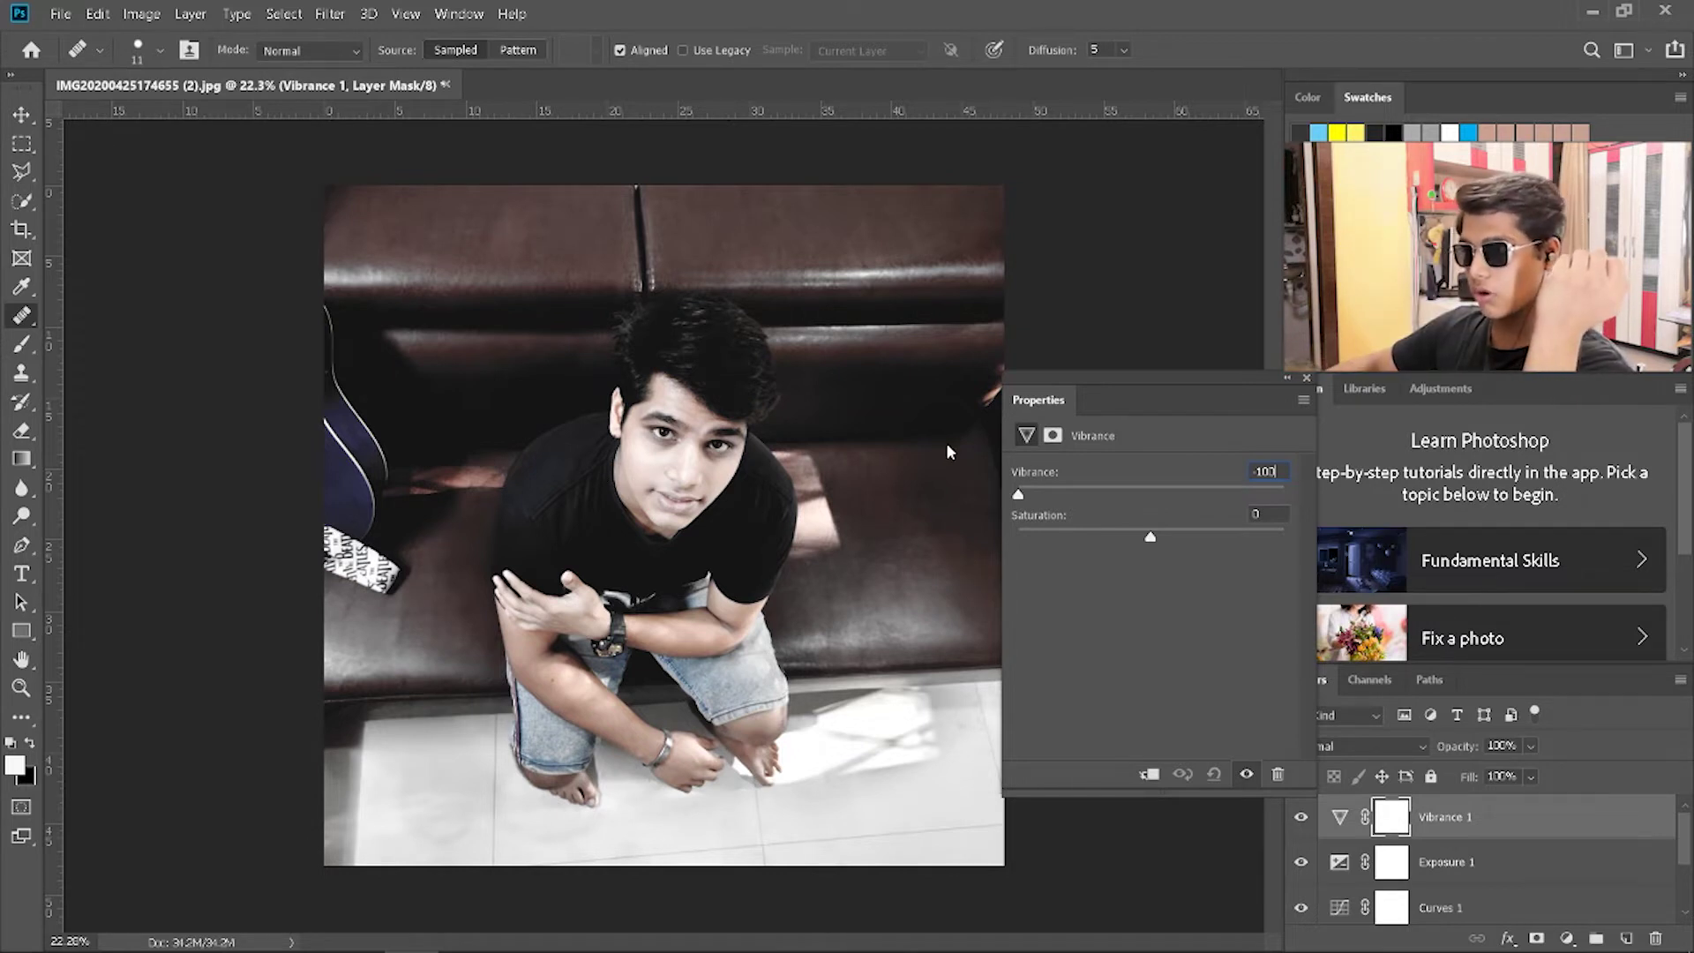
pyautogui.moveTo(1018, 494)
pyautogui.mouseDown()
pyautogui.moveTo(1169, 495)
pyautogui.moveTo(1018, 536)
pyautogui.mouseUp()
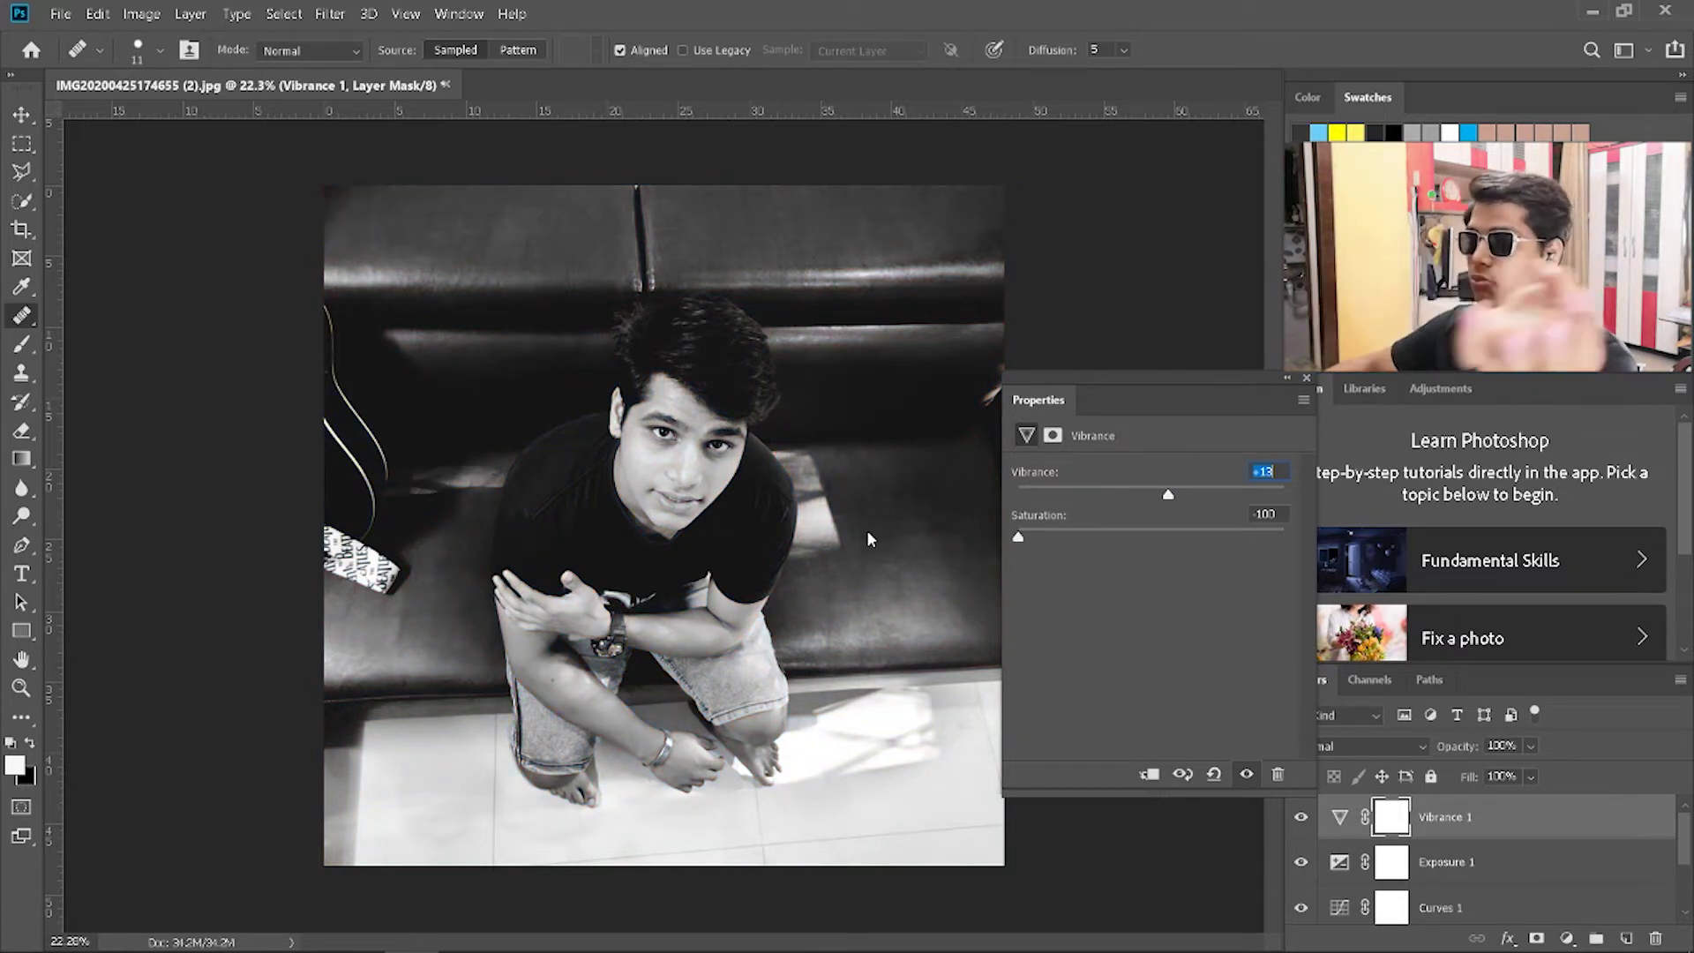
pyautogui.moveTo(1018, 537)
pyautogui.mouseDown()
pyautogui.moveTo(1283, 536)
pyautogui.moveTo(1157, 537)
pyautogui.mouseUp()
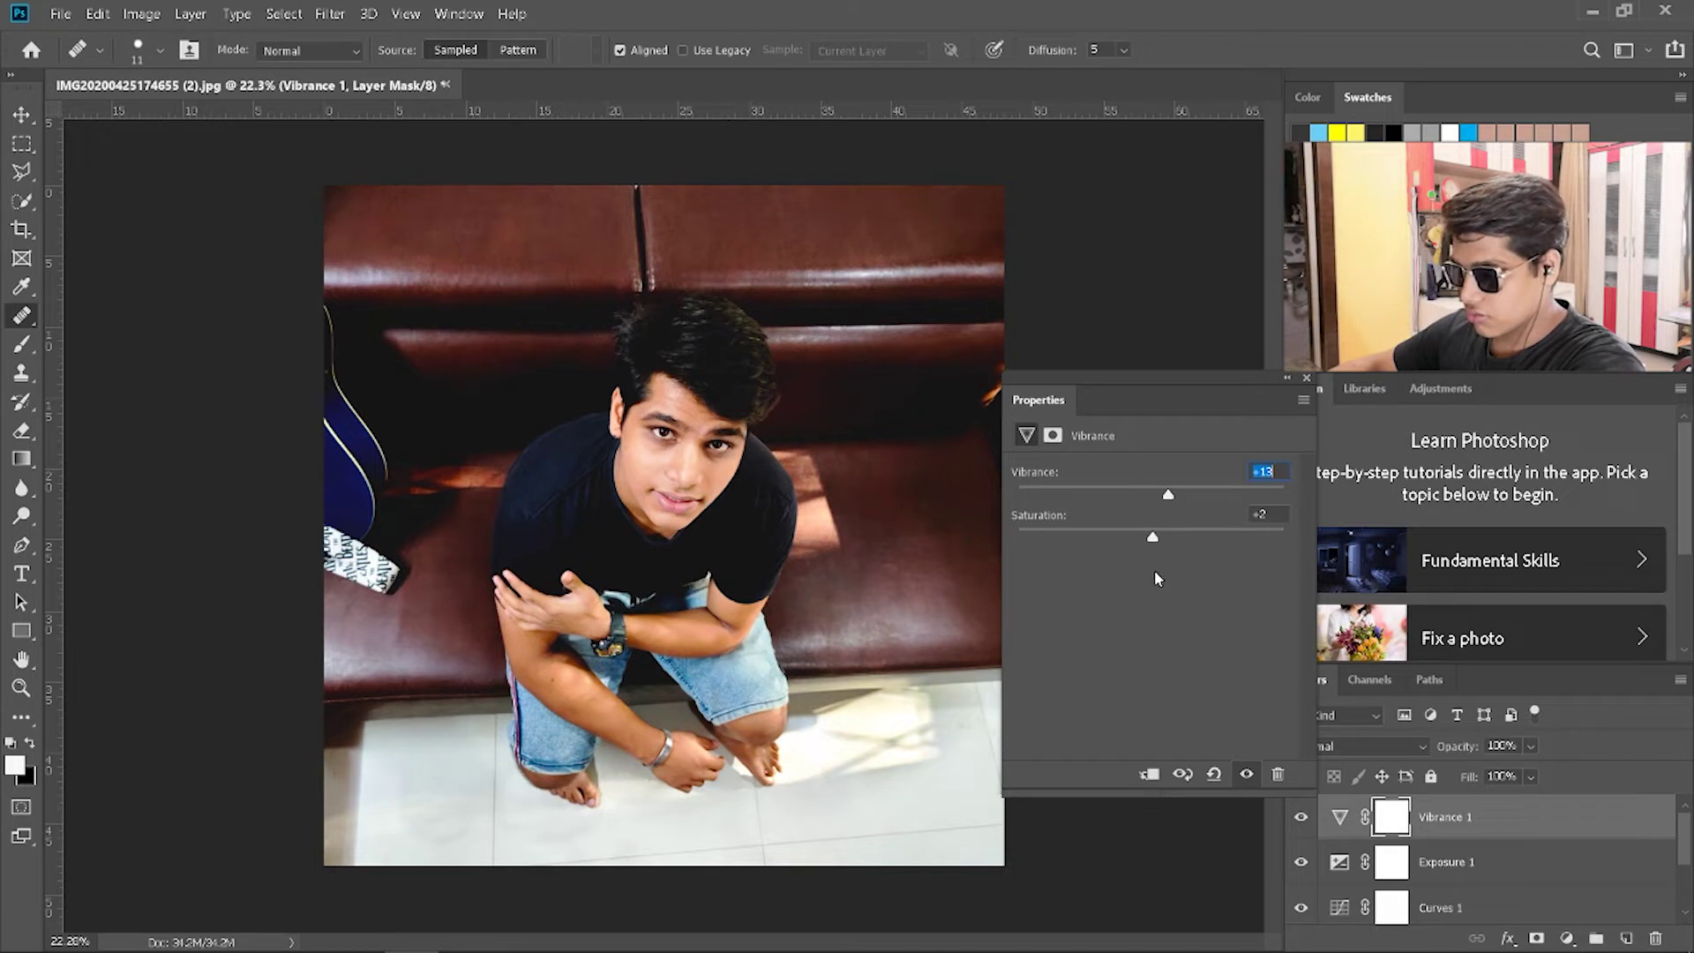
pyautogui.click(1306, 380)
pyautogui.click(1567, 938)
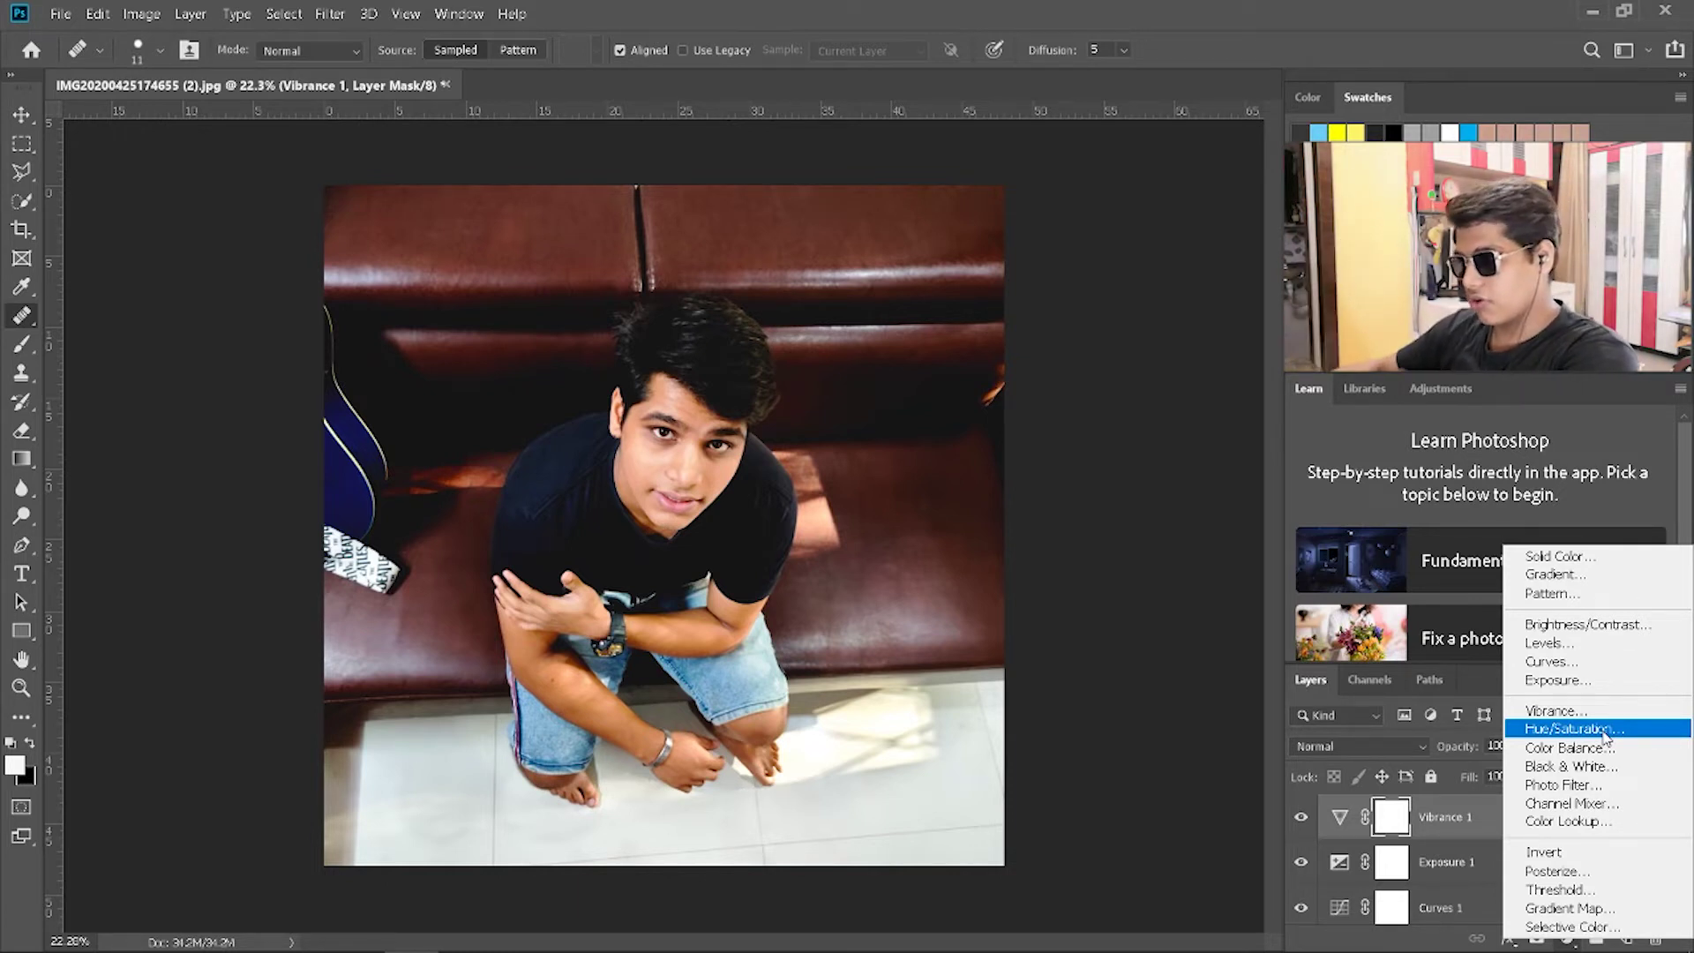
# Step: Add a Hue/Saturation layer with Reds at hue -3, saturation -8, lightness +5
pyautogui.click(1603, 729)
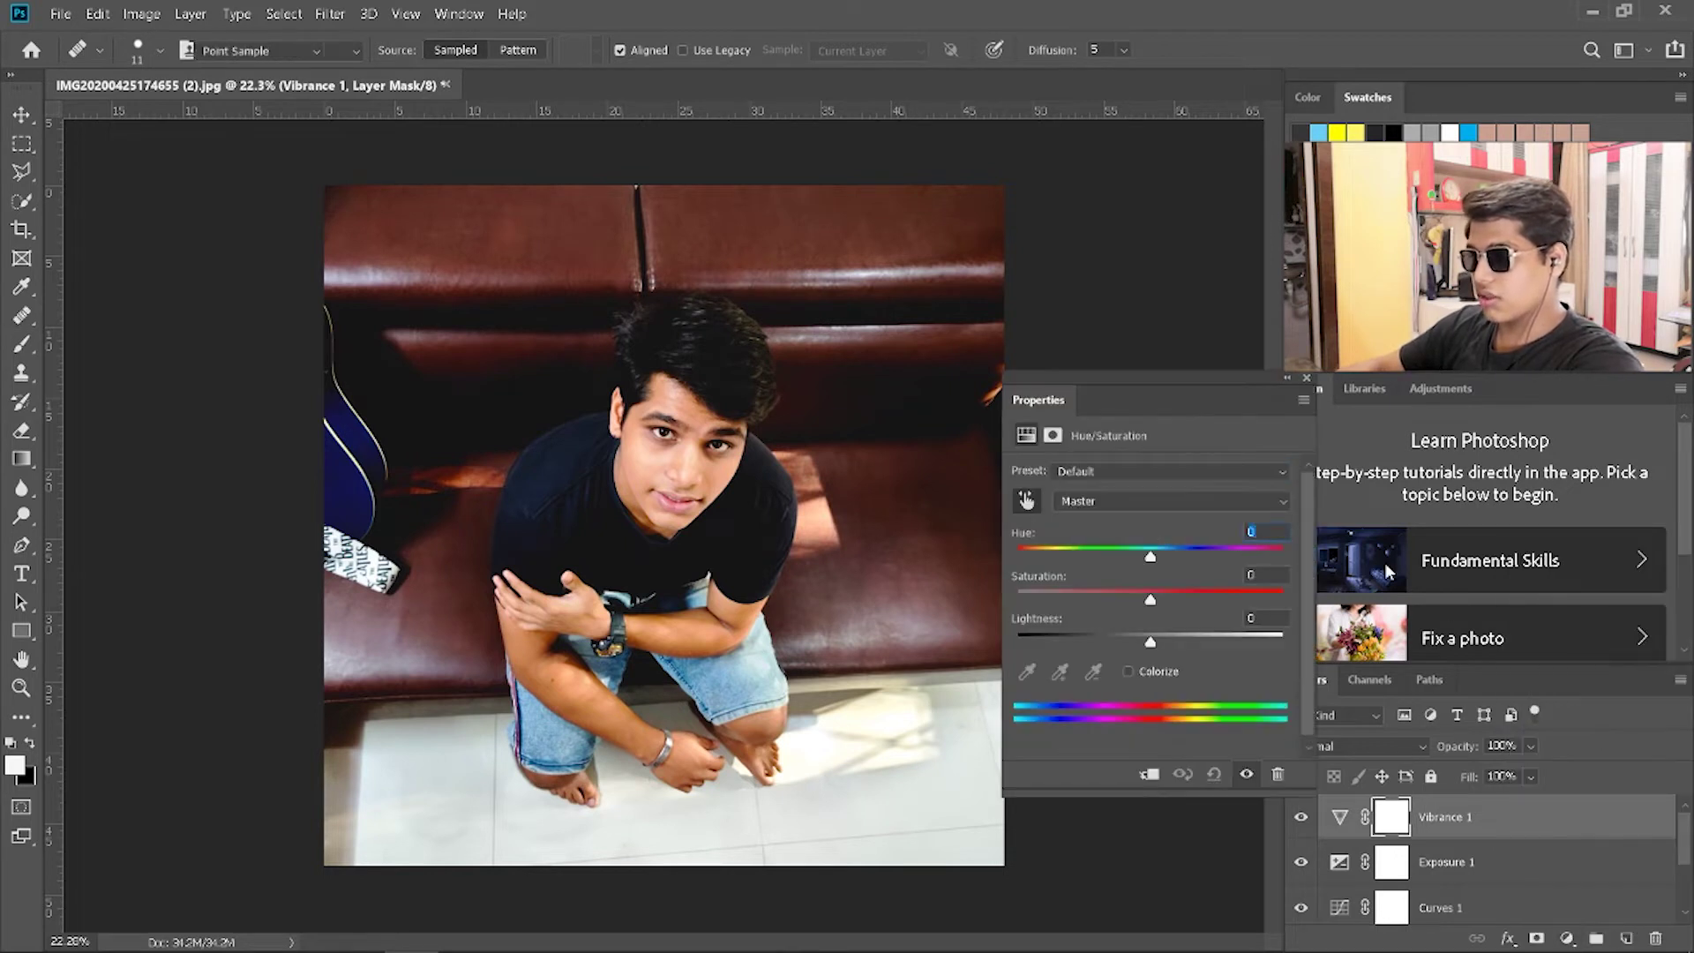
pyautogui.click(1239, 501)
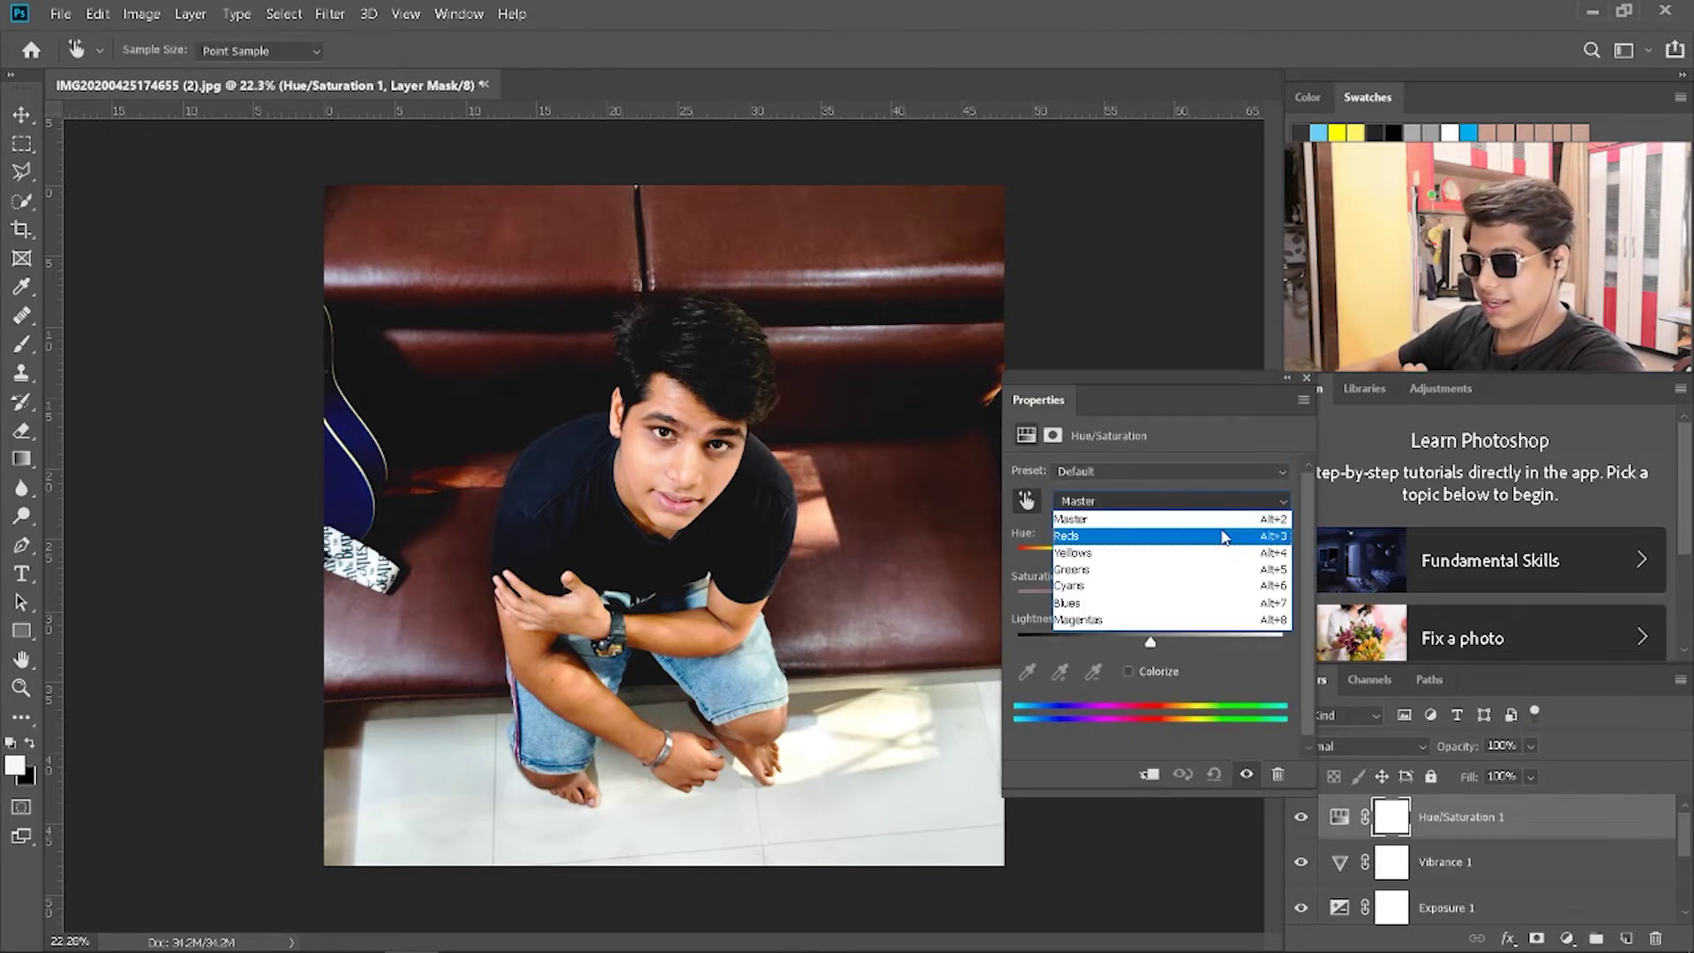
pyautogui.click(1220, 538)
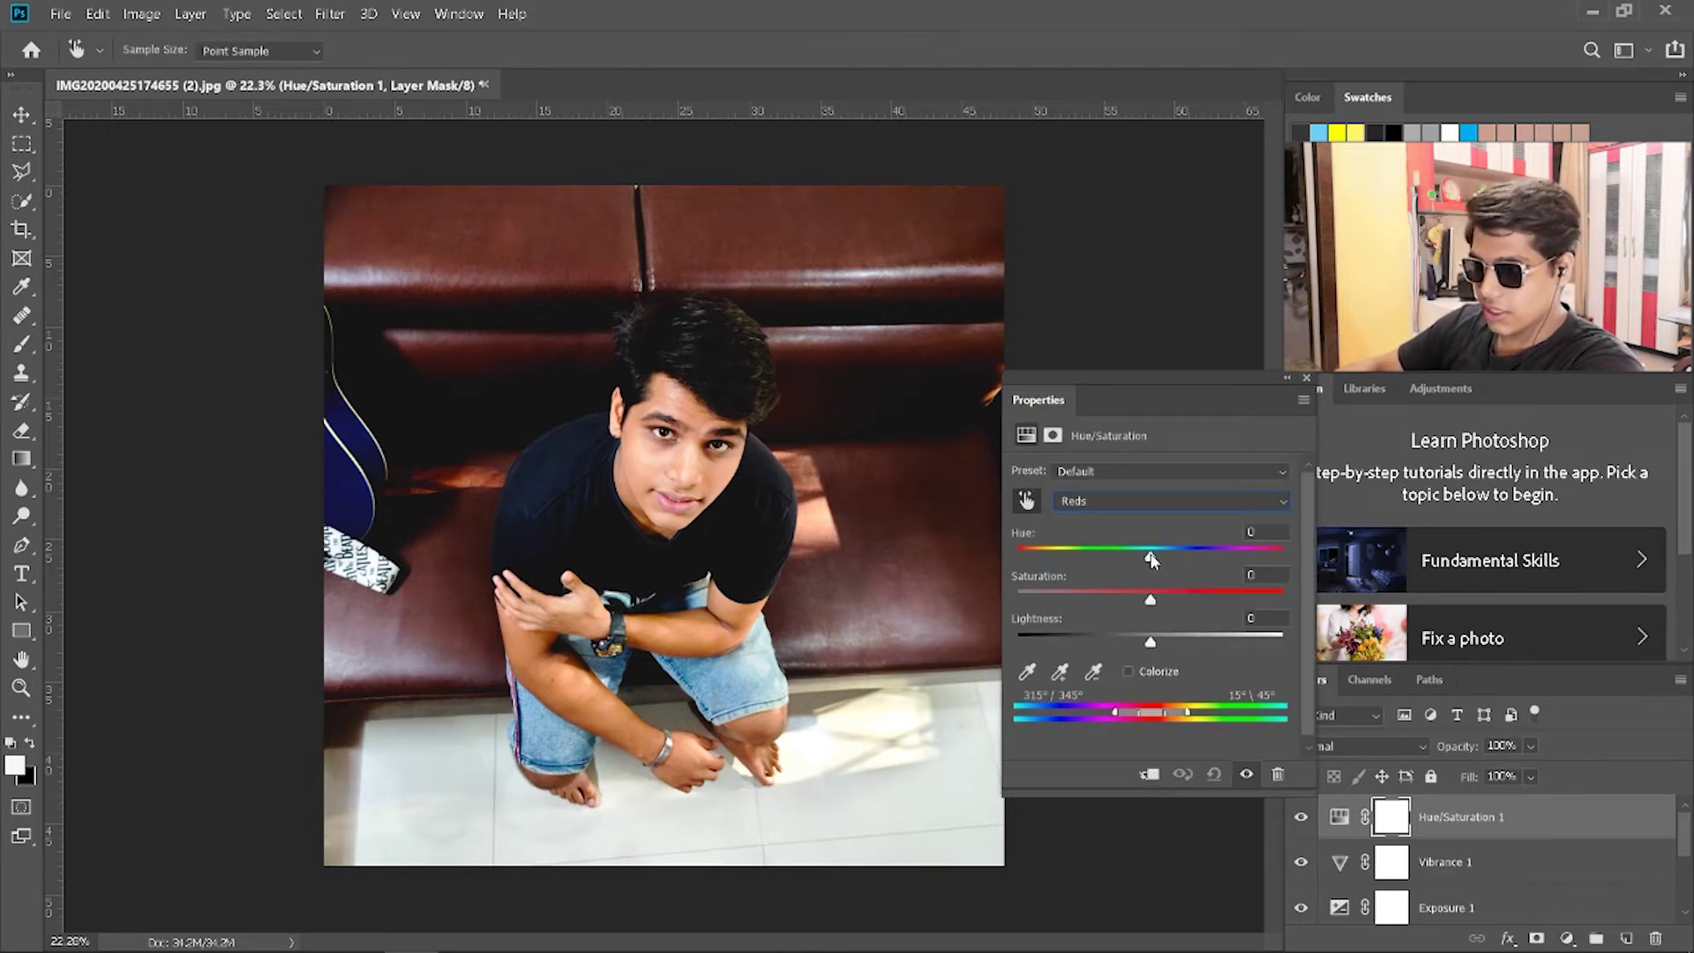
pyautogui.moveTo(1152, 559)
pyautogui.mouseDown()
pyautogui.moveTo(1140, 602)
pyautogui.moveTo(1161, 649)
pyautogui.mouseUp()
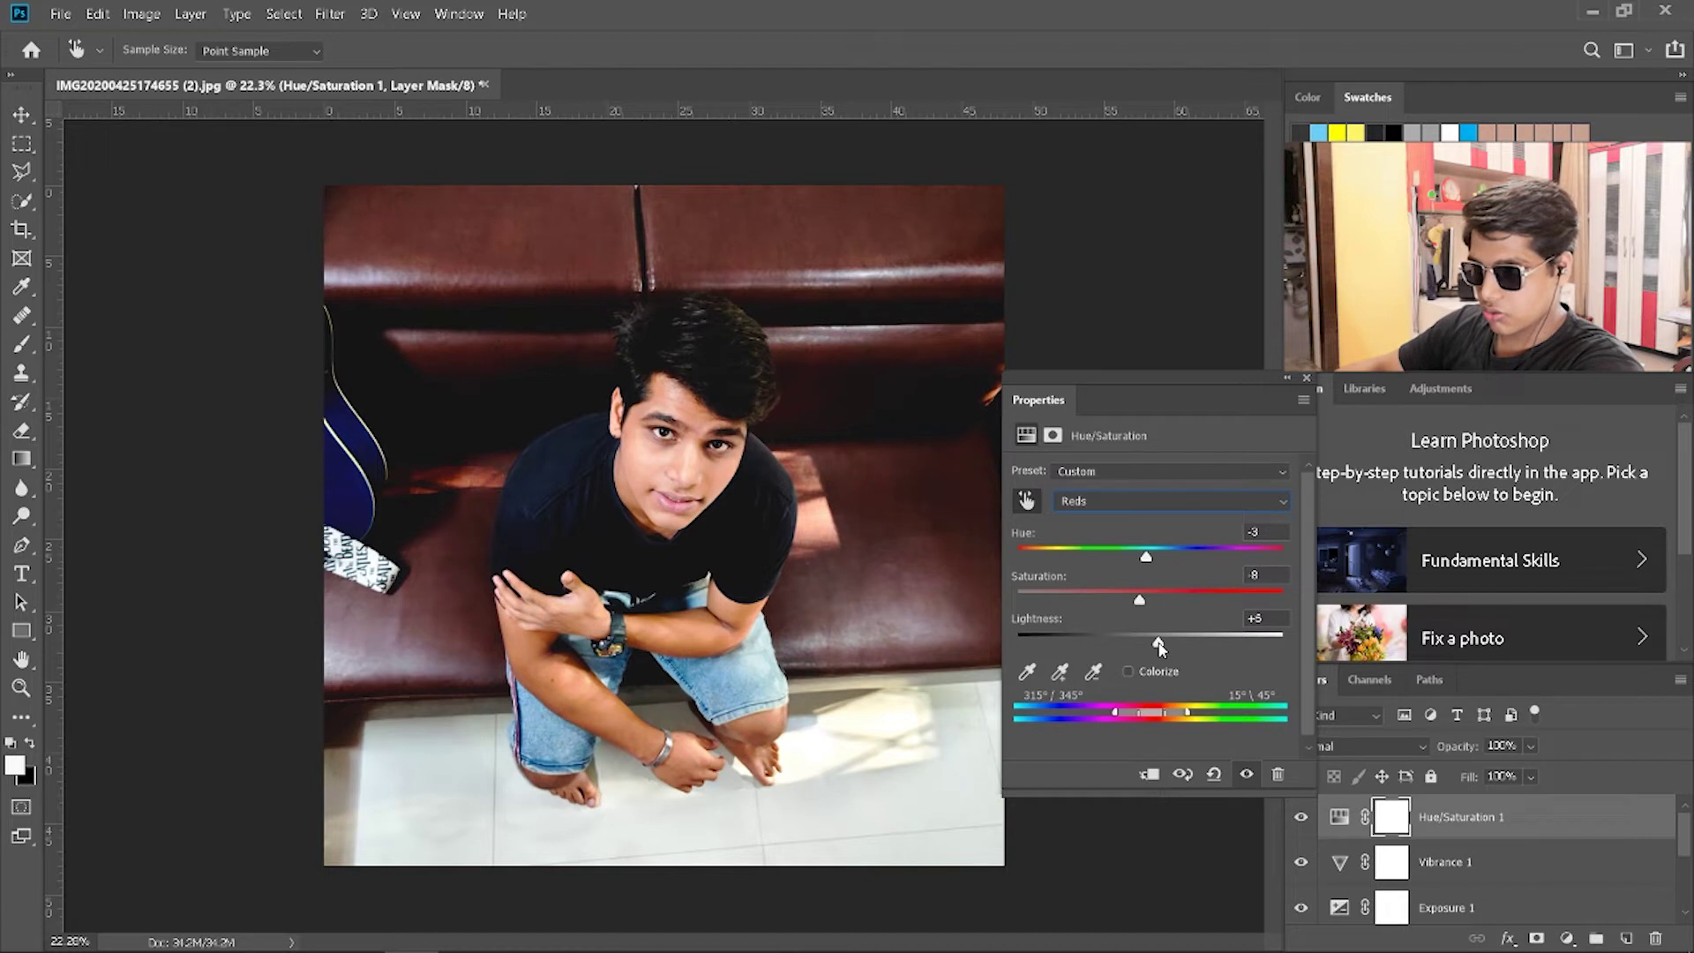
# Step: Set the Yellows range to hue -2, saturation -2, lightness +15
pyautogui.click(1202, 500)
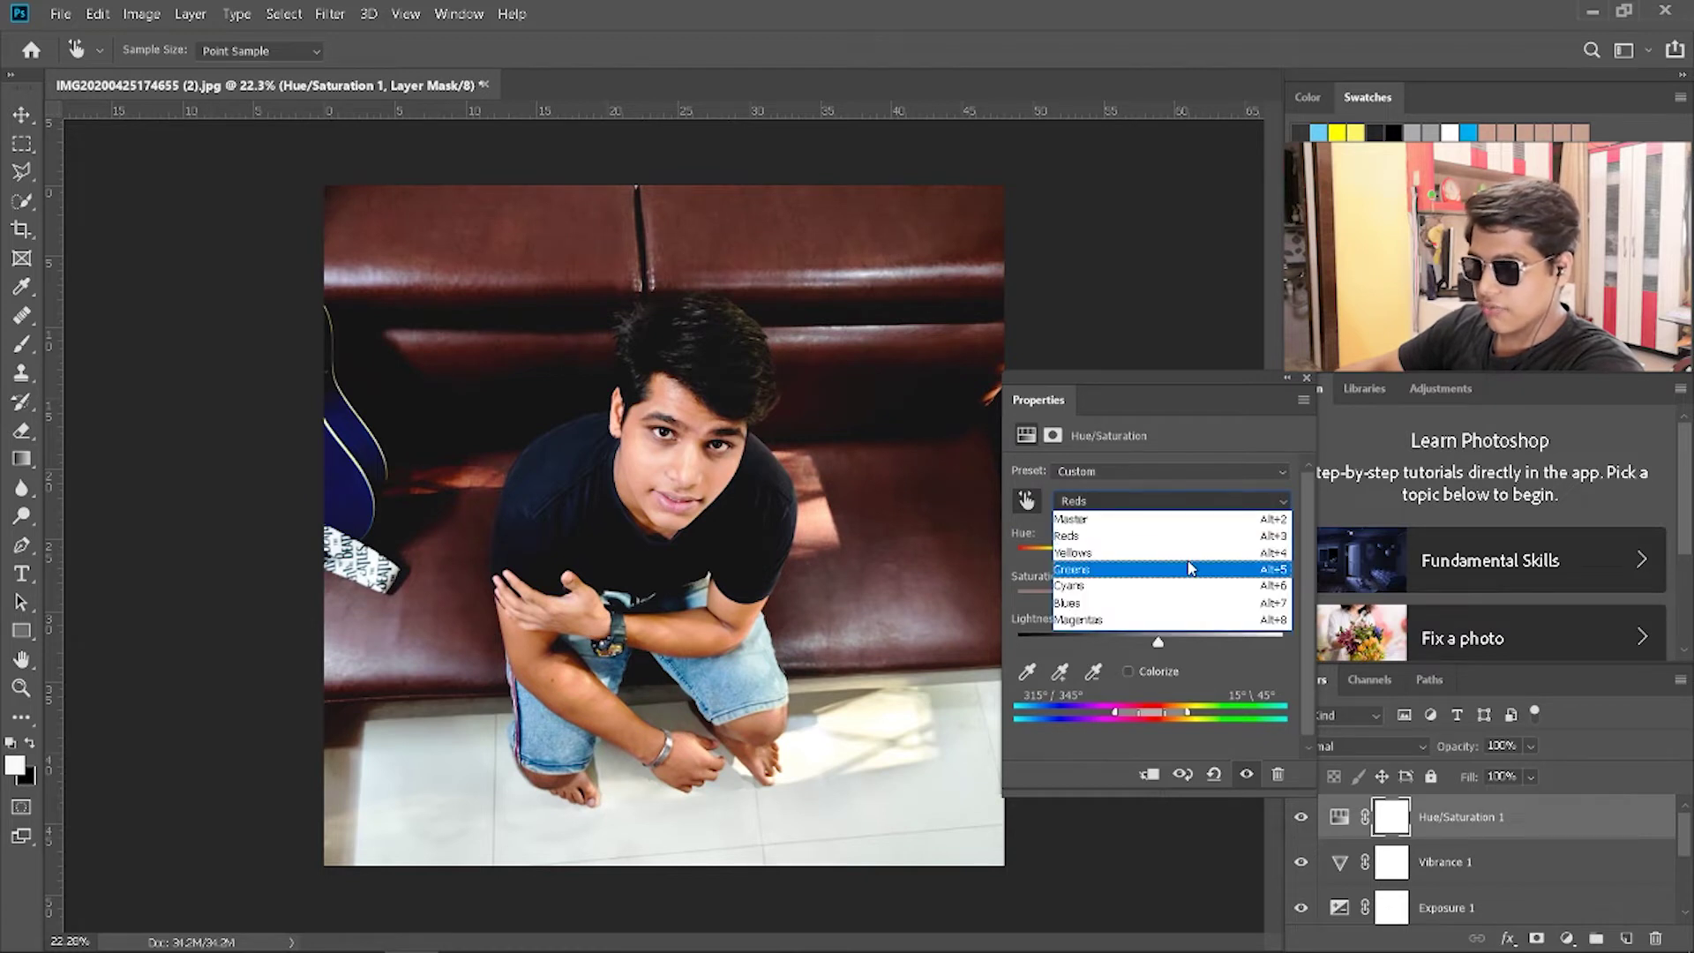
pyautogui.click(1178, 551)
pyautogui.moveTo(1150, 557); pyautogui.dragTo(1140, 560)
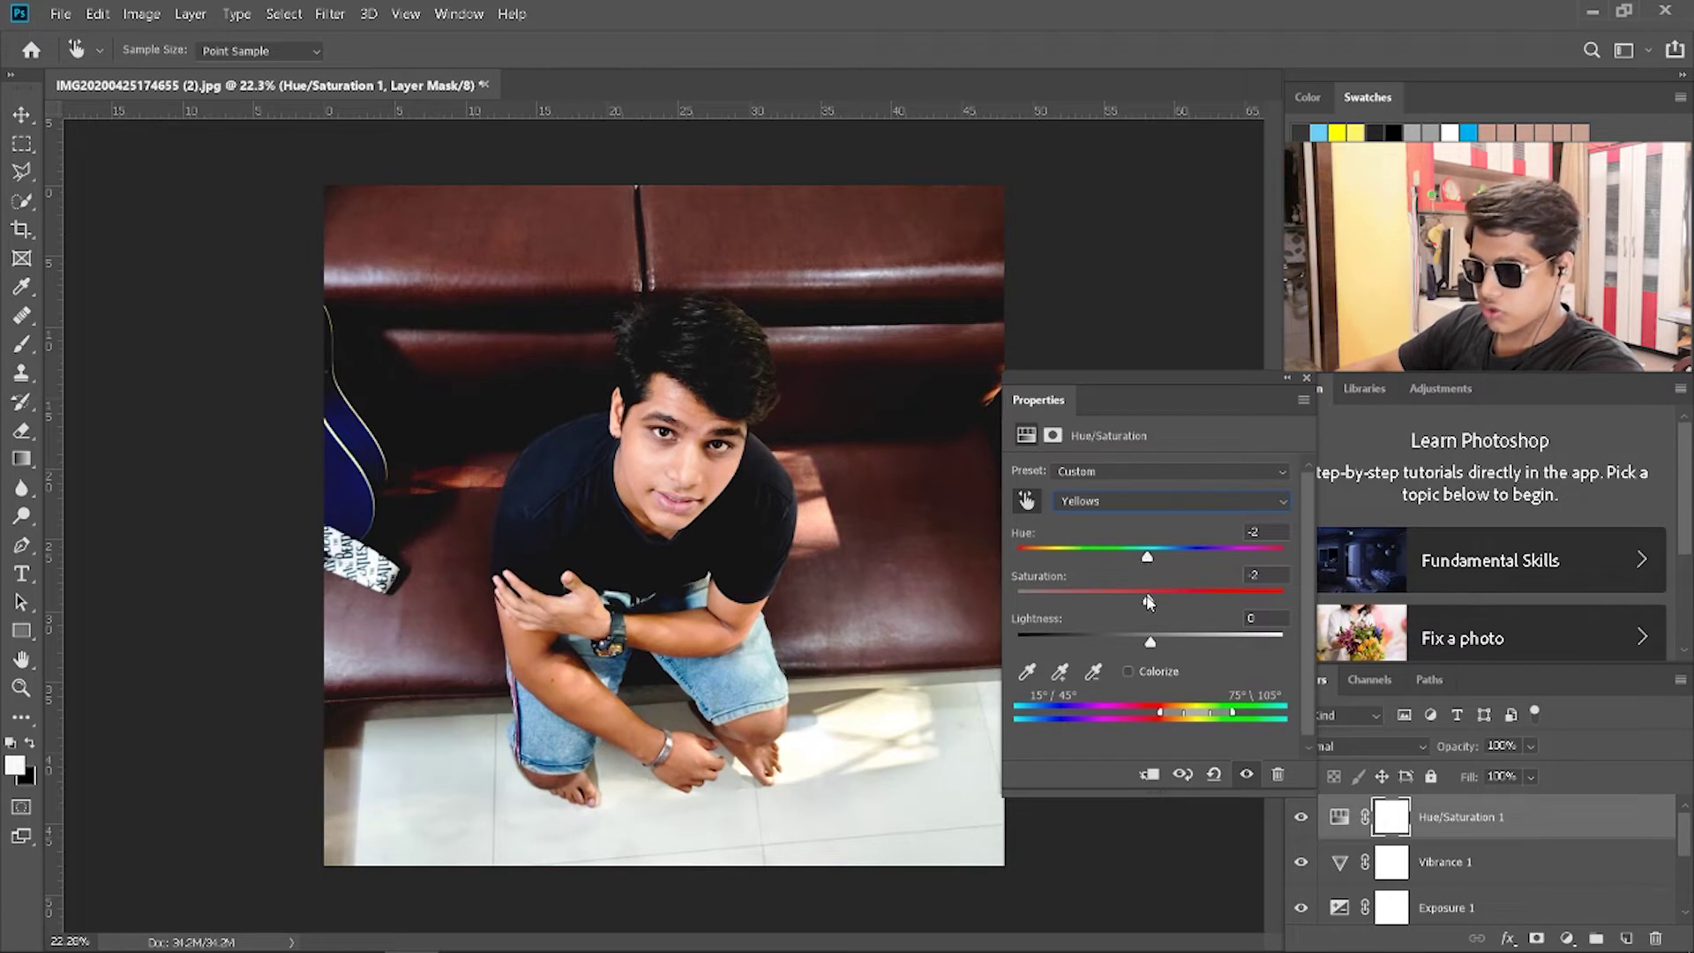
pyautogui.moveTo(1148, 602); pyautogui.dragTo(1685, 691)
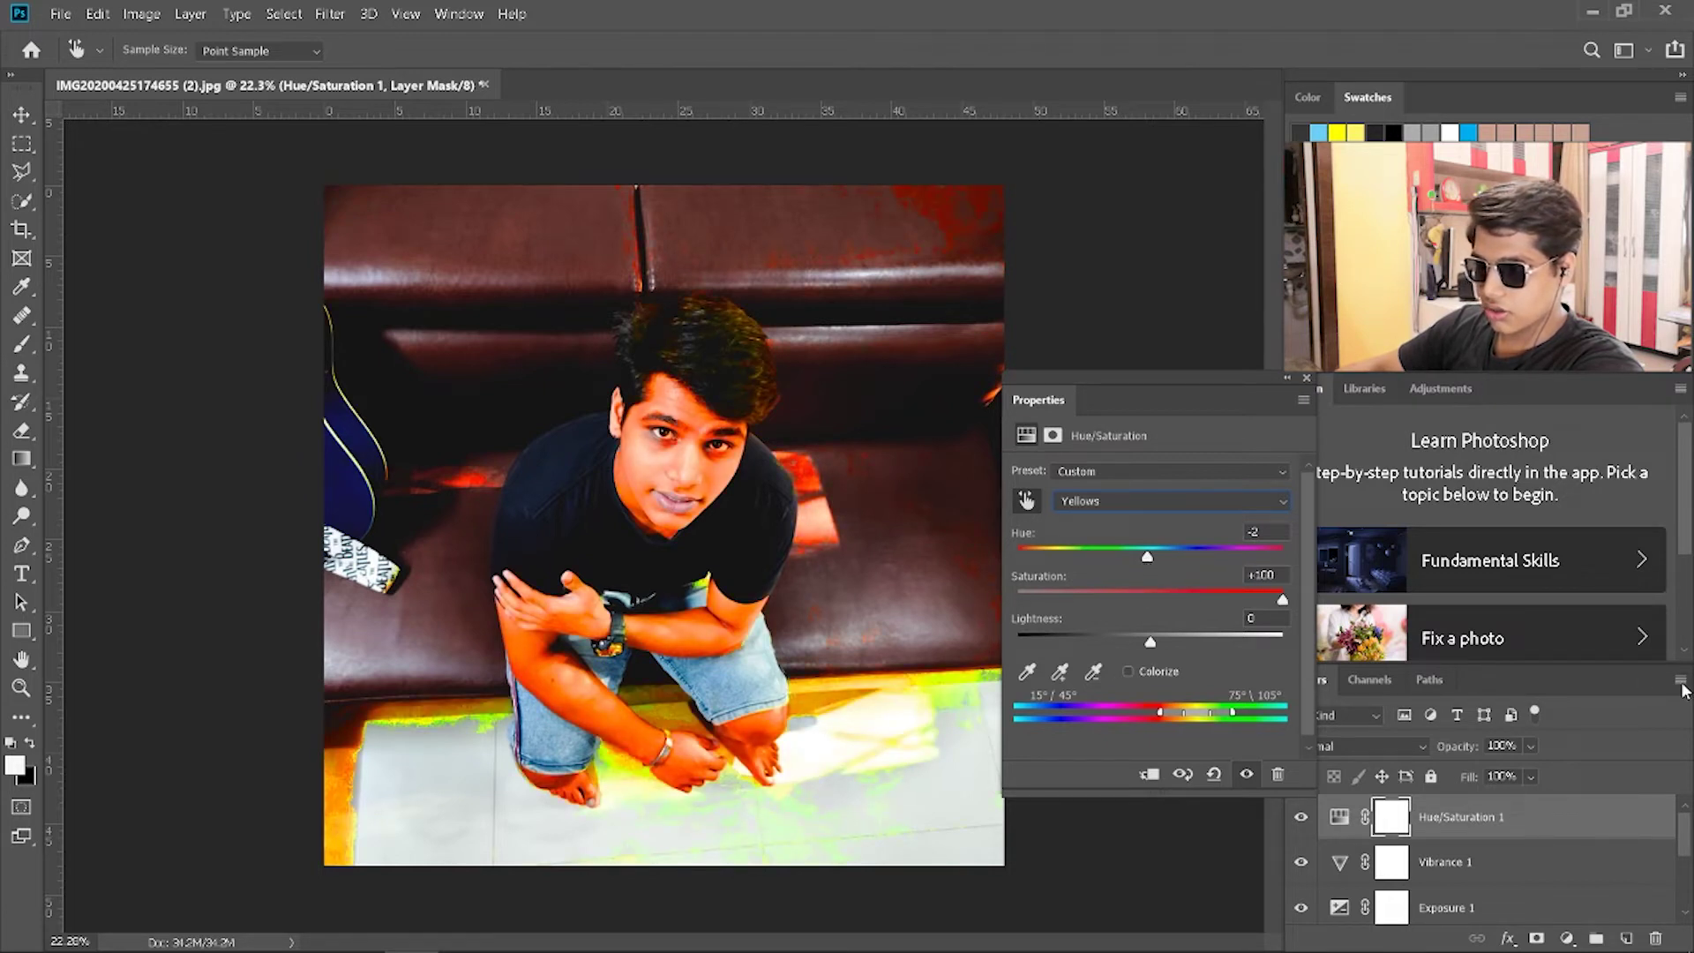
pyautogui.moveTo(1562, 673); pyautogui.dragTo(1141, 613)
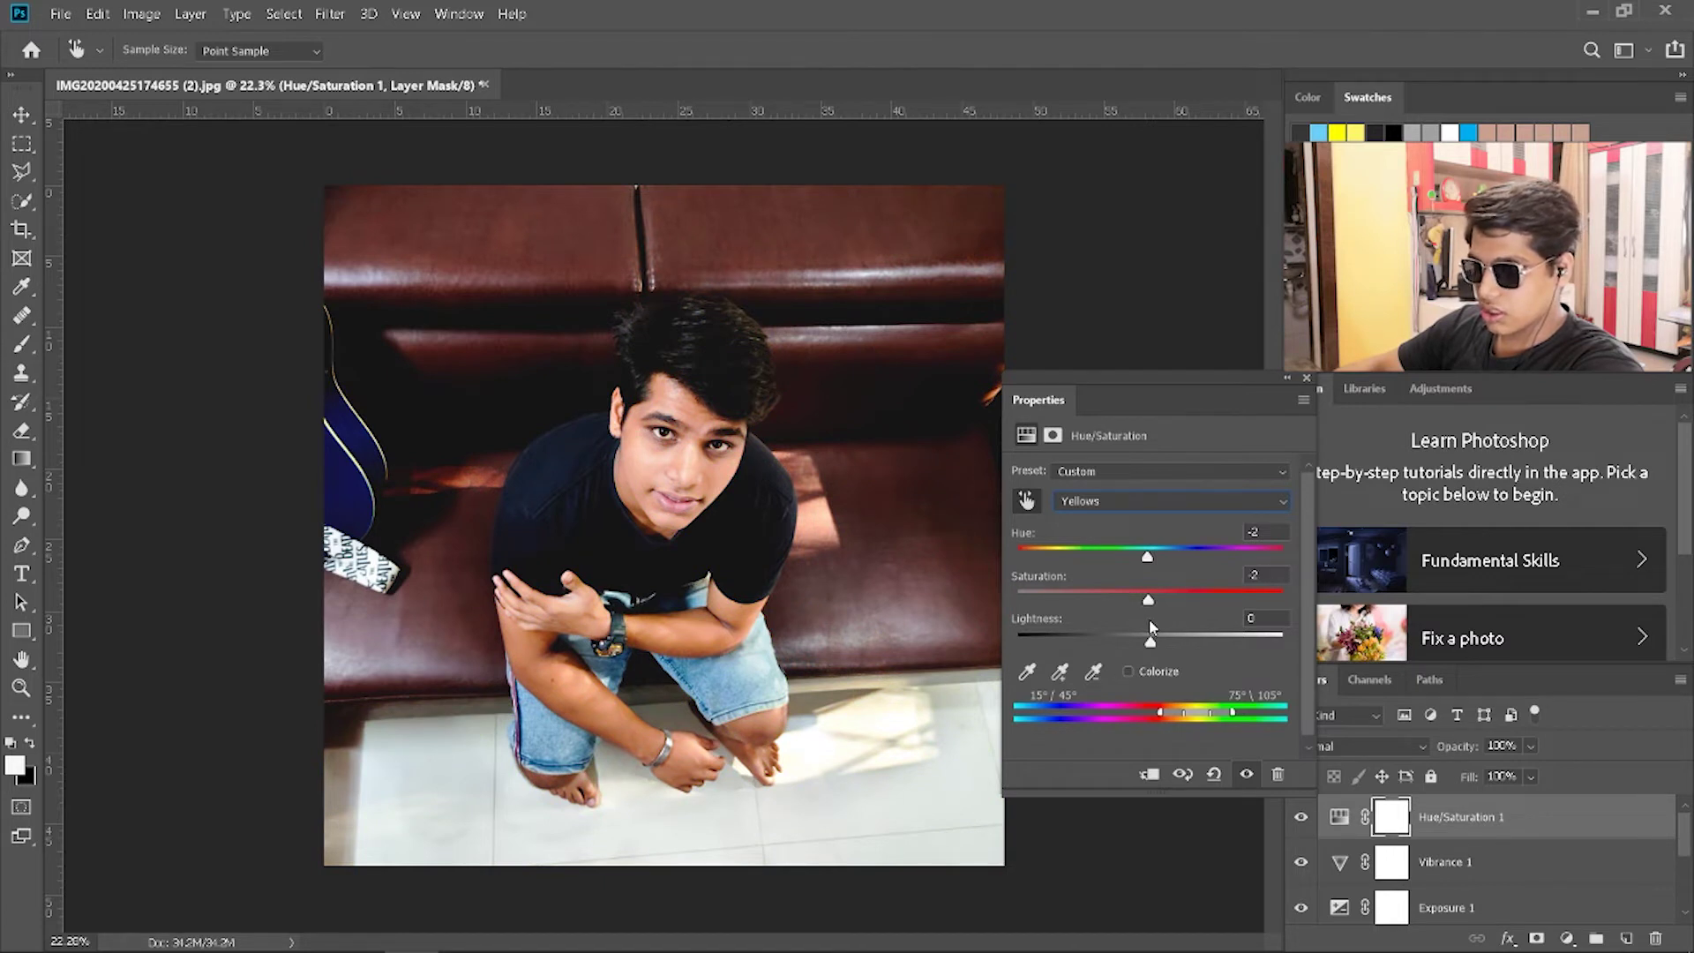
pyautogui.moveTo(1162, 648); pyautogui.dragTo(1170, 647)
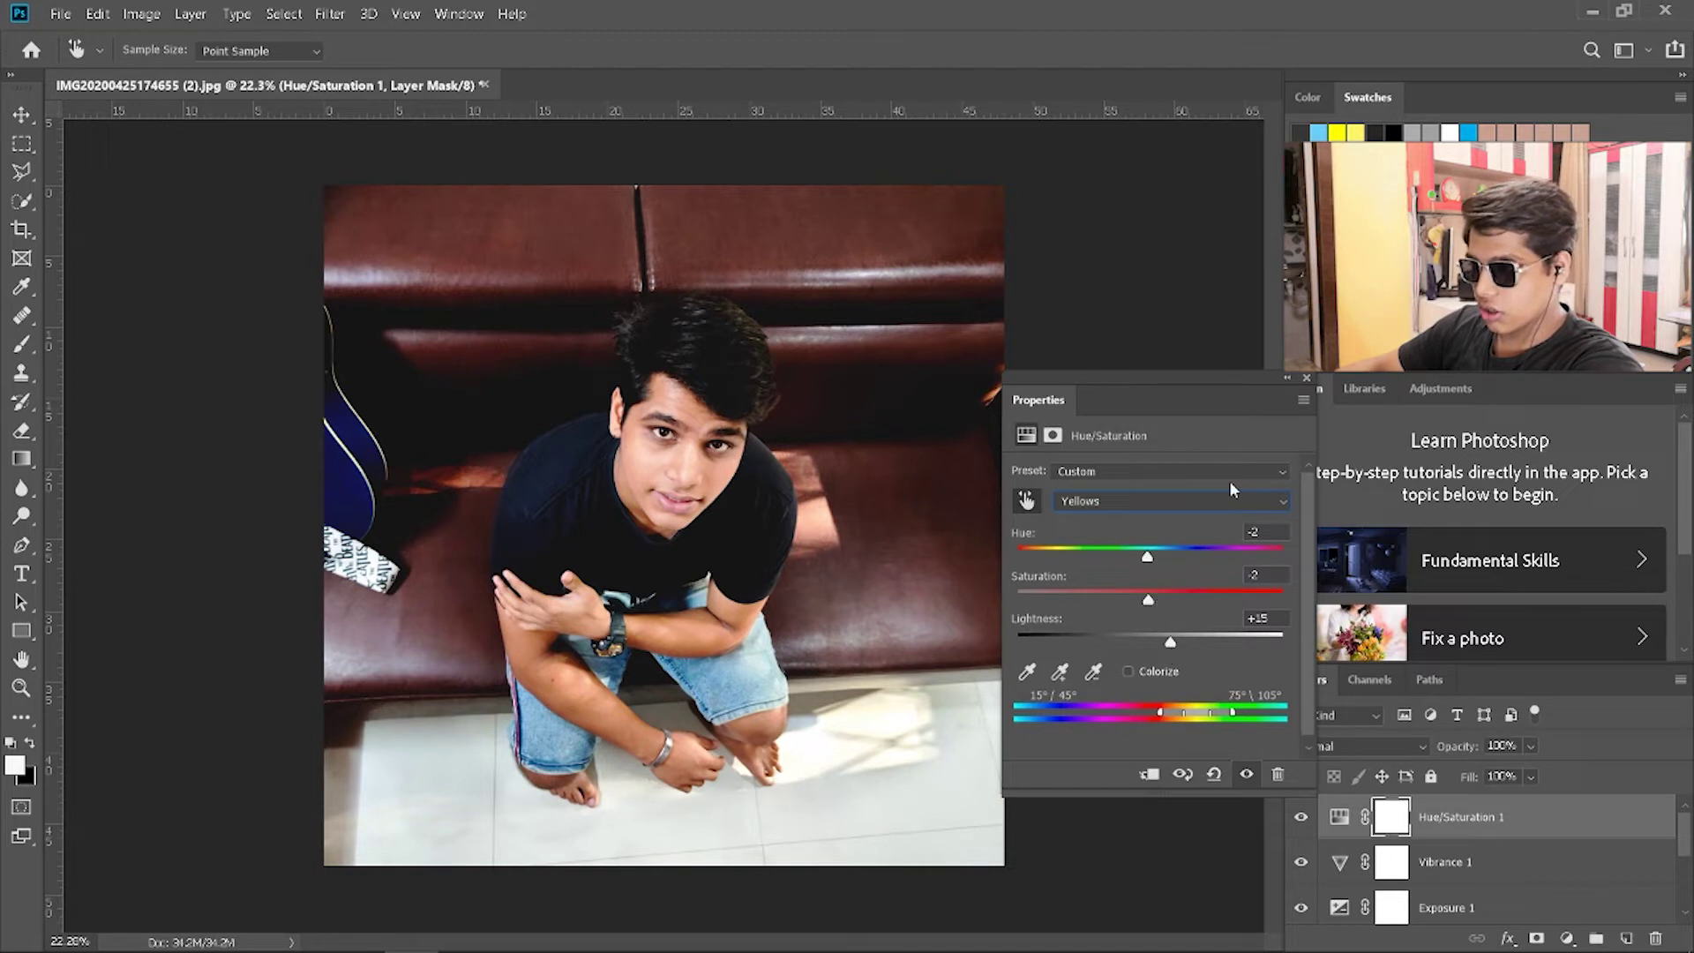
pyautogui.click(1307, 380)
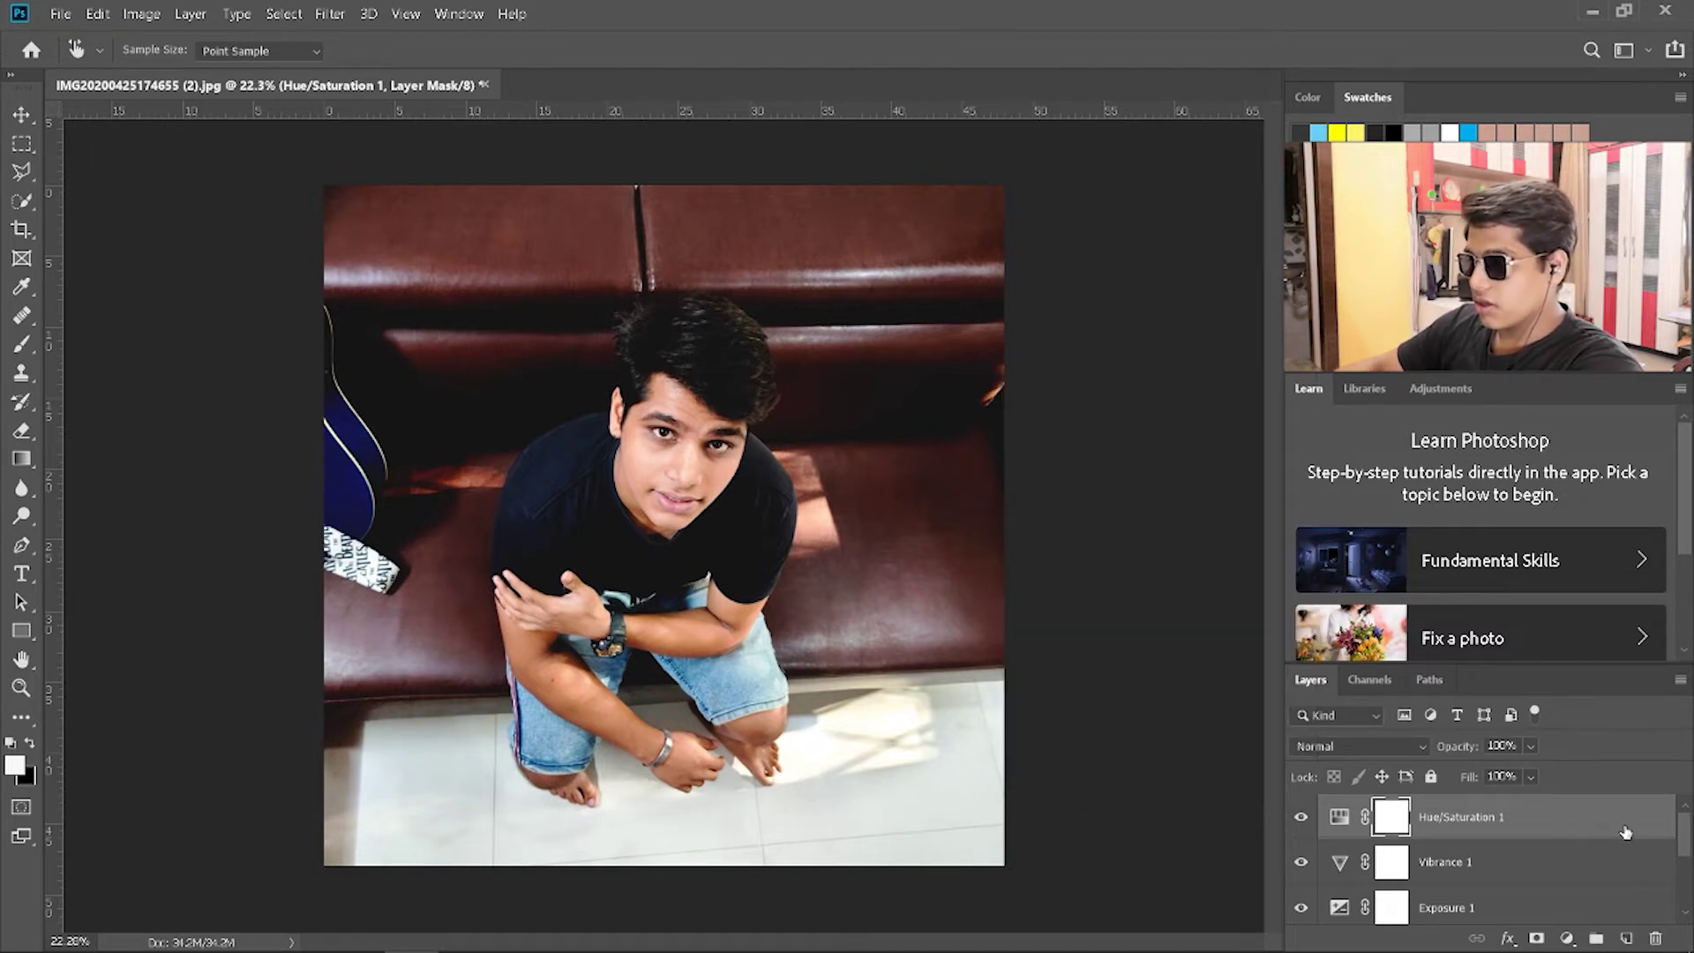
# Step: Reopen Hue/Saturation 1 and set Cyans to hue -55, saturation +29, lightness +25
pyautogui.doubleClick(1339, 814)
pyautogui.click(1209, 499)
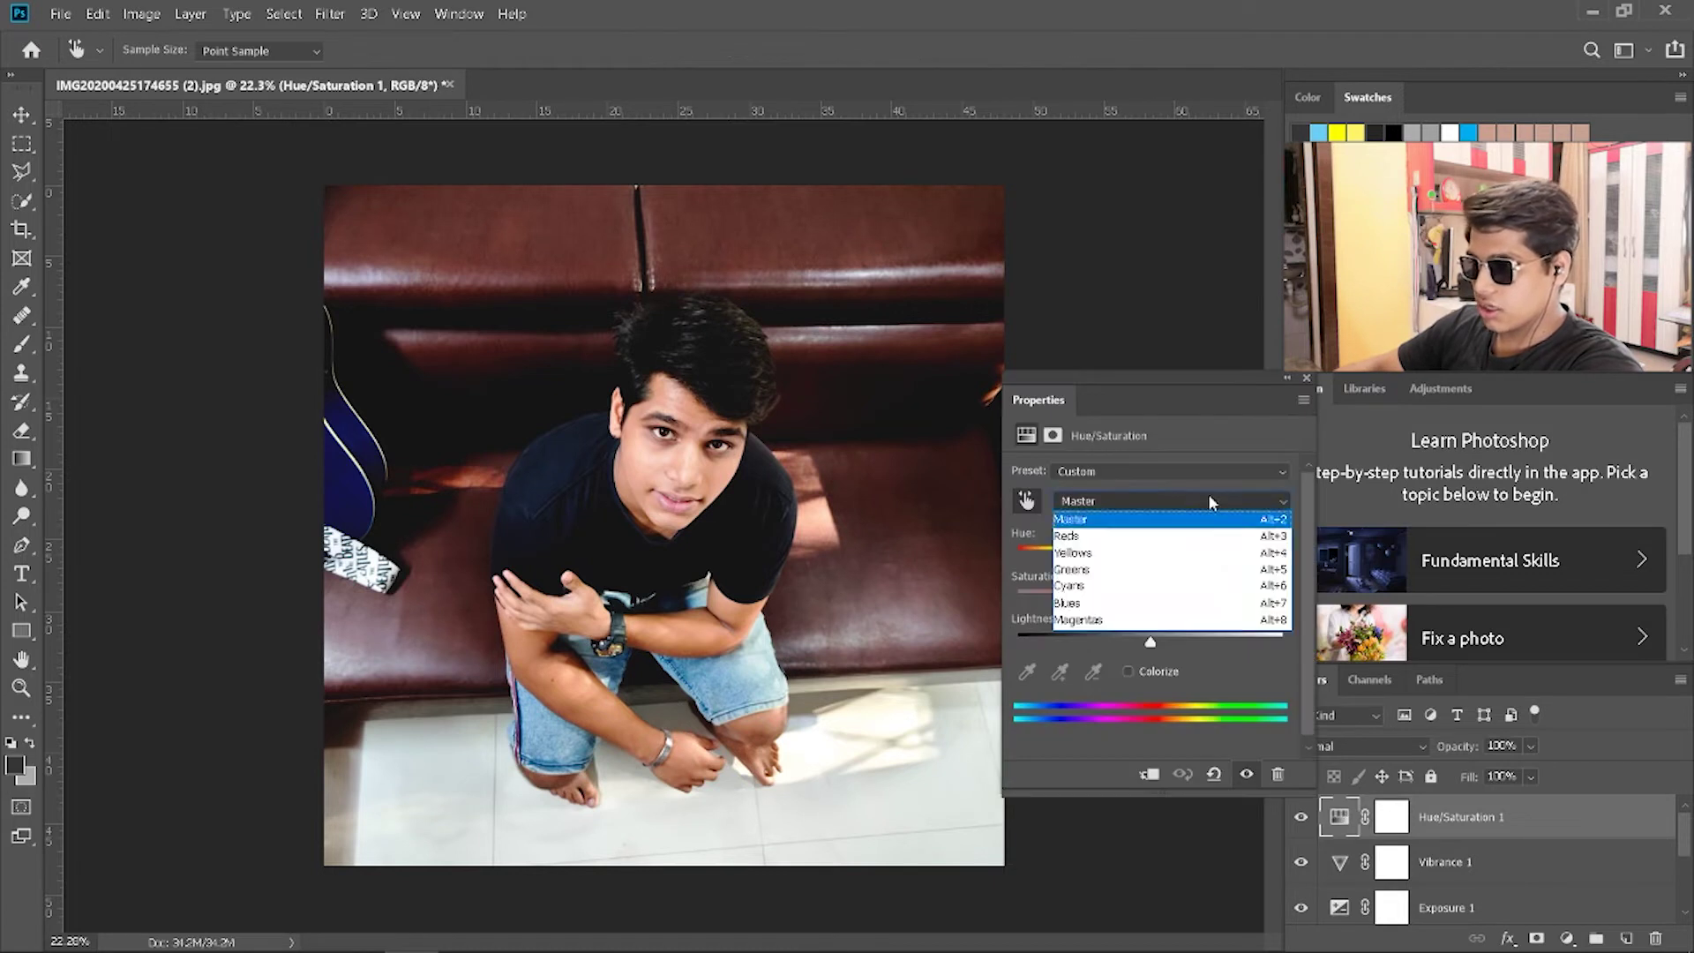
pyautogui.click(1203, 603)
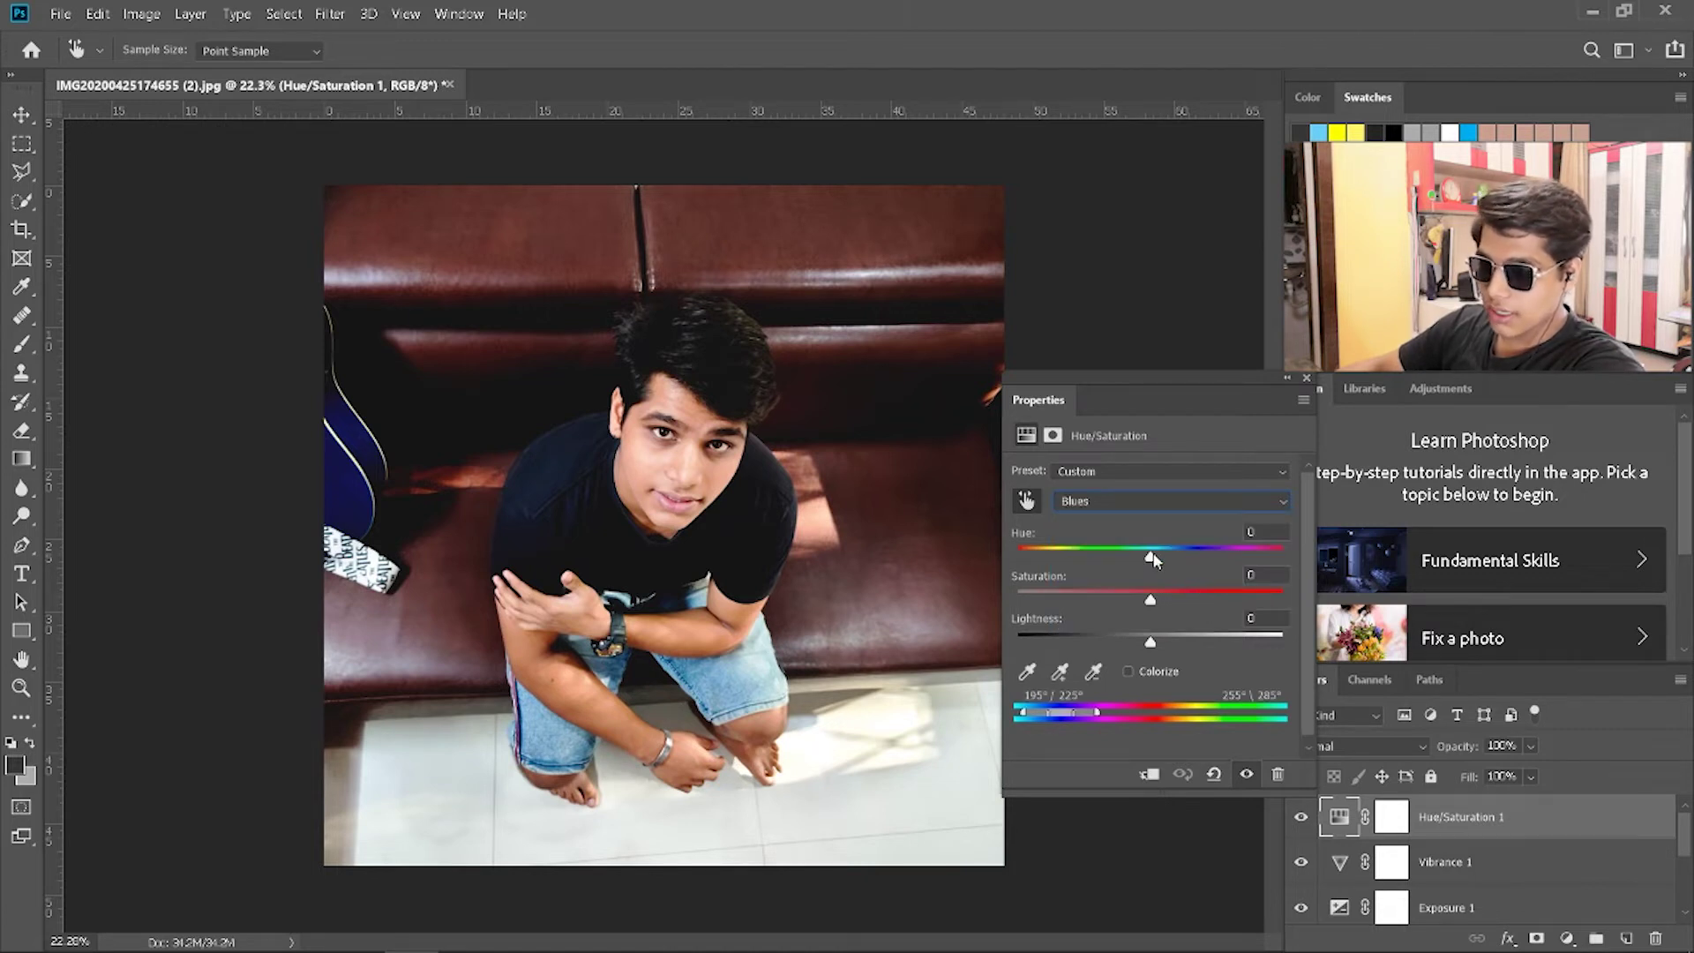
pyautogui.moveTo(1150, 557); pyautogui.dragTo(1026, 553)
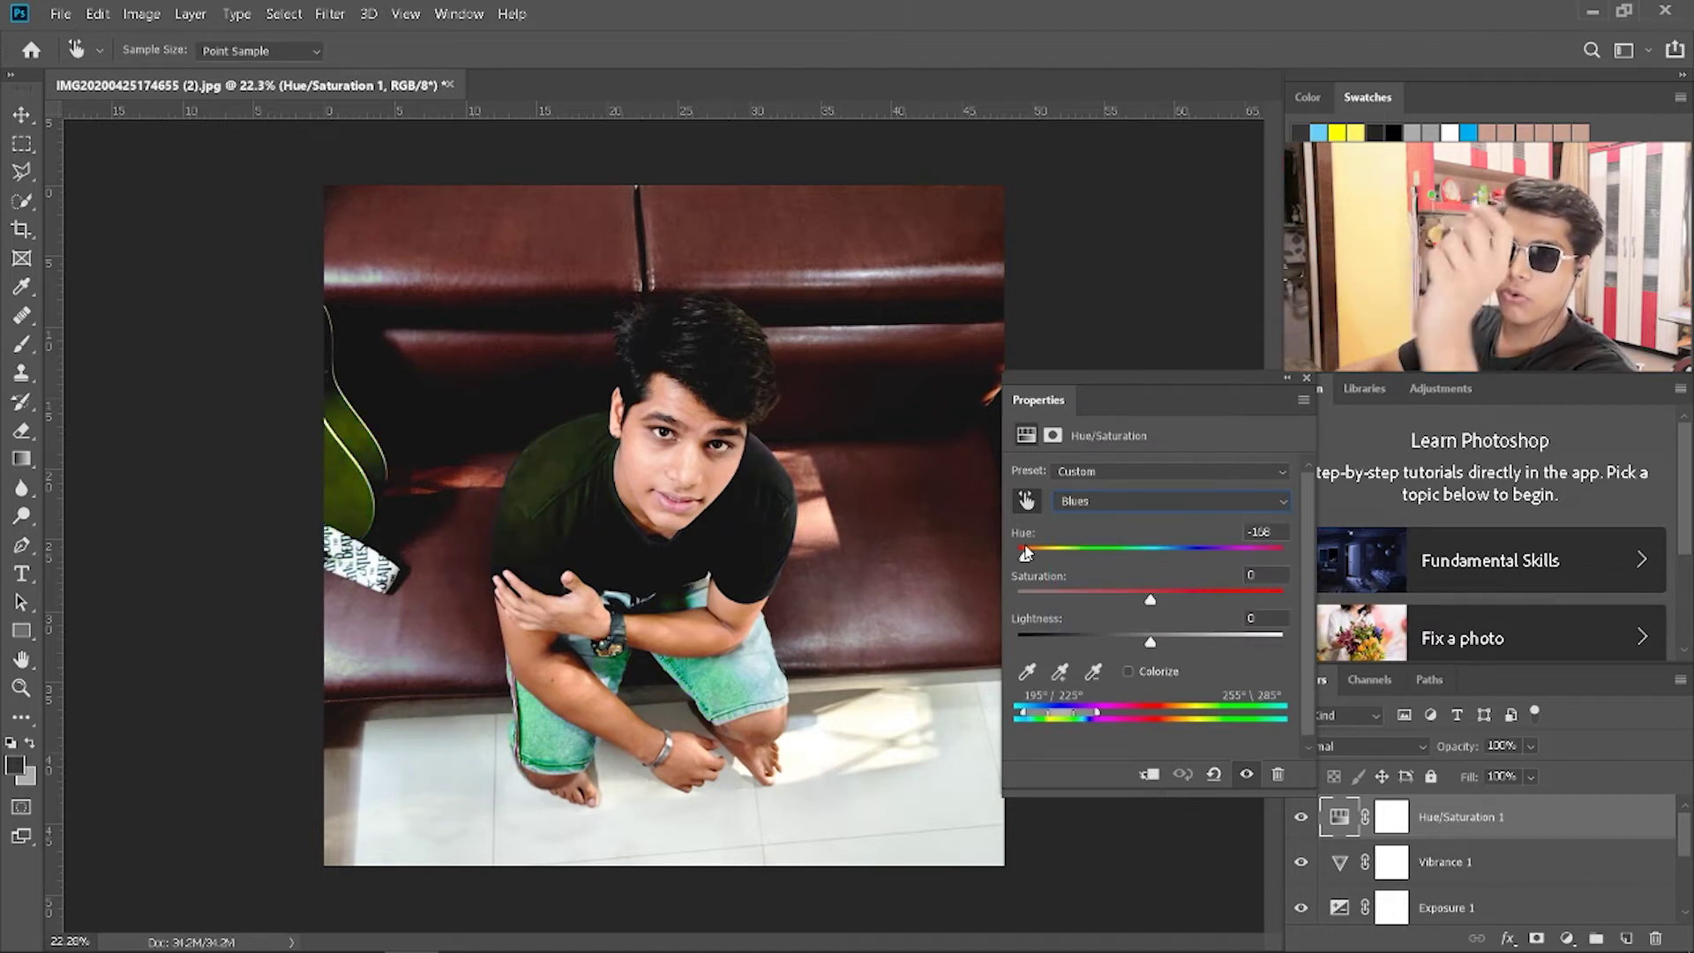
pyautogui.moveTo(1026, 553)
pyautogui.mouseDown()
pyautogui.moveTo(1229, 566)
pyautogui.moveTo(1127, 582)
pyautogui.moveTo(1183, 583)
pyautogui.moveTo(1107, 574)
pyautogui.moveTo(1122, 575)
pyautogui.mouseUp()
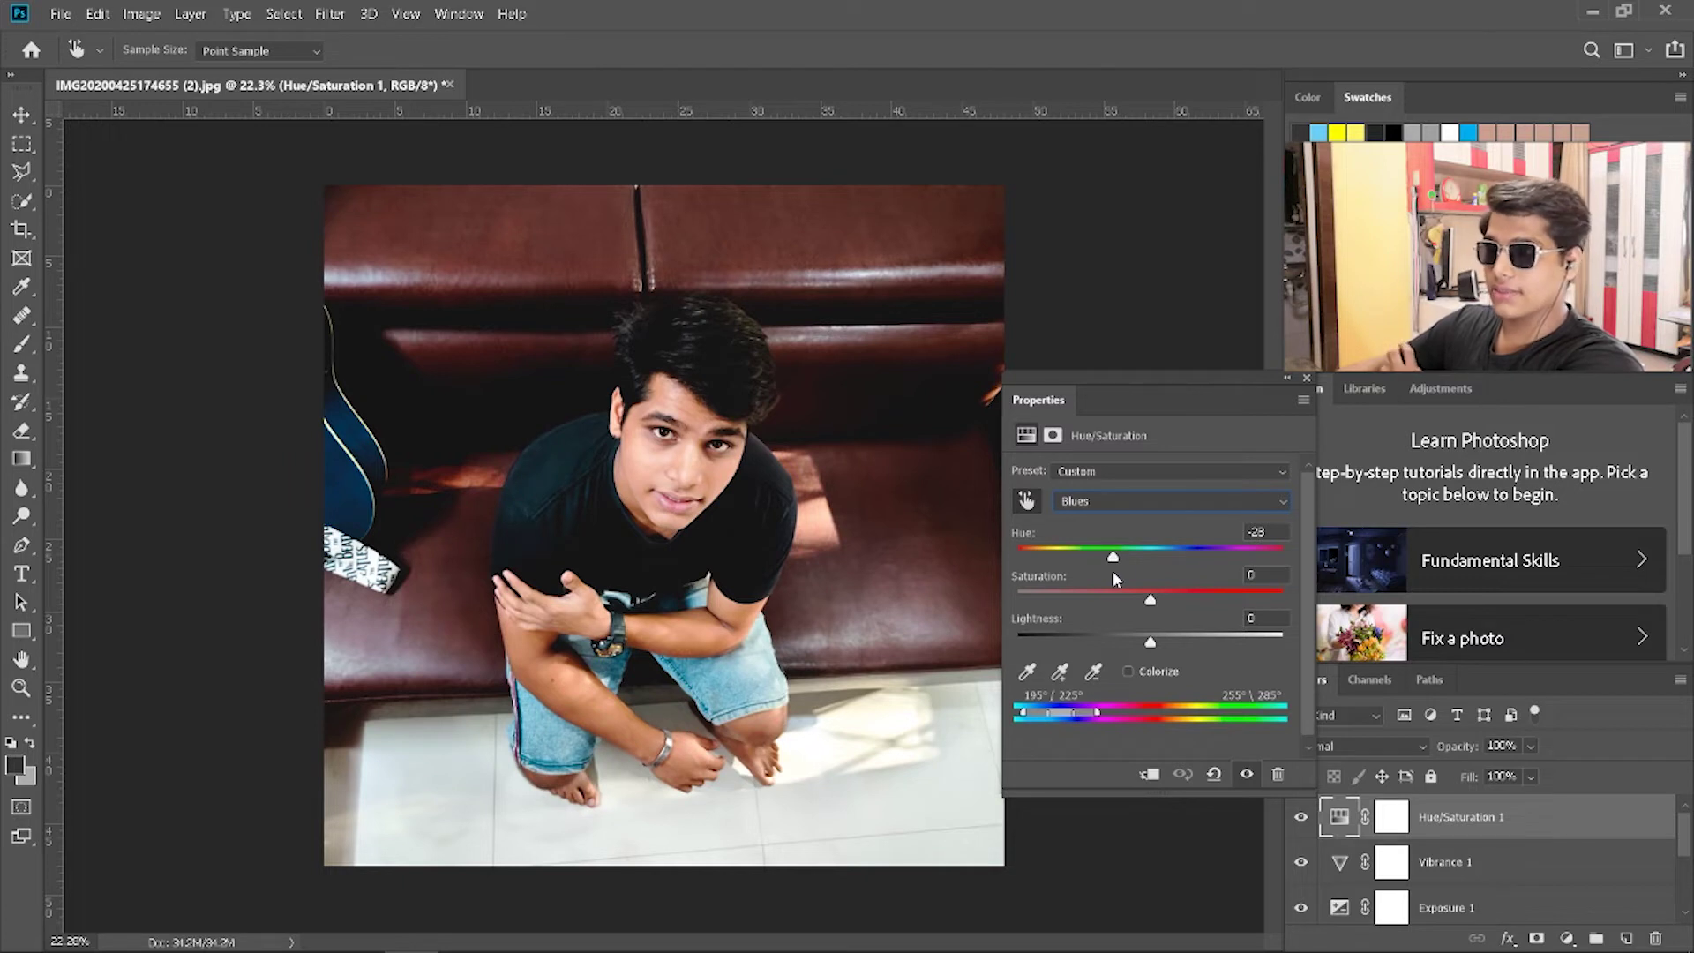
pyautogui.moveTo(1112, 570)
pyautogui.mouseDown()
pyautogui.moveTo(1170, 570)
pyautogui.moveTo(1151, 570)
pyautogui.mouseUp()
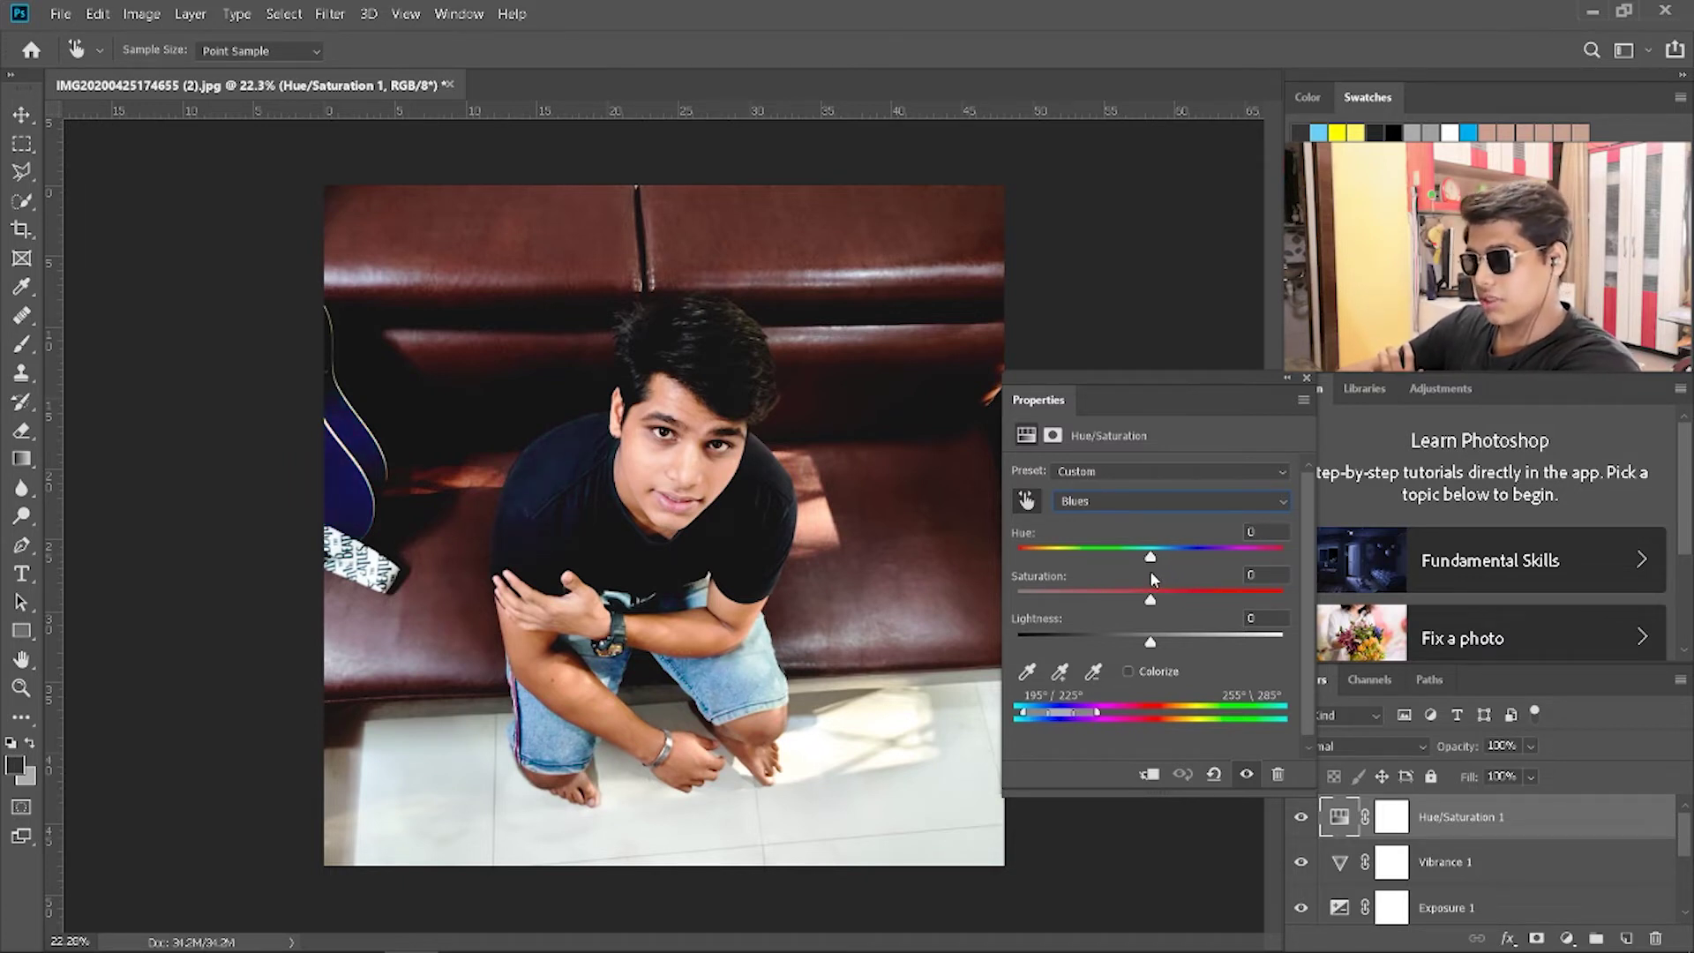
pyautogui.click(1154, 500)
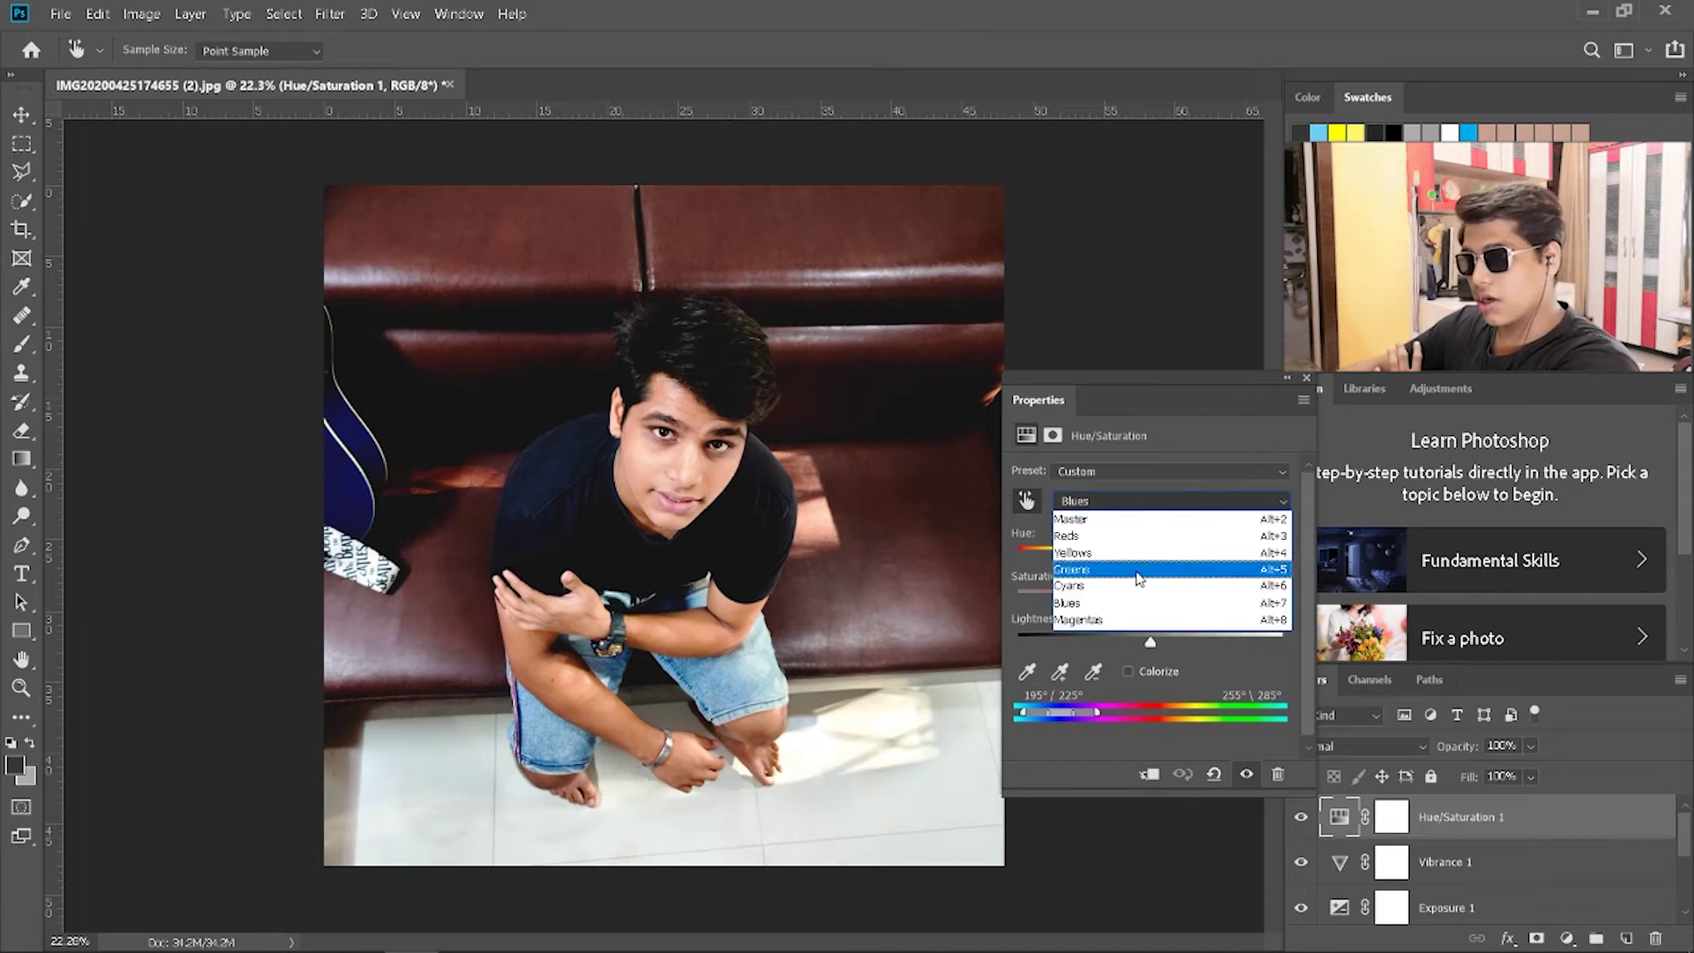
pyautogui.click(1085, 585)
pyautogui.moveTo(1151, 558)
pyautogui.mouseDown()
pyautogui.moveTo(1079, 558)
pyautogui.moveTo(1183, 609)
pyautogui.moveTo(1173, 647)
pyautogui.mouseUp()
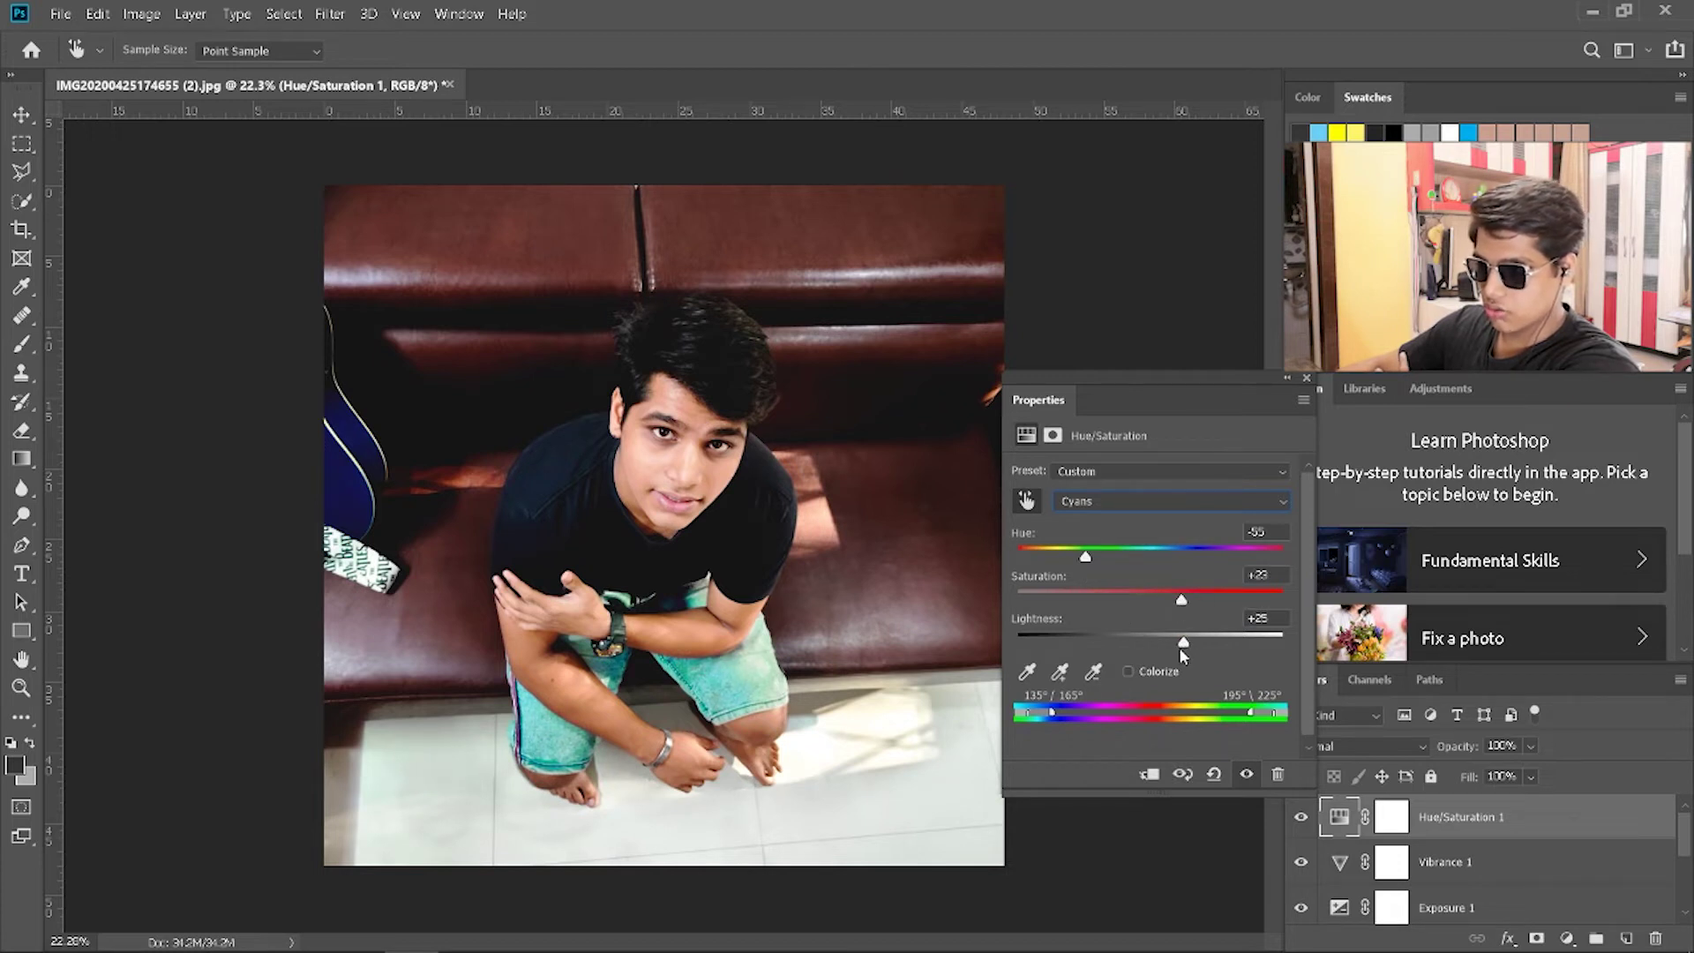
# Step: Set the Blues range to hue -5, saturation +33, lightness -25
pyautogui.click(1177, 515)
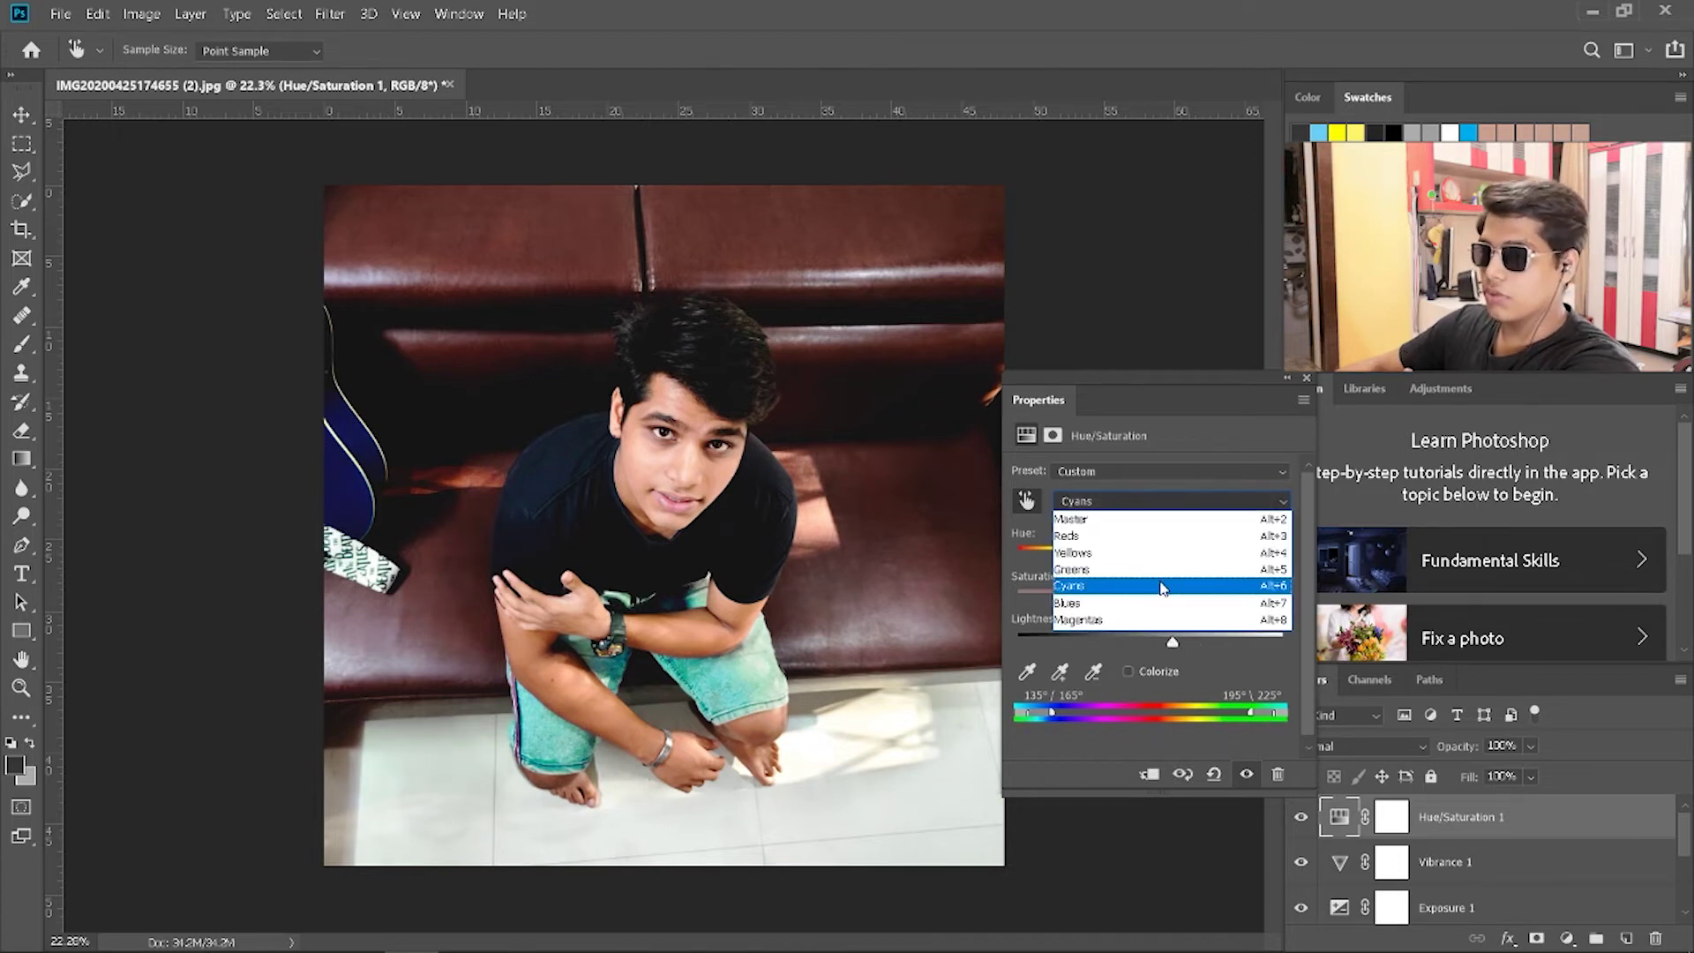
pyautogui.click(1163, 602)
pyautogui.moveTo(1151, 557)
pyautogui.mouseDown()
pyautogui.moveTo(1135, 561)
pyautogui.moveTo(1157, 563)
pyautogui.mouseUp()
pyautogui.moveTo(1151, 643)
pyautogui.mouseDown()
pyautogui.moveTo(1189, 644)
pyautogui.moveTo(1110, 639)
pyautogui.mouseUp()
pyautogui.moveTo(1203, 600); pyautogui.dragTo(1144, 561)
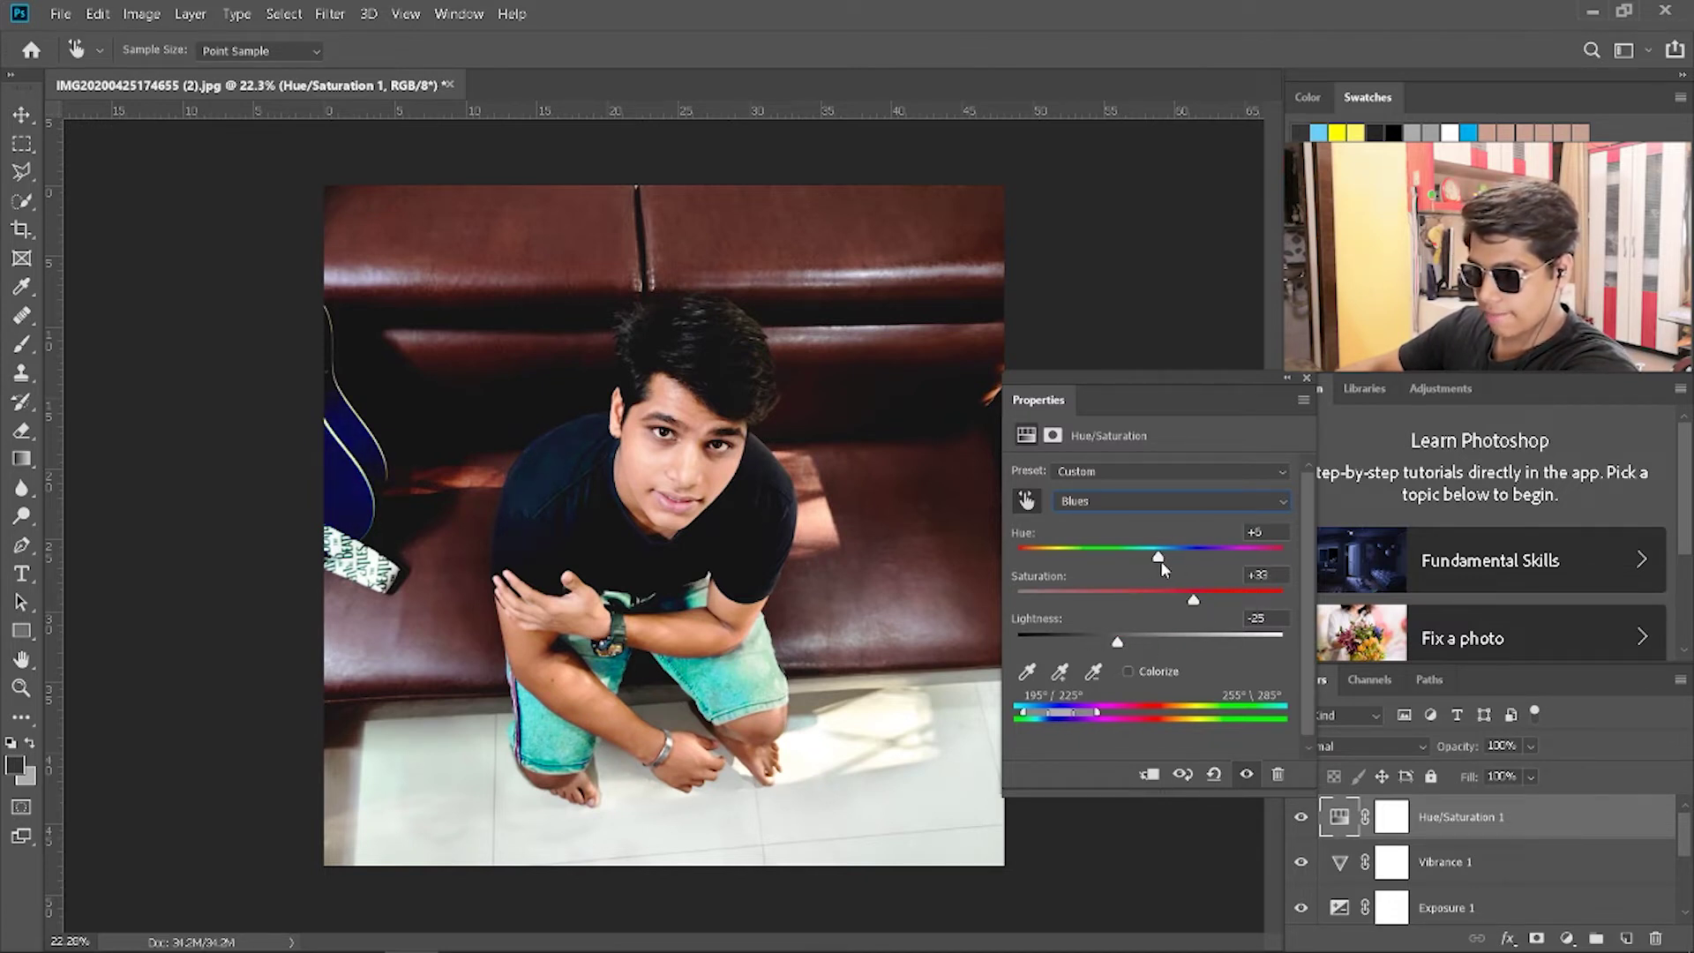
# Step: Lower the Brightness/Contrast 1 layer's brightness slightly
pyautogui.click(1305, 381)
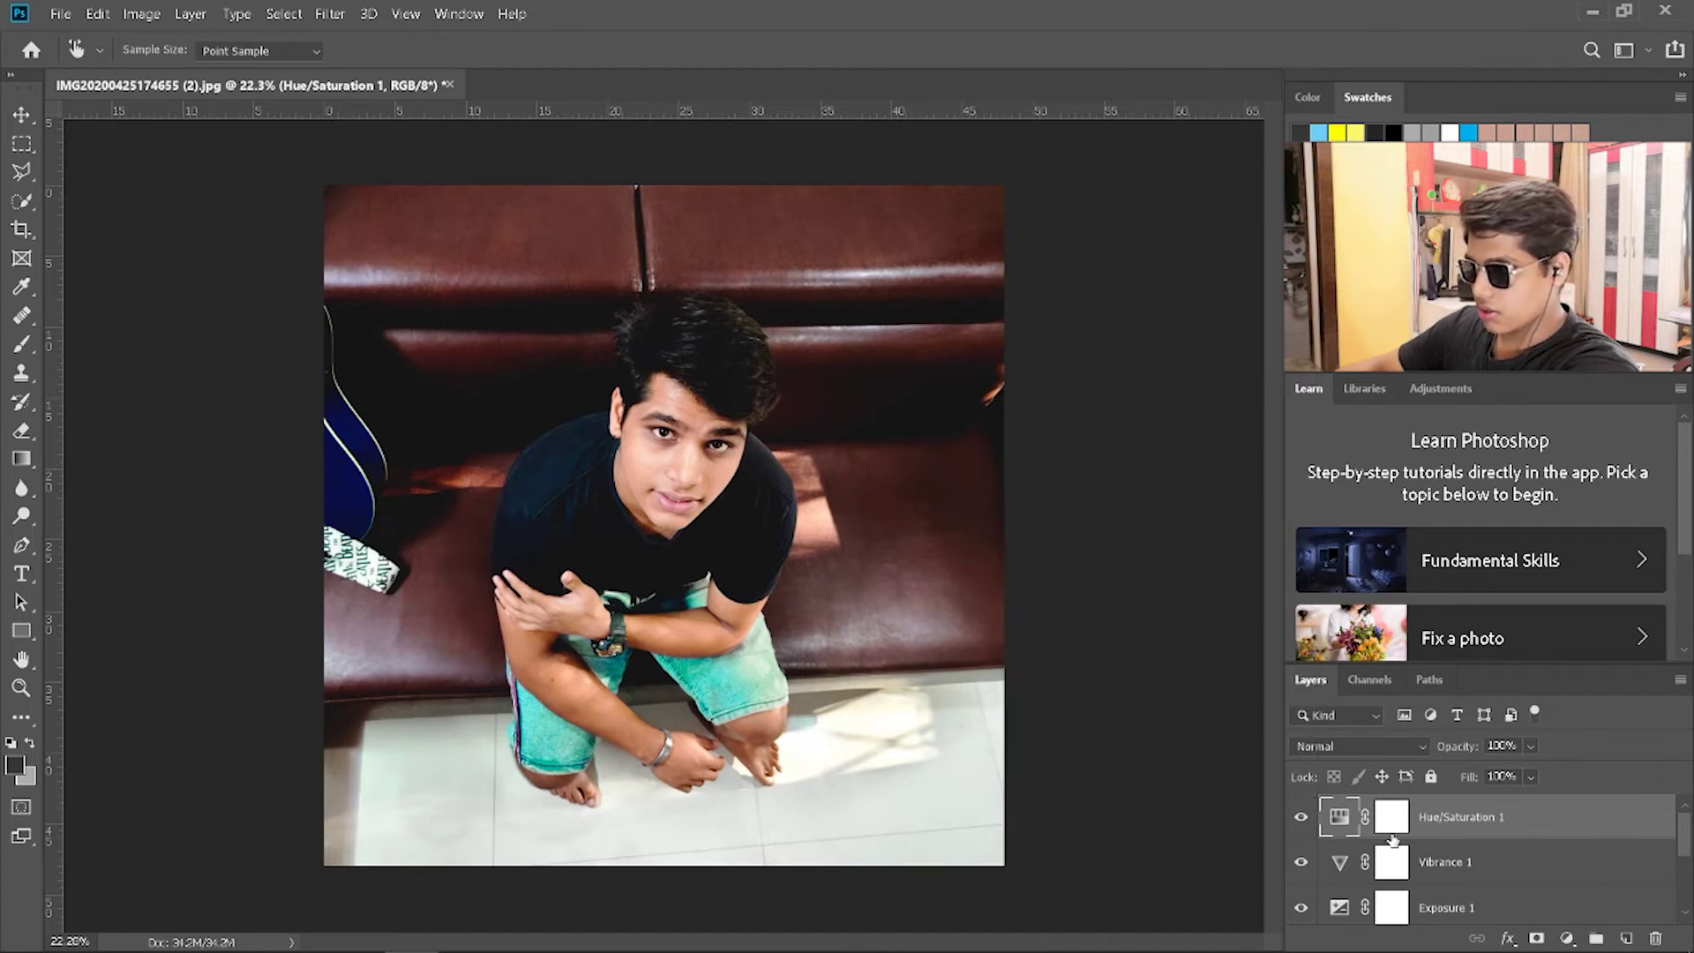
pyautogui.scroll(-1, 1500, 855)
pyautogui.scroll(-1, 1500, 854)
pyautogui.scroll(-1, 1500, 854)
pyautogui.press('j')
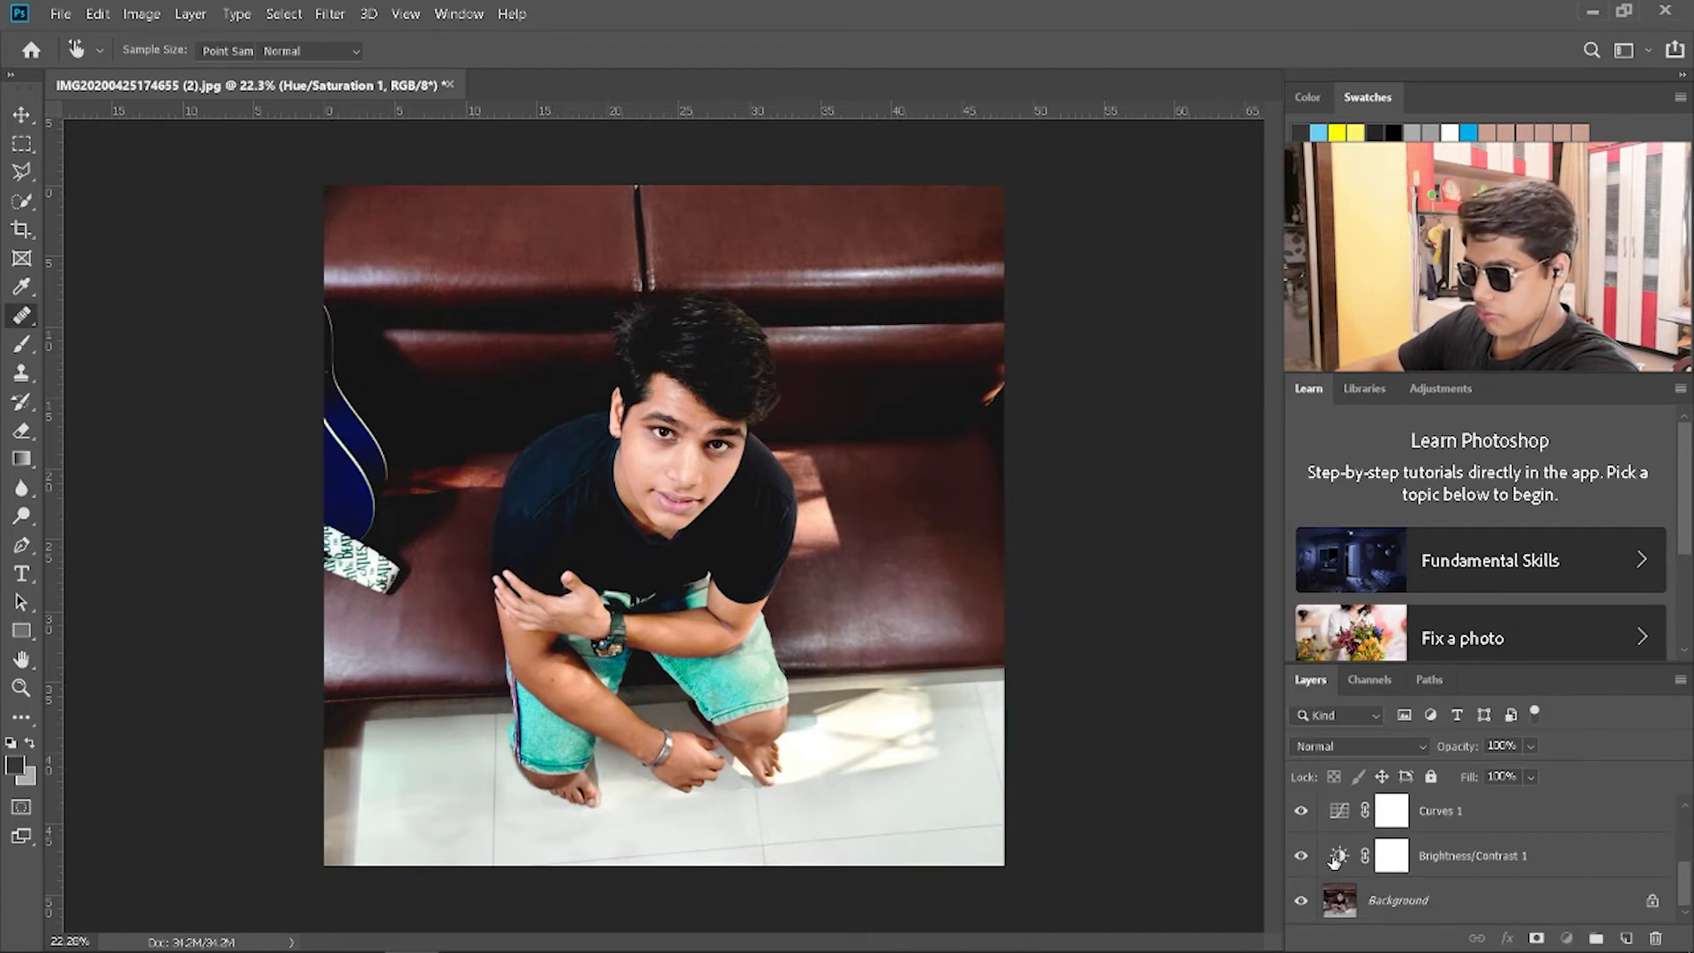
pyautogui.doubleClick(1340, 855)
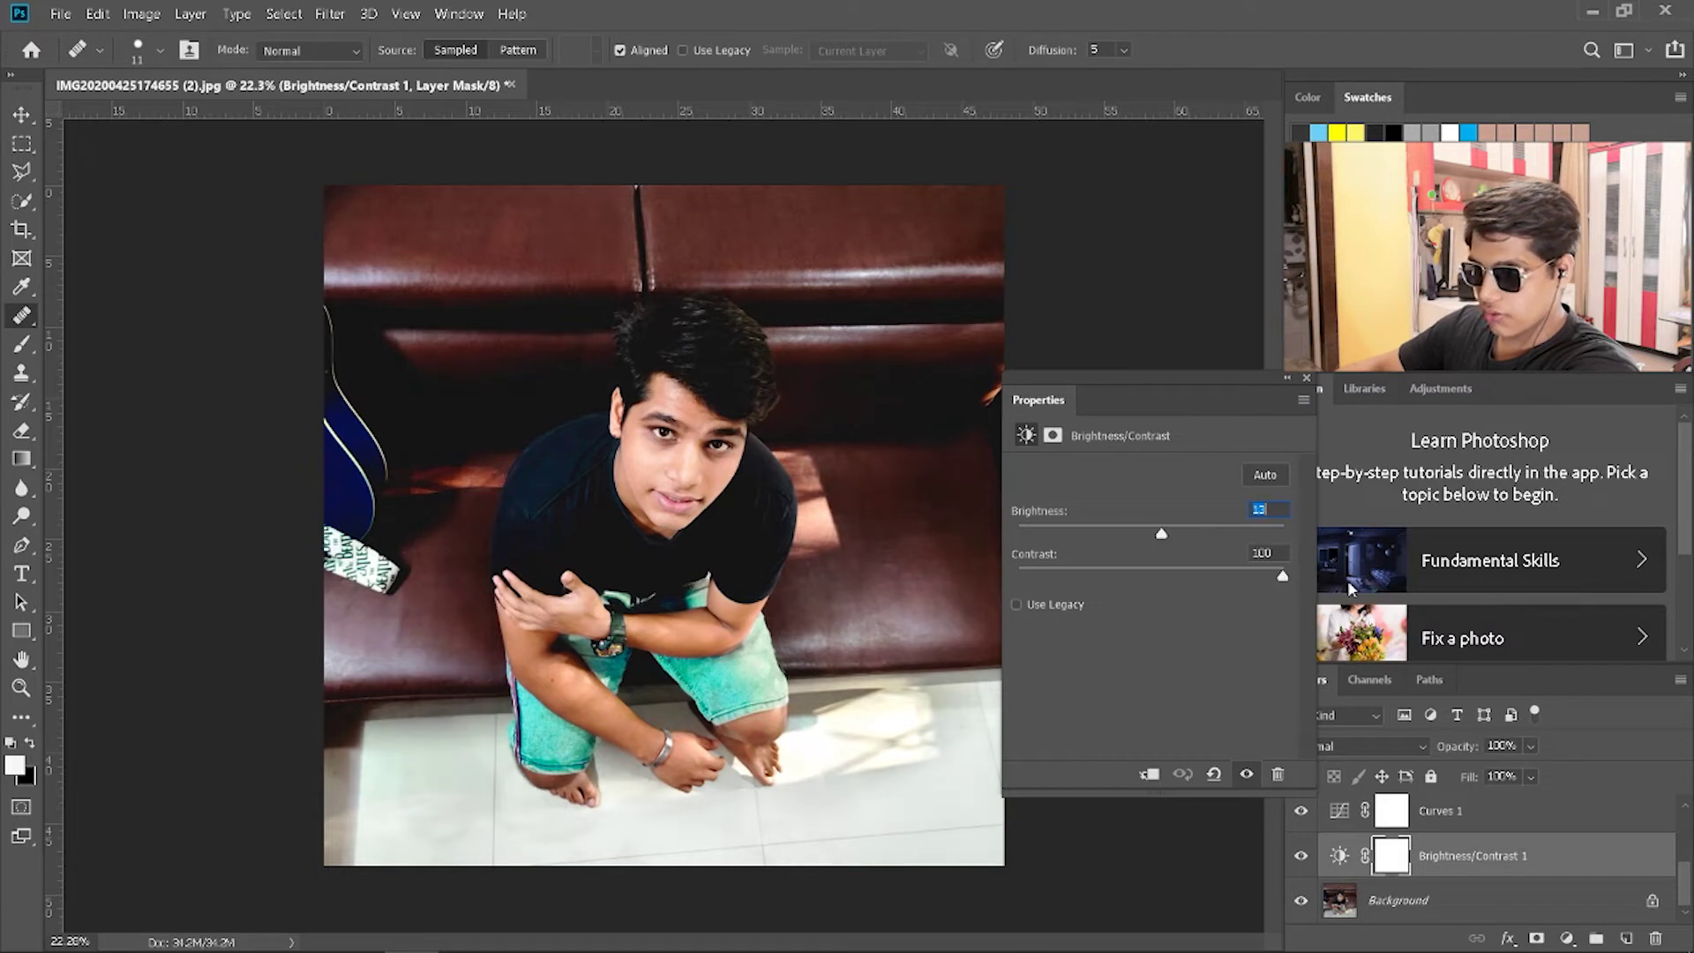
pyautogui.moveTo(1161, 535); pyautogui.dragTo(1160, 540)
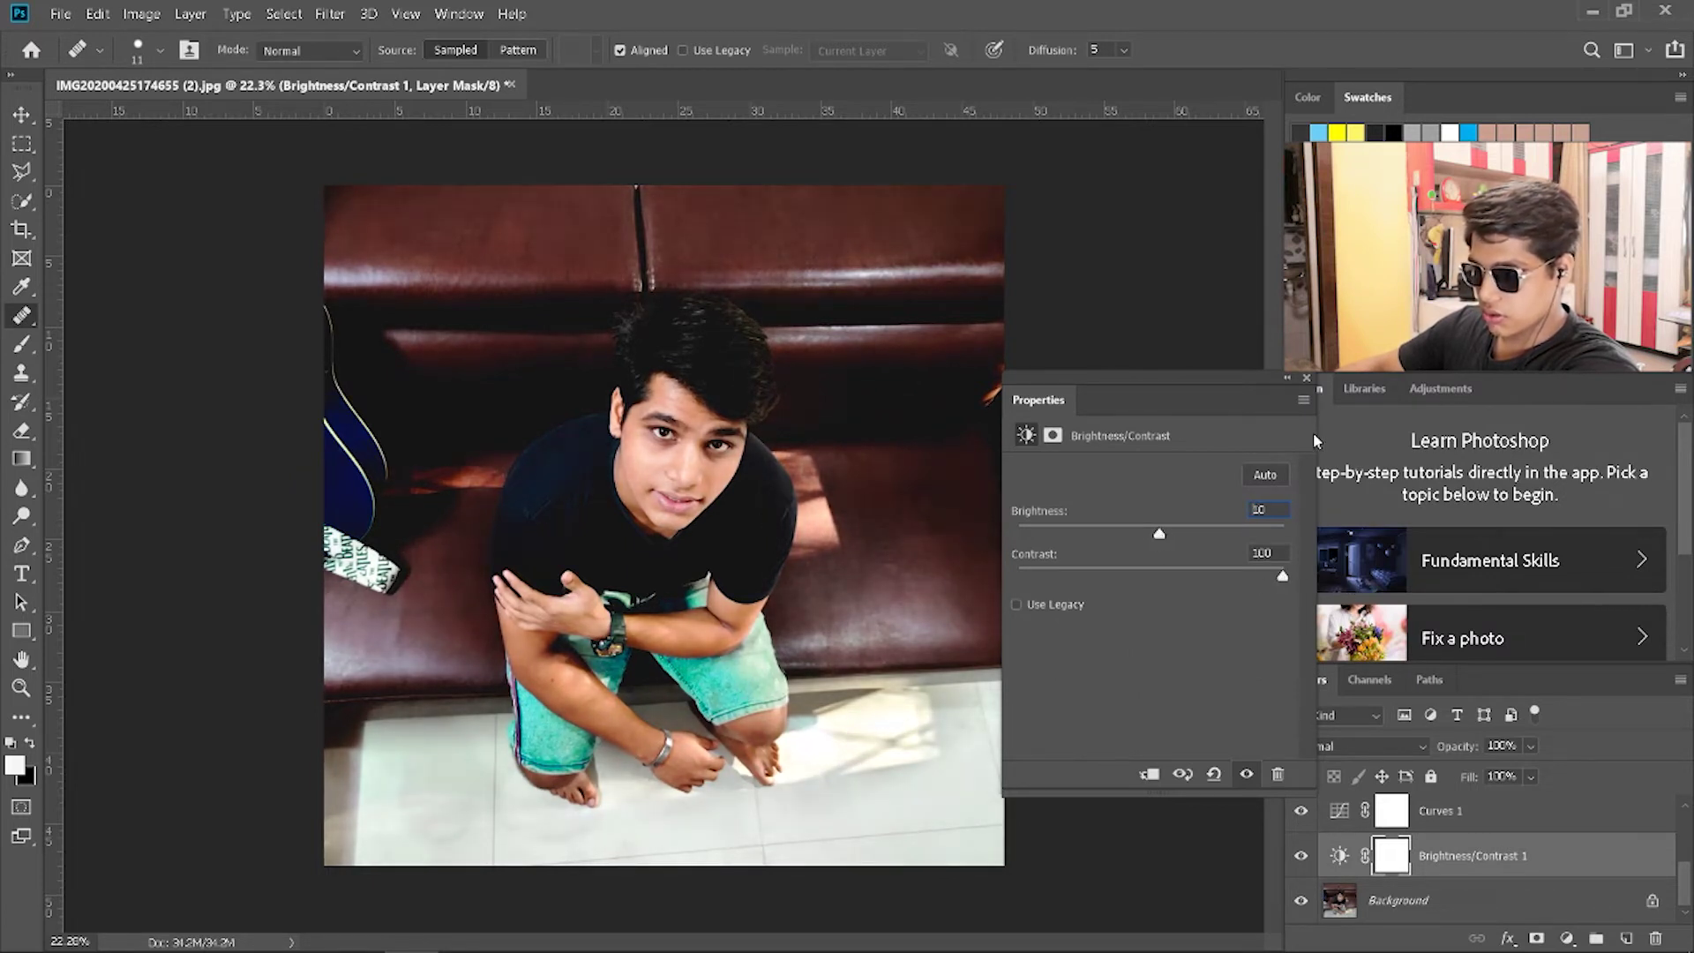
pyautogui.click(1306, 379)
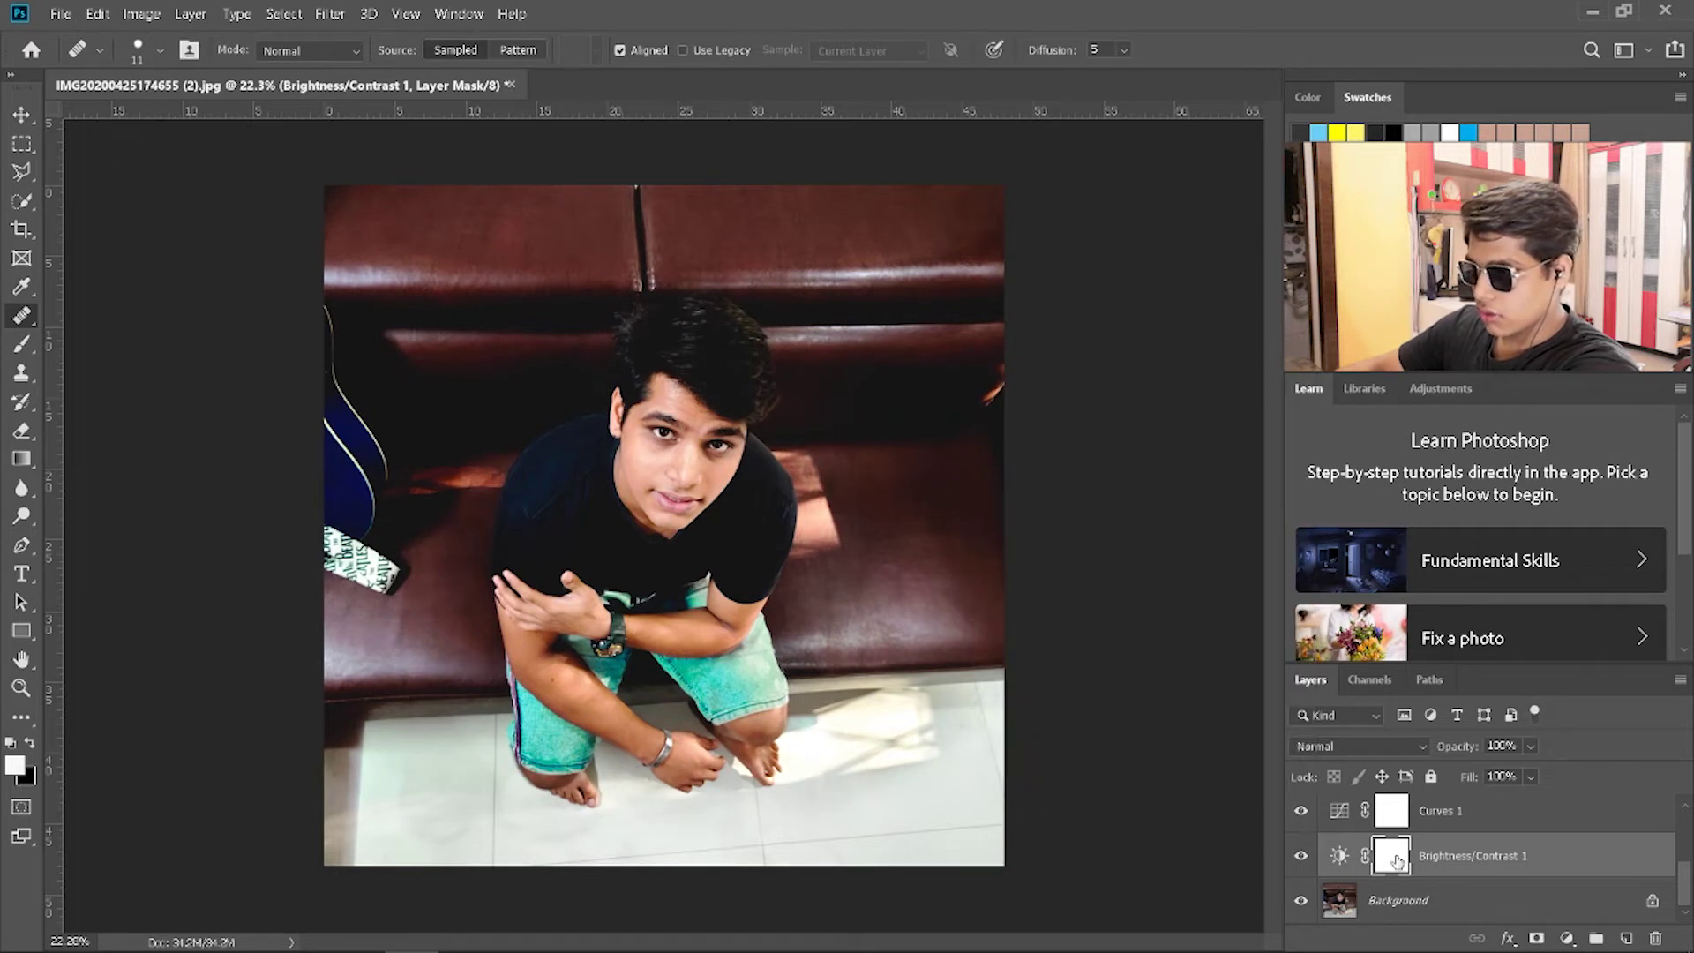
# Step: Adjust Curves 1's black point, white point and midtone point for an S-curve contrast boost
pyautogui.scroll(1, 1336, 860)
pyautogui.doubleClick(1336, 860)
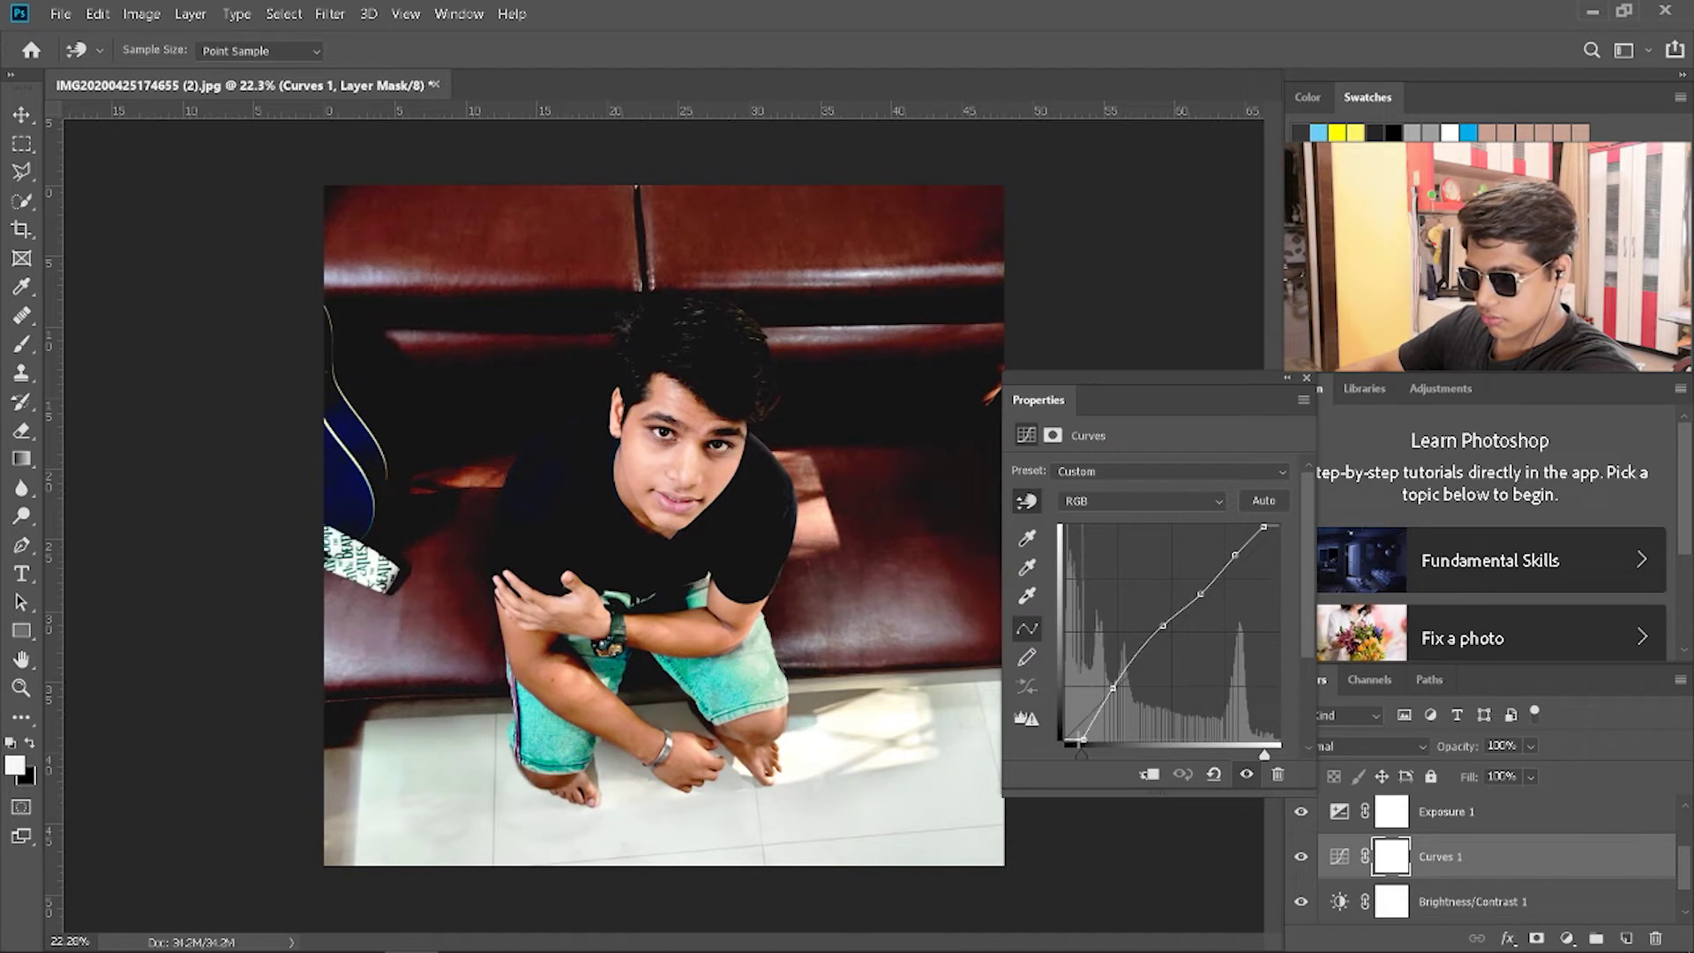
pyautogui.moveTo(1088, 739); pyautogui.dragTo(1077, 739)
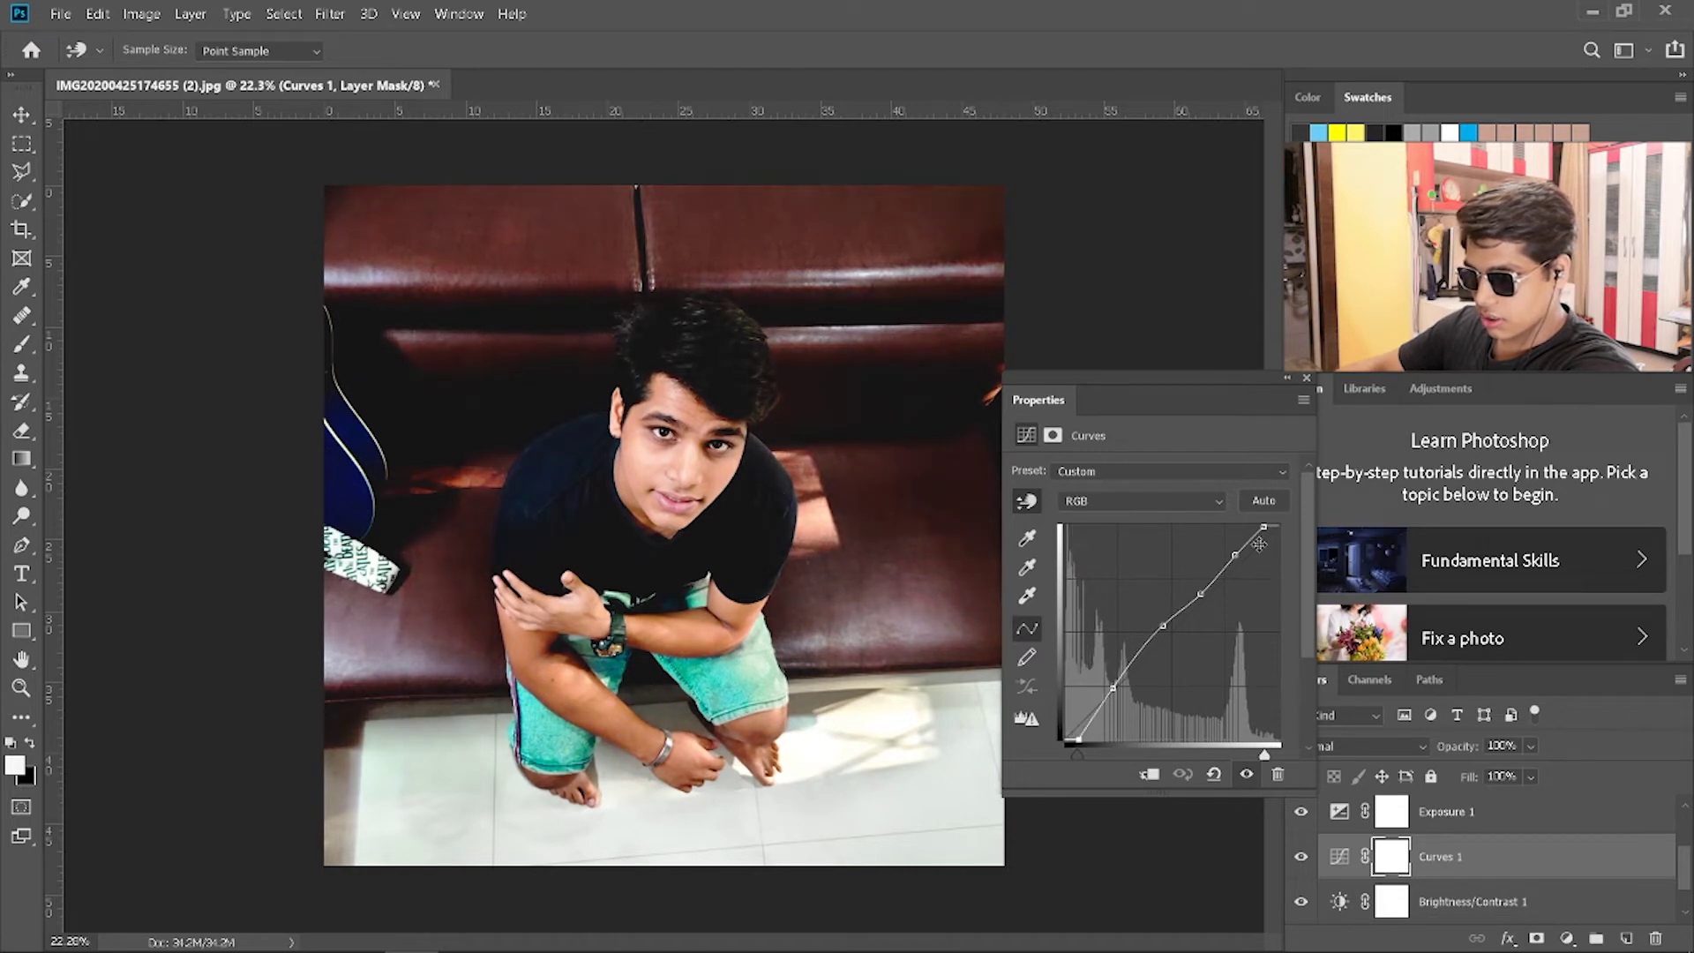
pyautogui.moveTo(1257, 527)
pyautogui.mouseDown()
pyautogui.moveTo(1281, 545)
pyautogui.moveTo(1306, 500)
pyautogui.mouseUp()
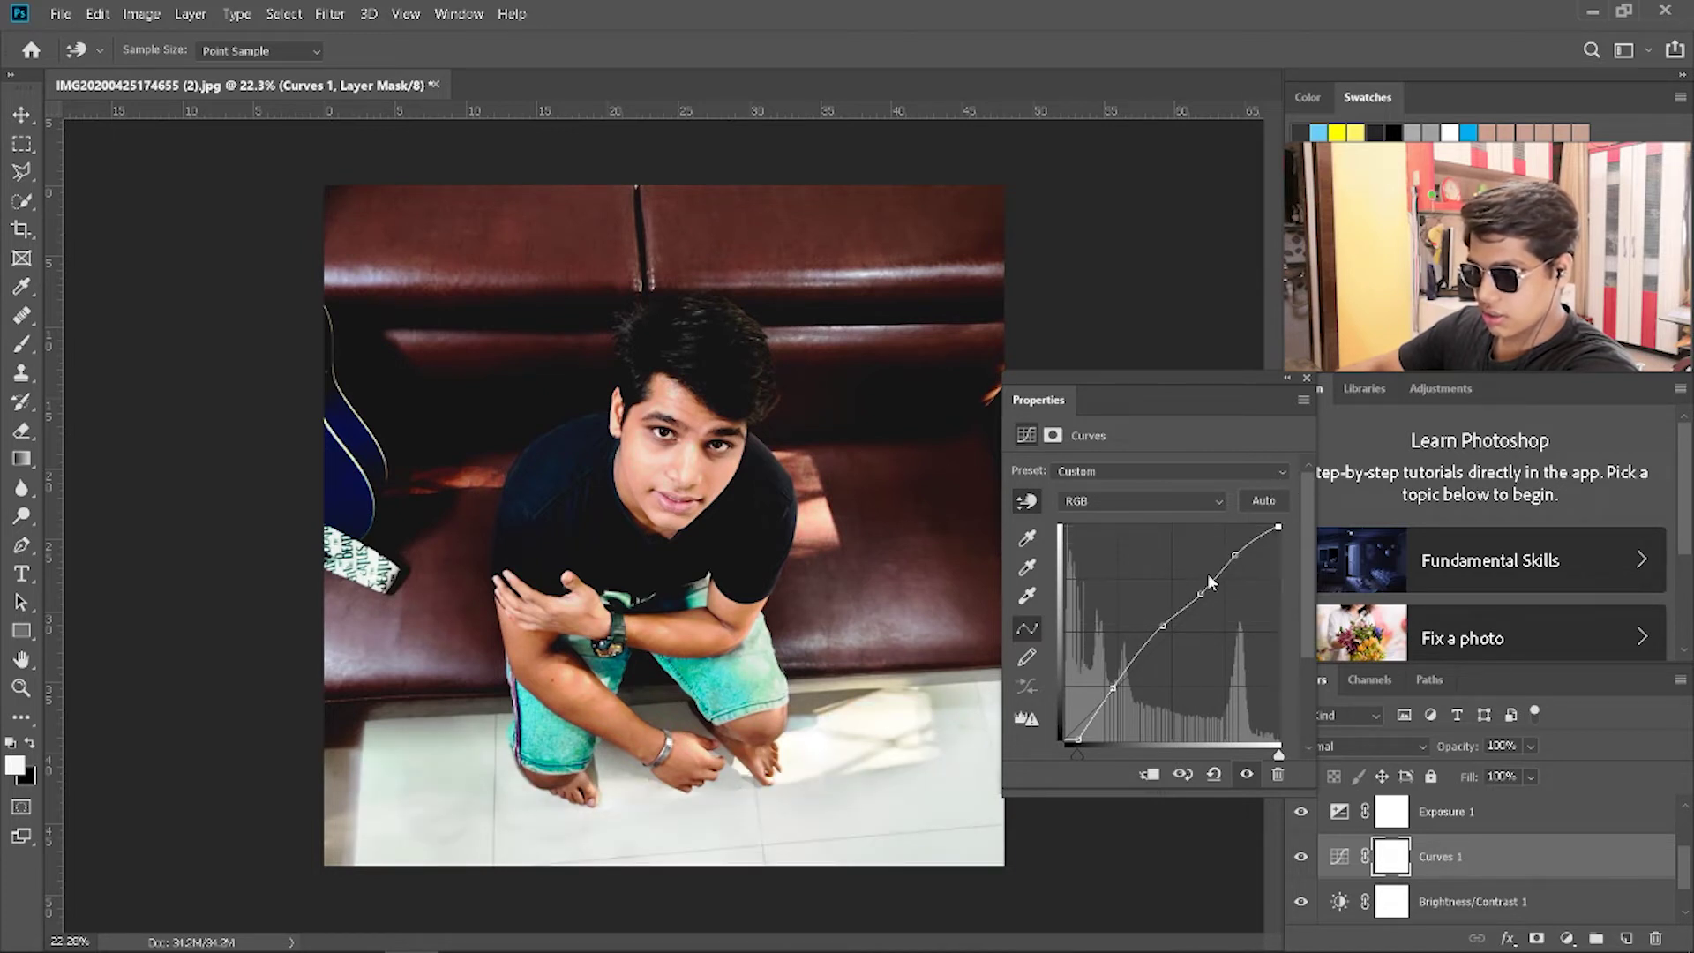
pyautogui.moveTo(1159, 625)
pyautogui.mouseDown()
pyautogui.moveTo(1180, 641)
pyautogui.moveTo(1163, 622)
pyautogui.mouseUp()
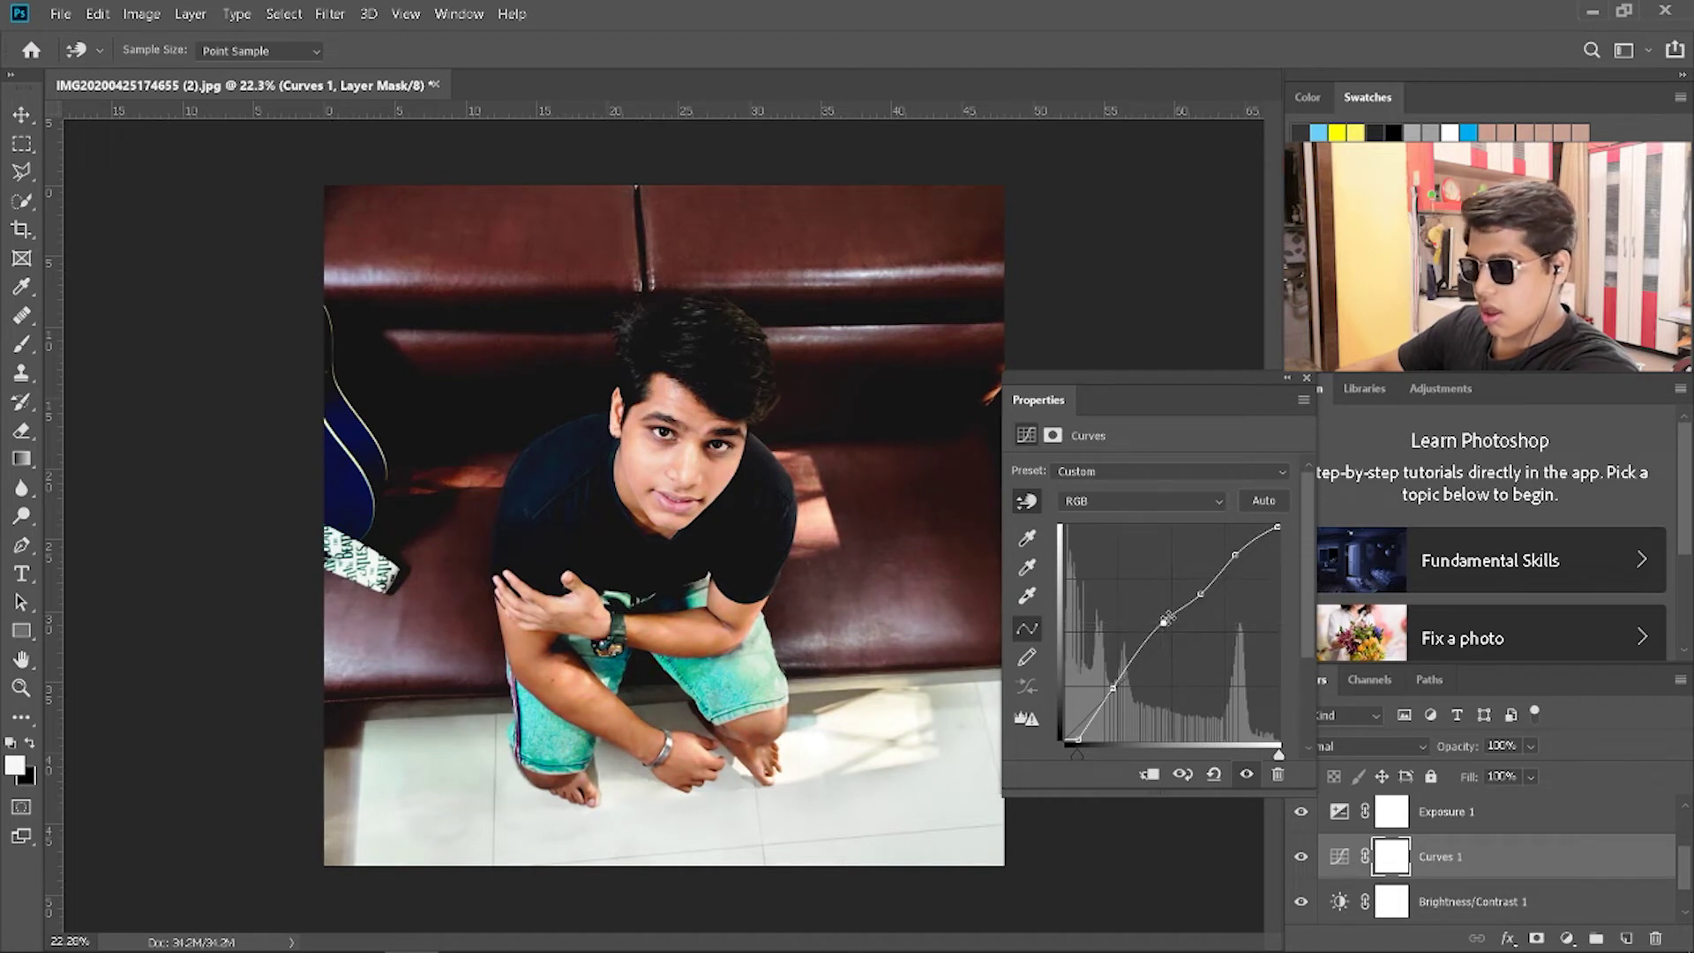
pyautogui.click(1306, 380)
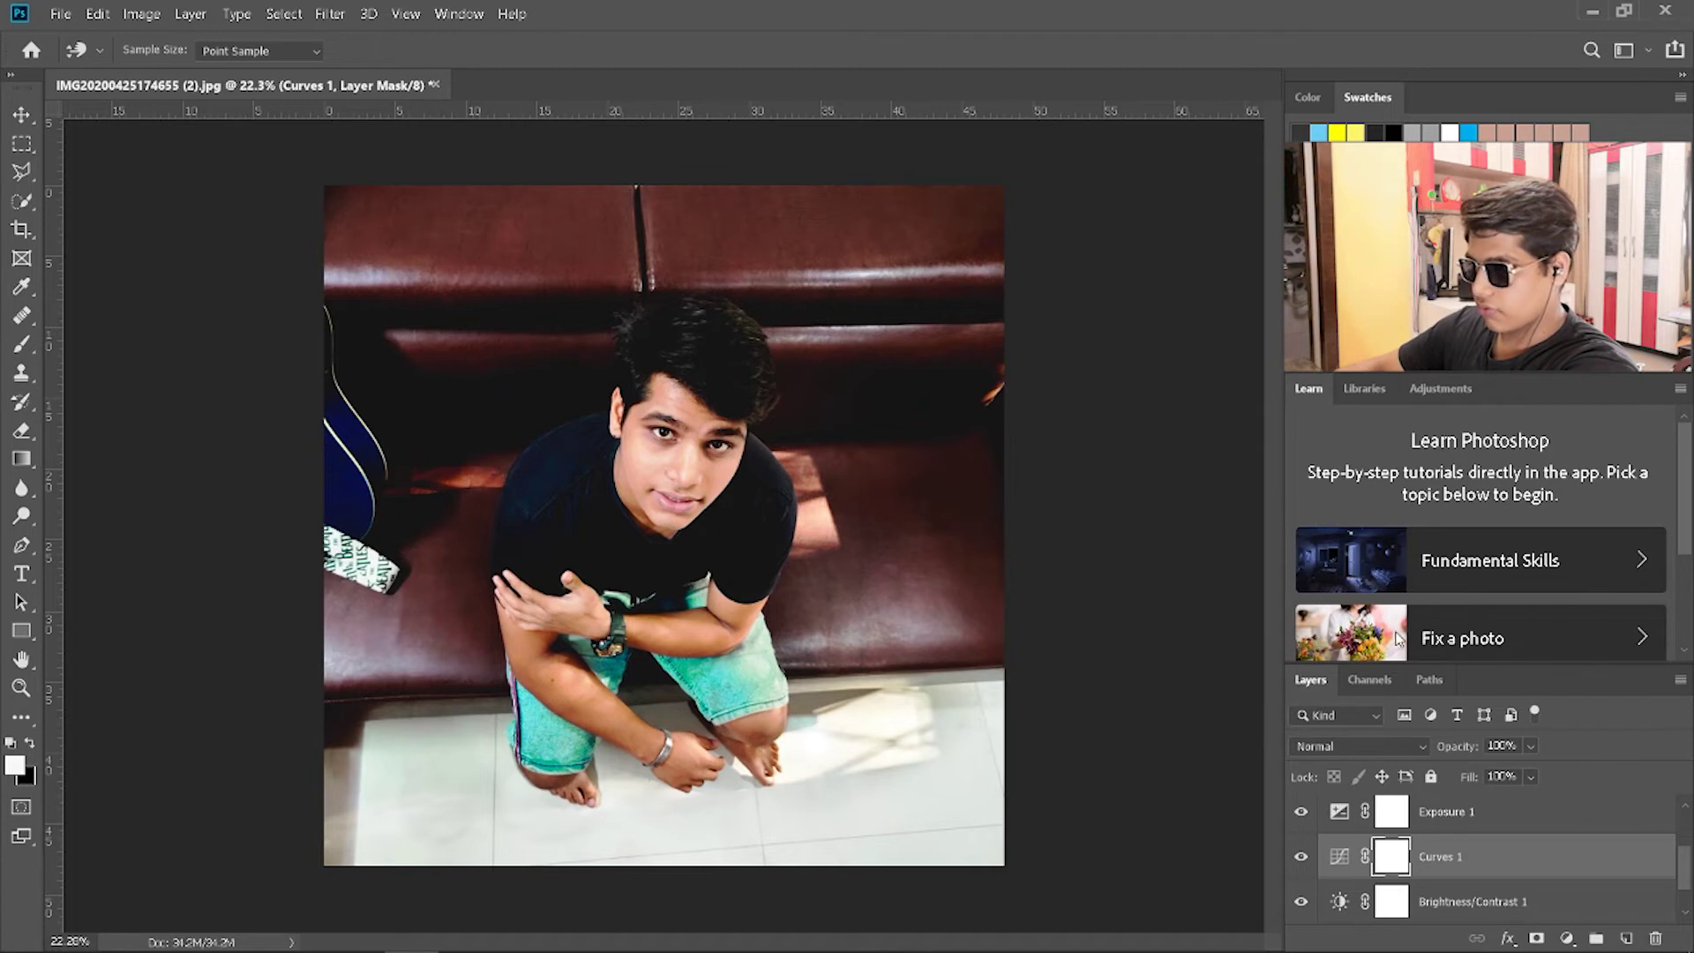
# Step: Retune Exposure 1 to +0.22 exposure with gamma 1.04
pyautogui.click(1339, 812)
pyautogui.press('j')
pyautogui.doubleClick(1340, 812)
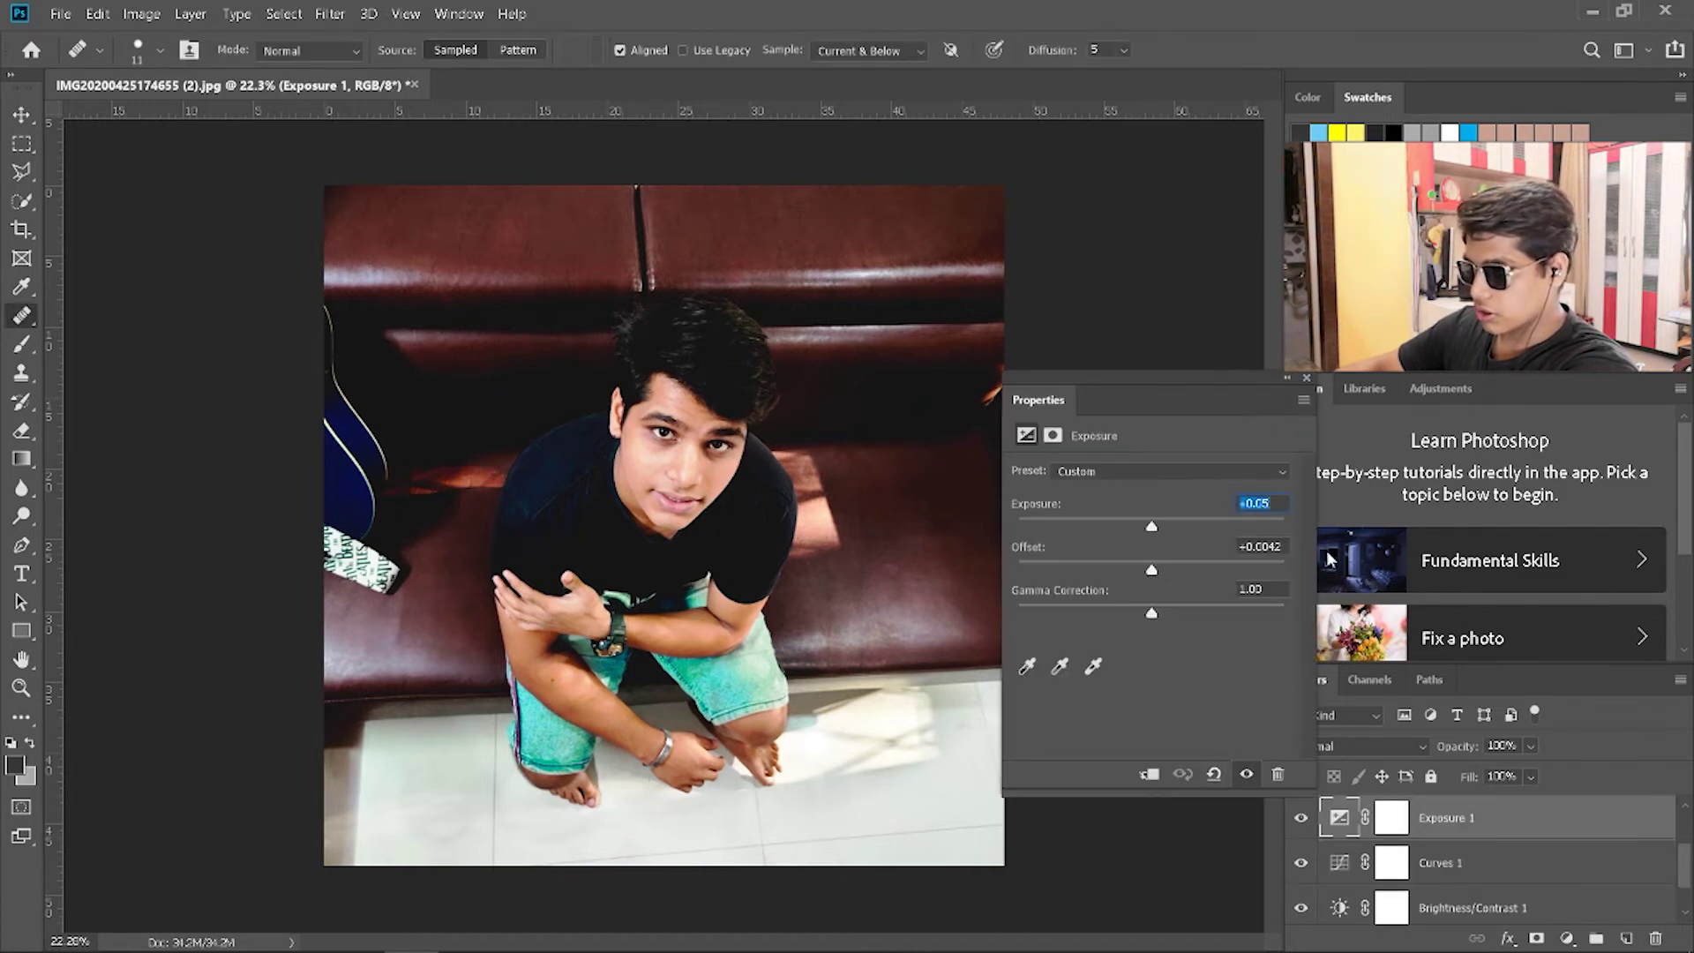
pyautogui.moveTo(1156, 530); pyautogui.dragTo(1147, 530)
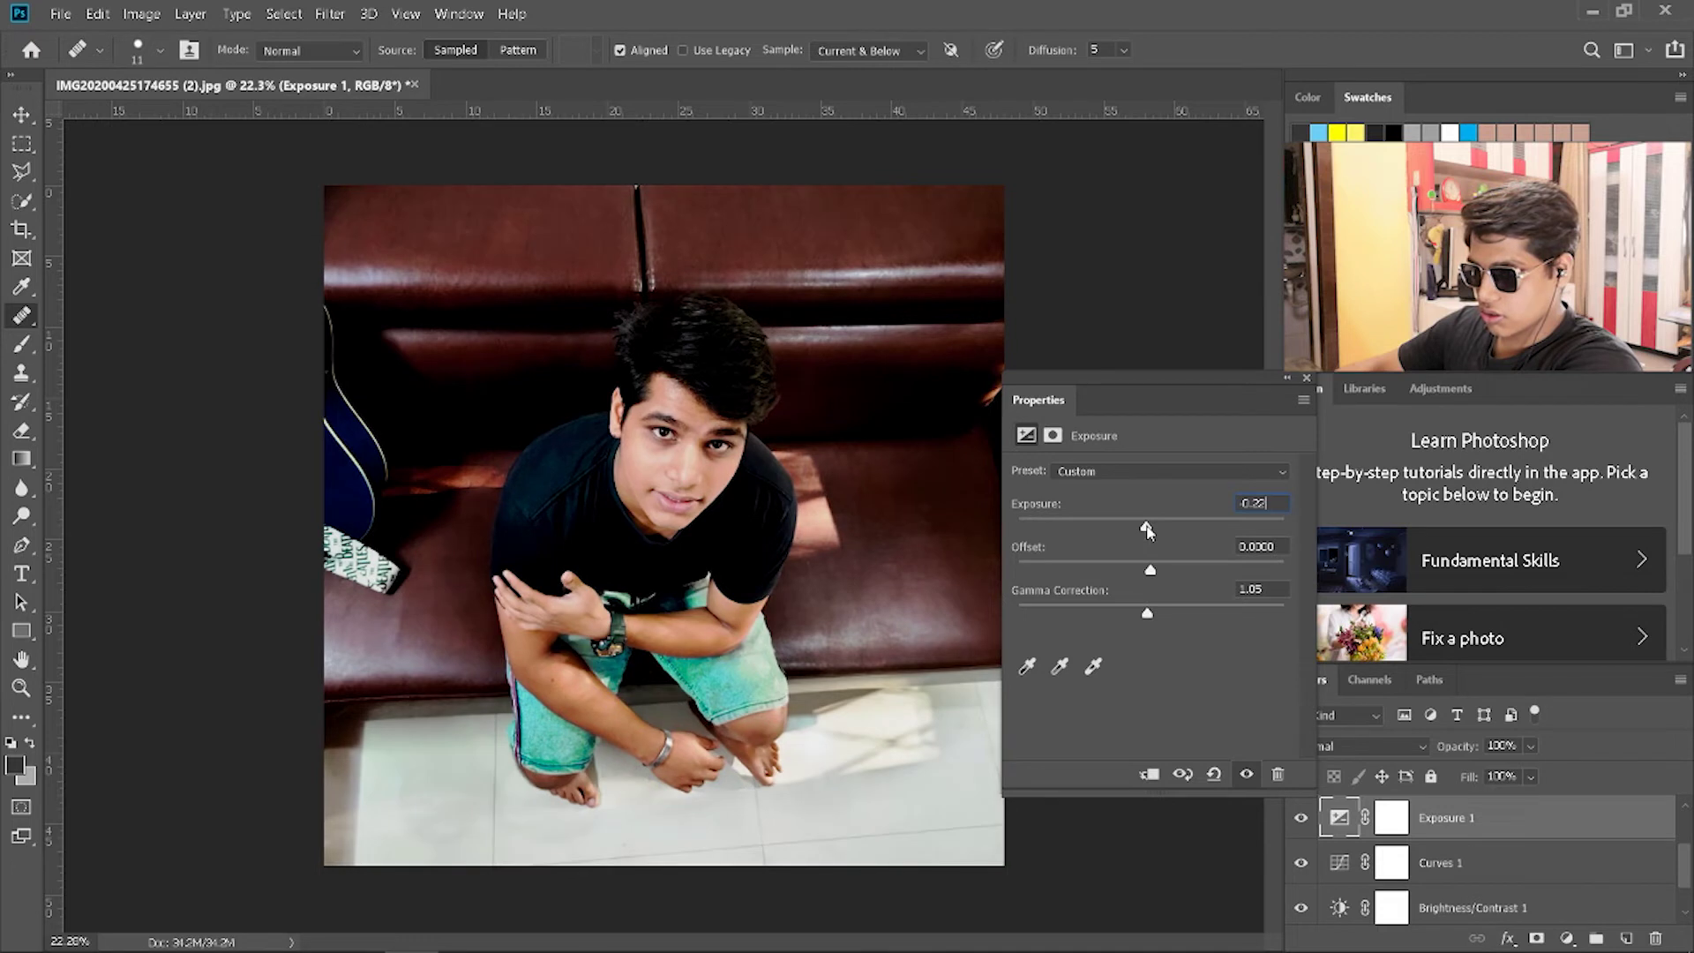
pyautogui.moveTo(1149, 623); pyautogui.dragTo(1161, 626)
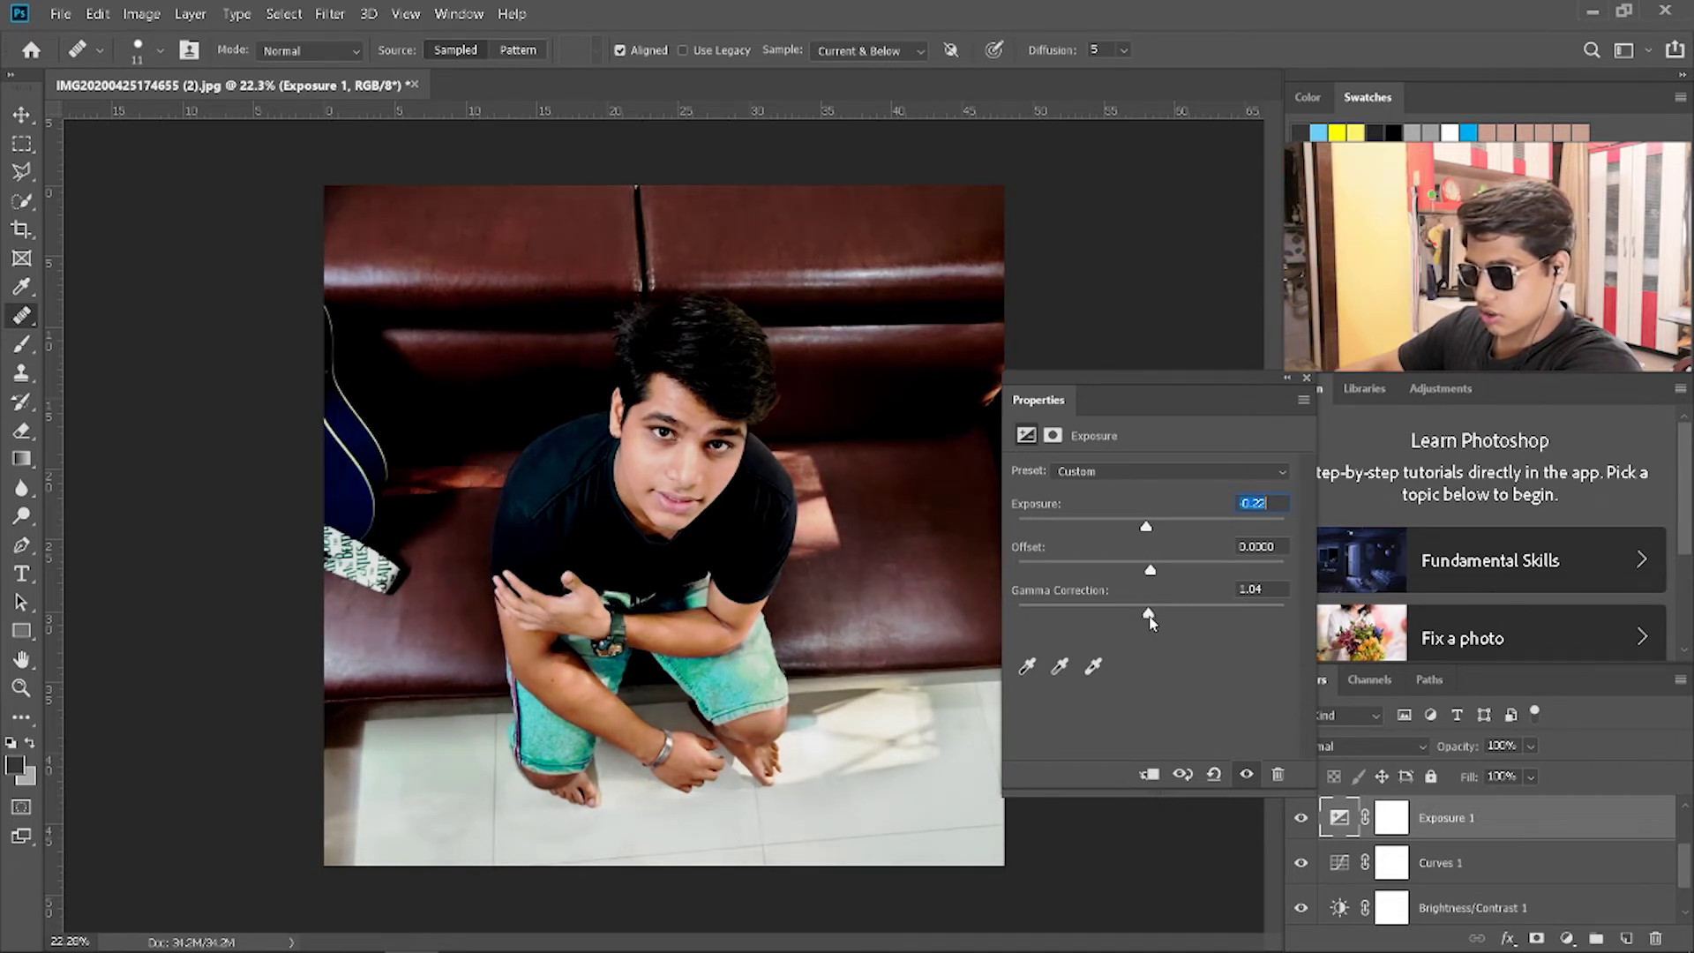
pyautogui.click(1306, 378)
# Step: Raise the Vibrance 1 layer's vibrance to +25
pyautogui.scroll(2, 1588, 821)
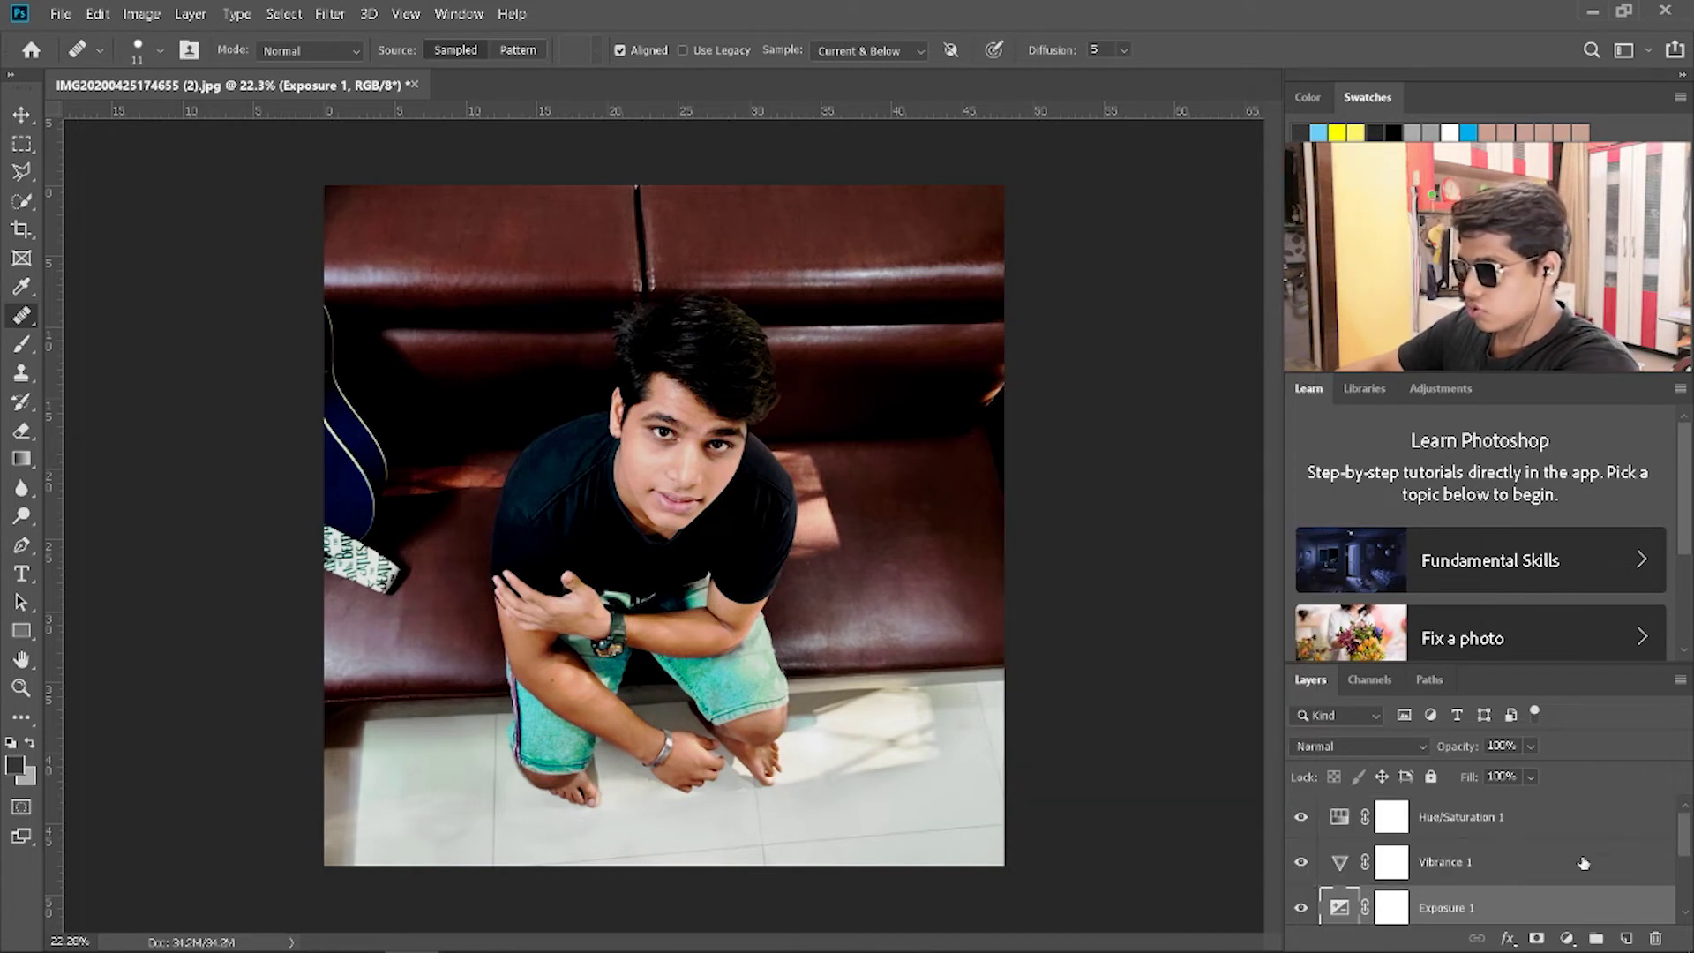
pyautogui.doubleClick(1337, 863)
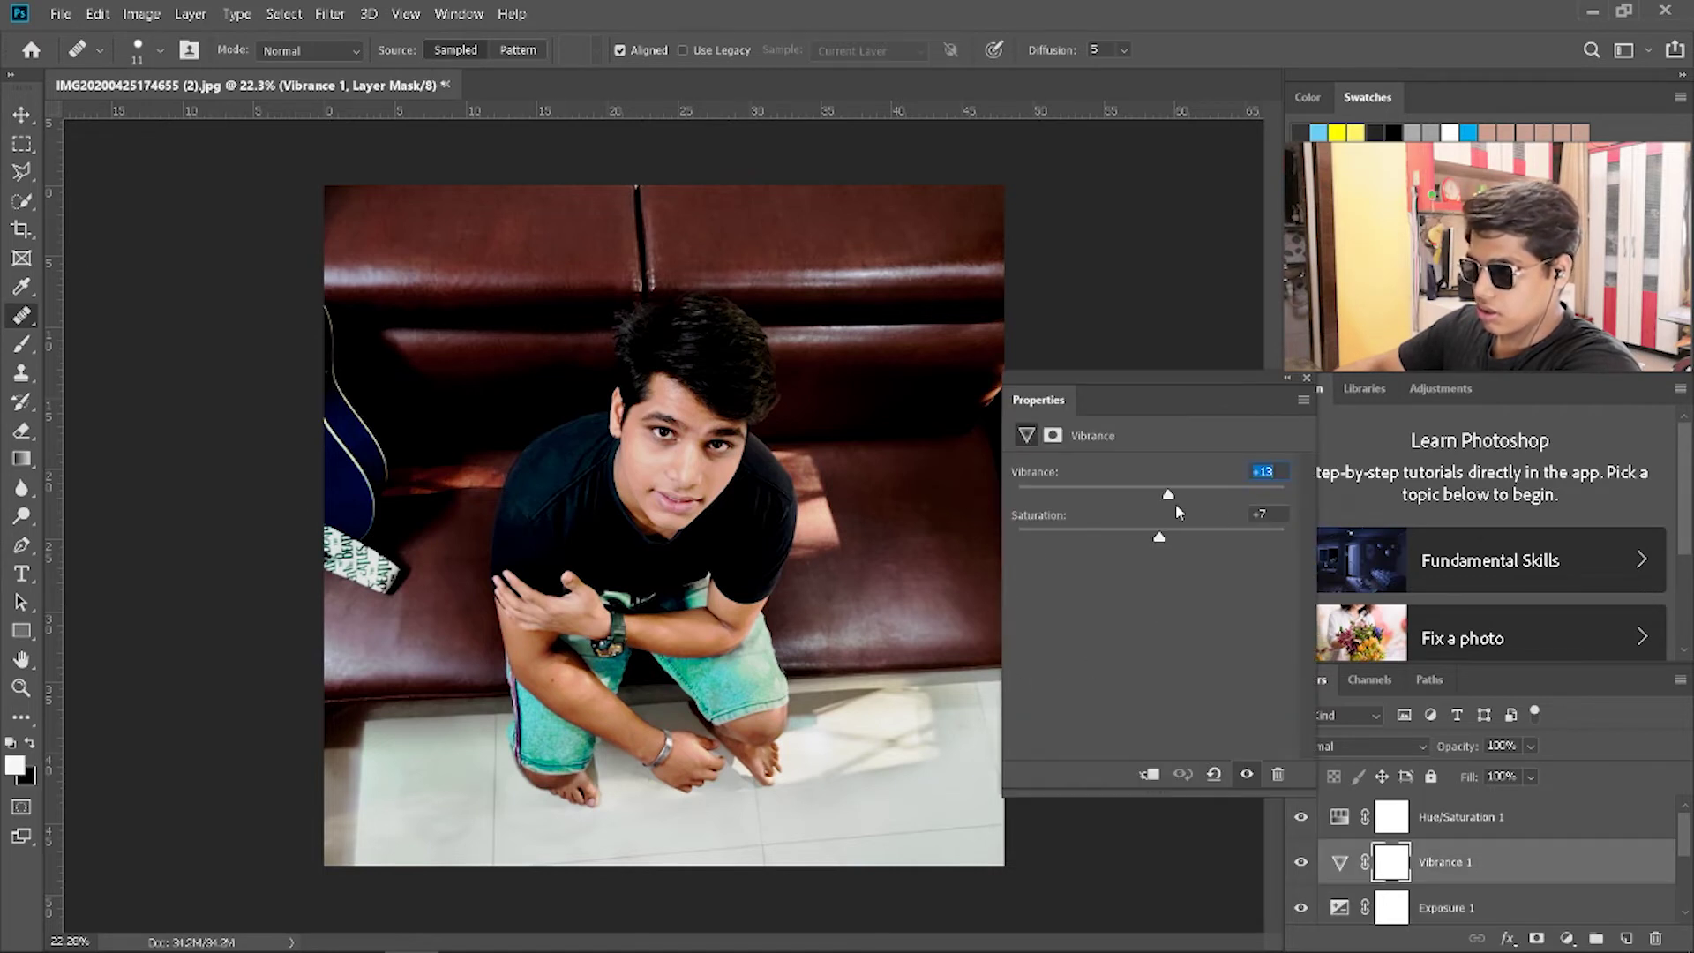
pyautogui.moveTo(1165, 500); pyautogui.dragTo(1201, 504)
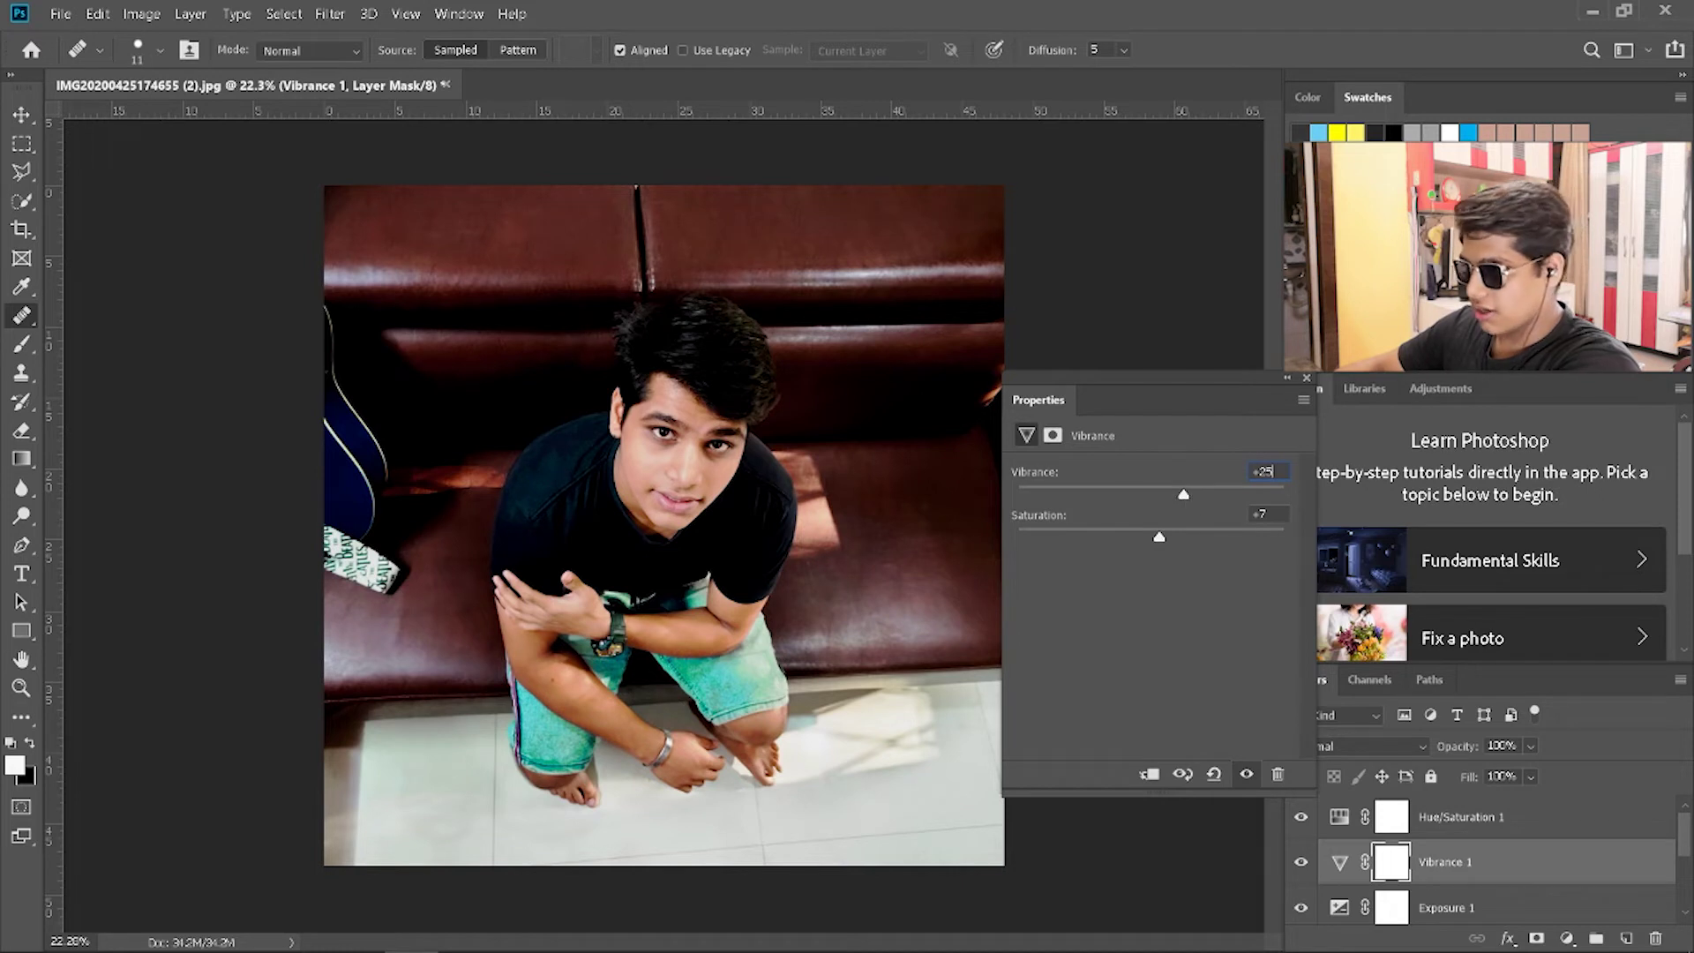
pyautogui.click(1307, 377)
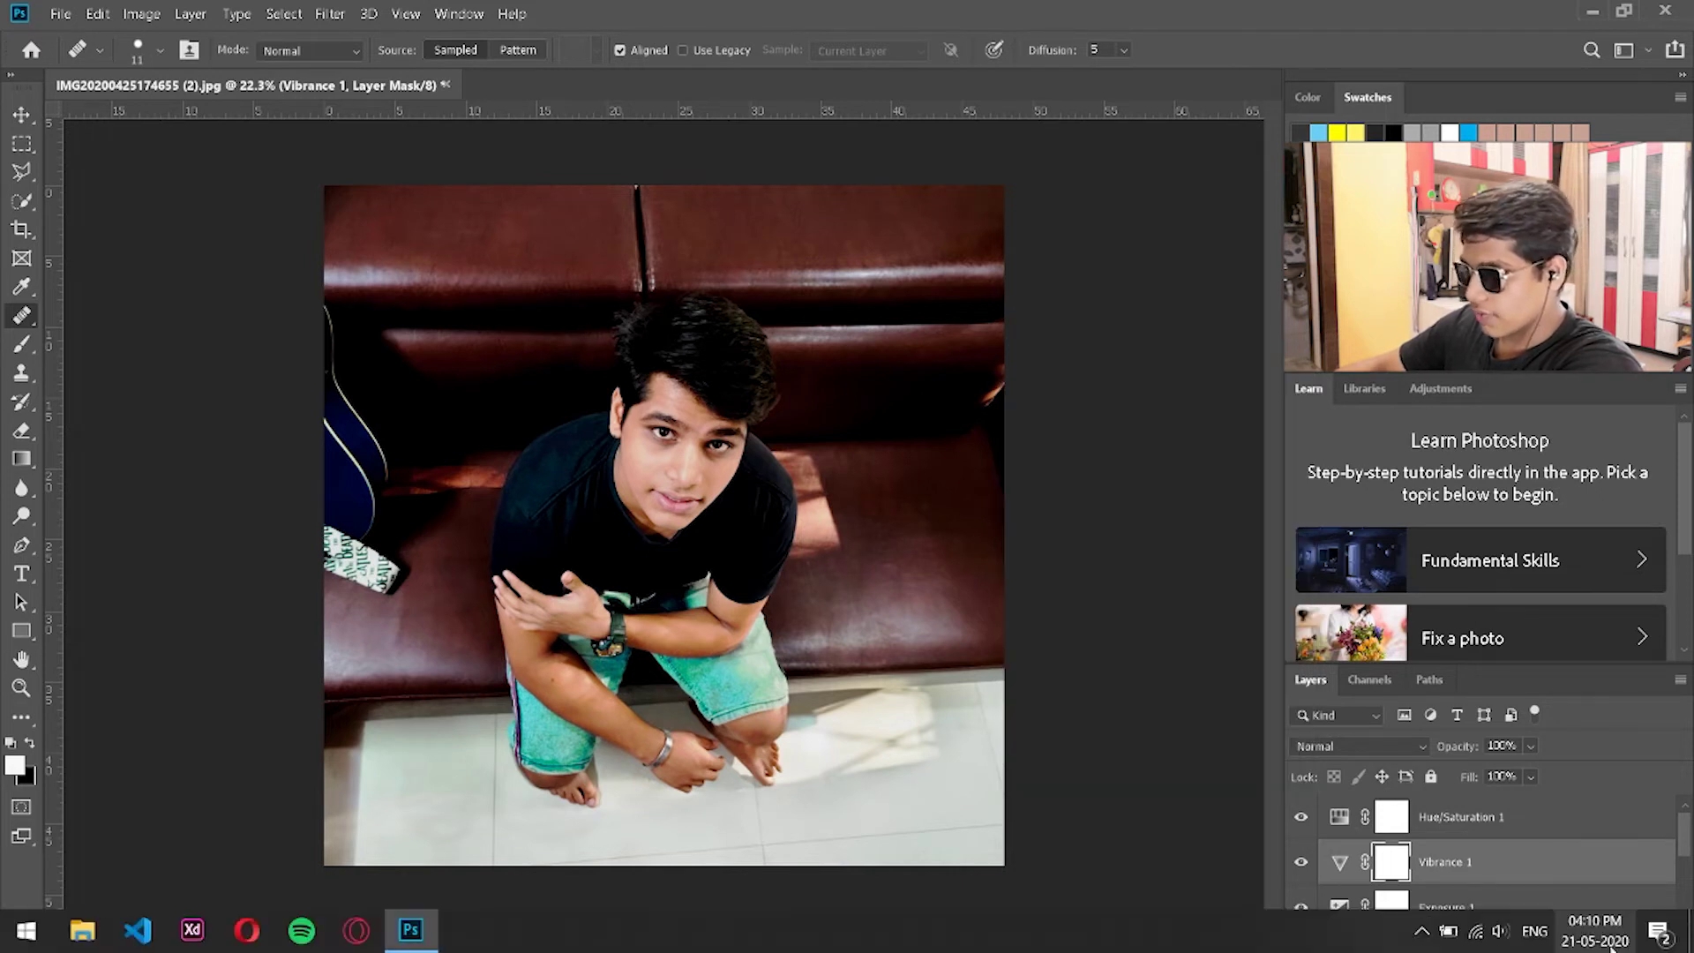
# Step: Add a Color Balance layer with midtones set to -9, -6, +7
pyautogui.click(1567, 939)
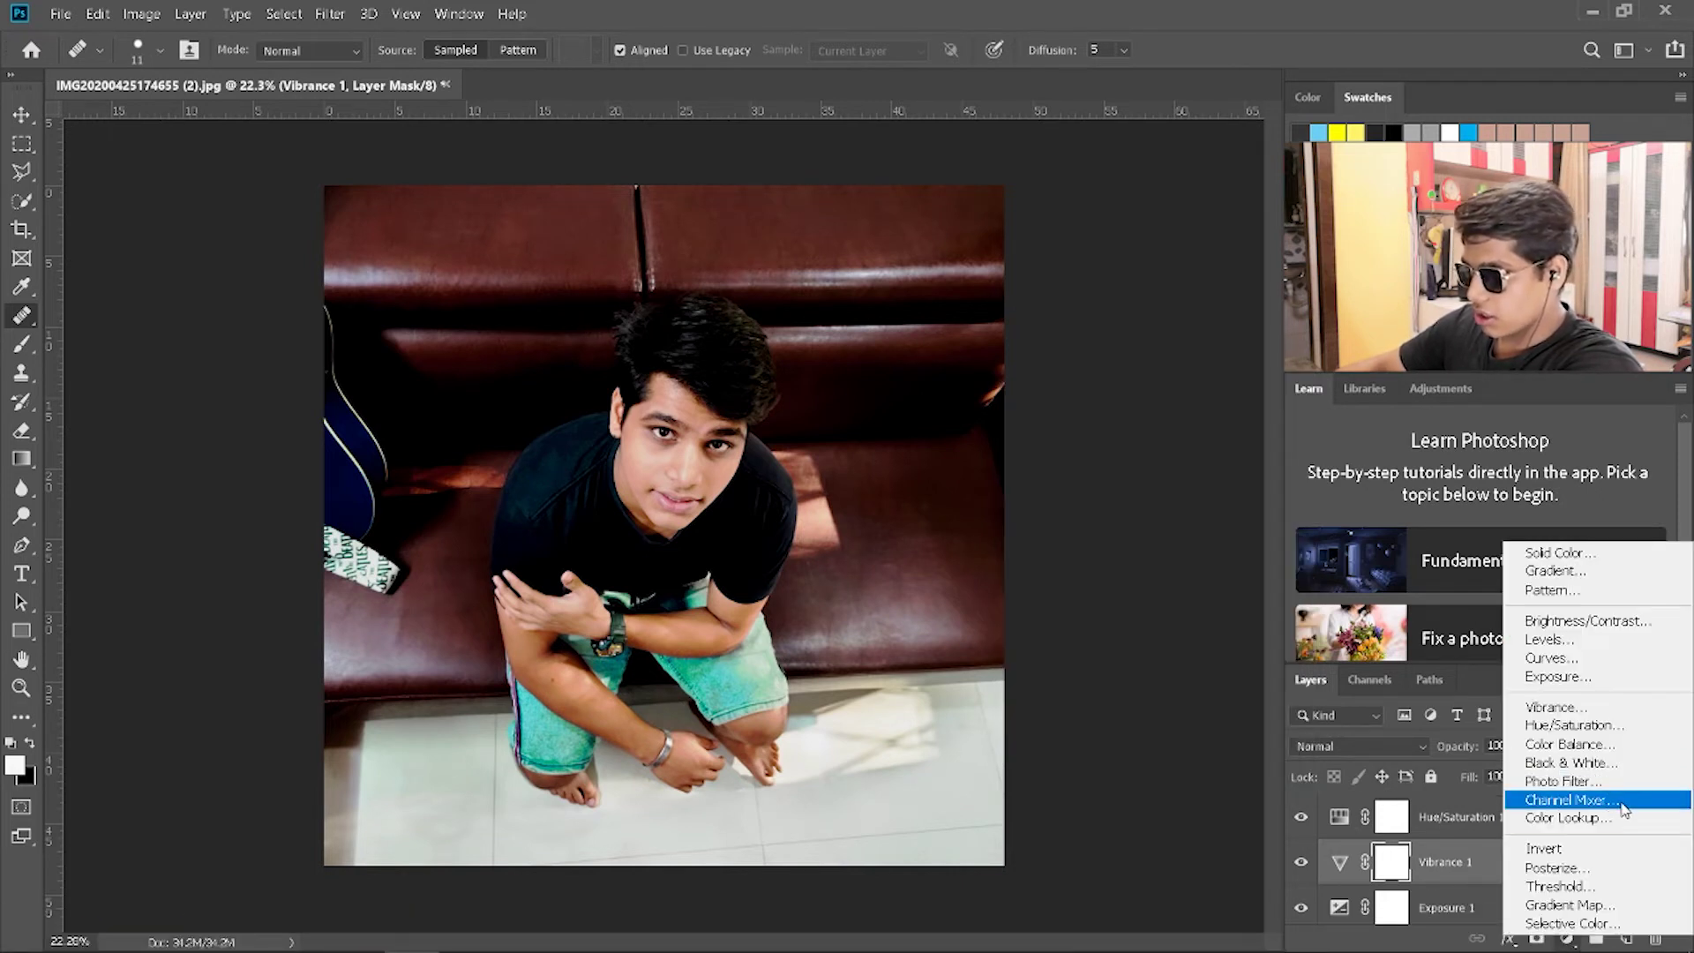
pyautogui.click(1569, 744)
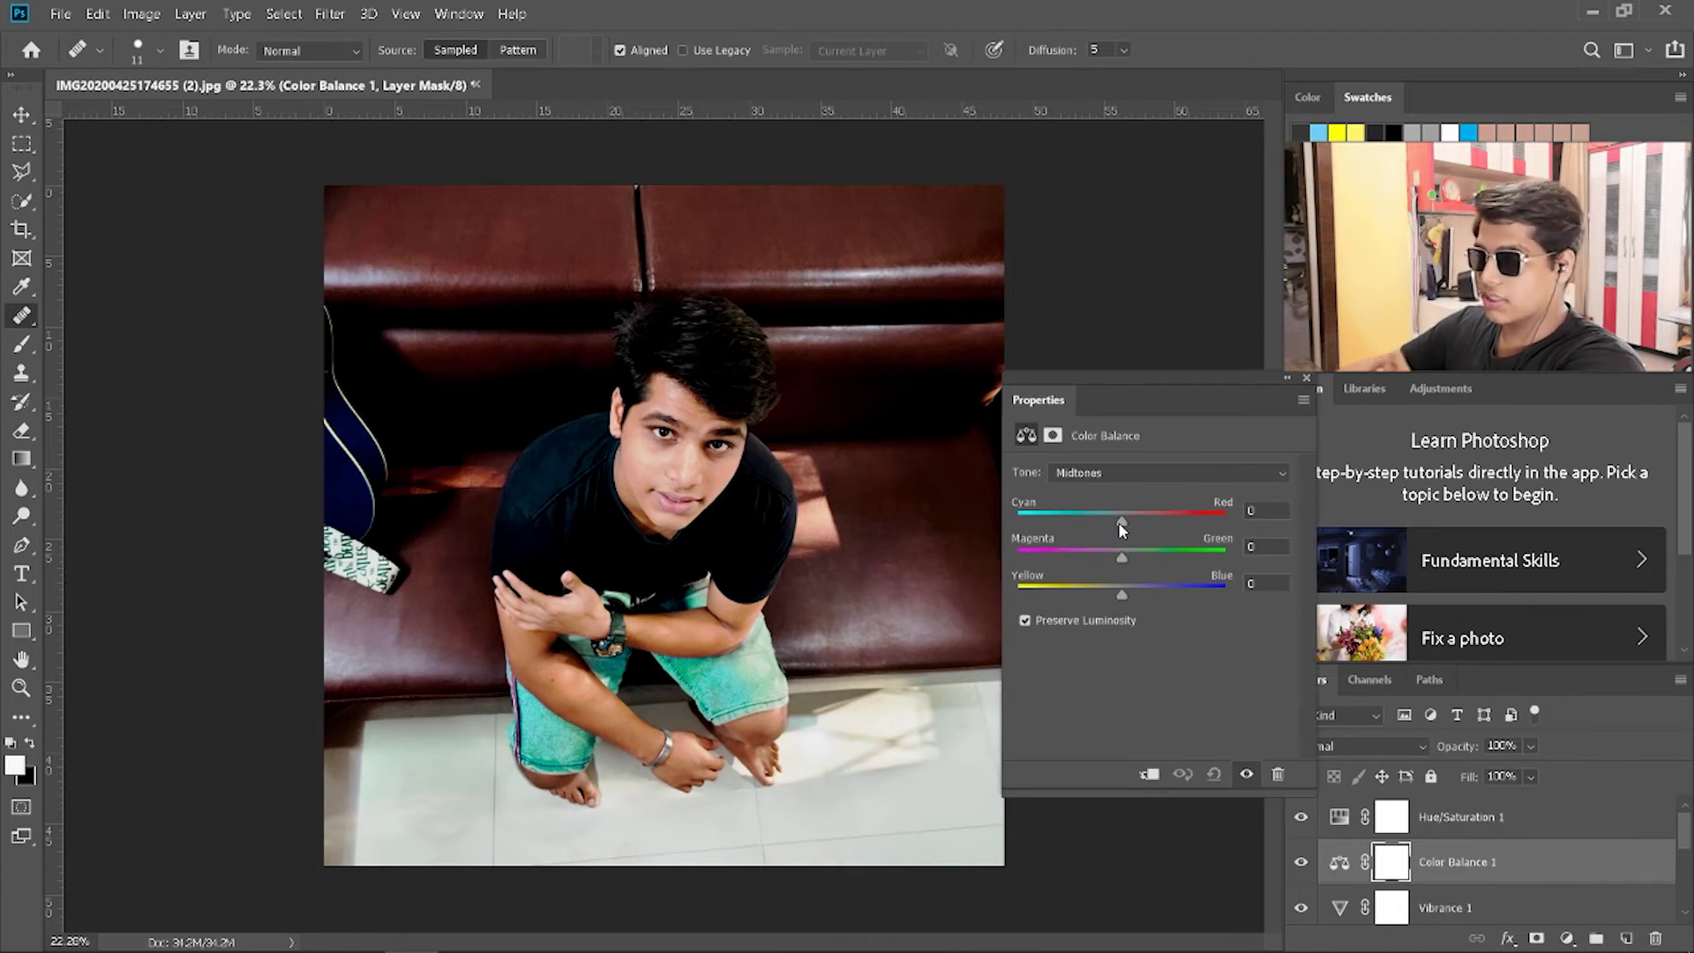
pyautogui.moveTo(1117, 519); pyautogui.dragTo(1128, 600)
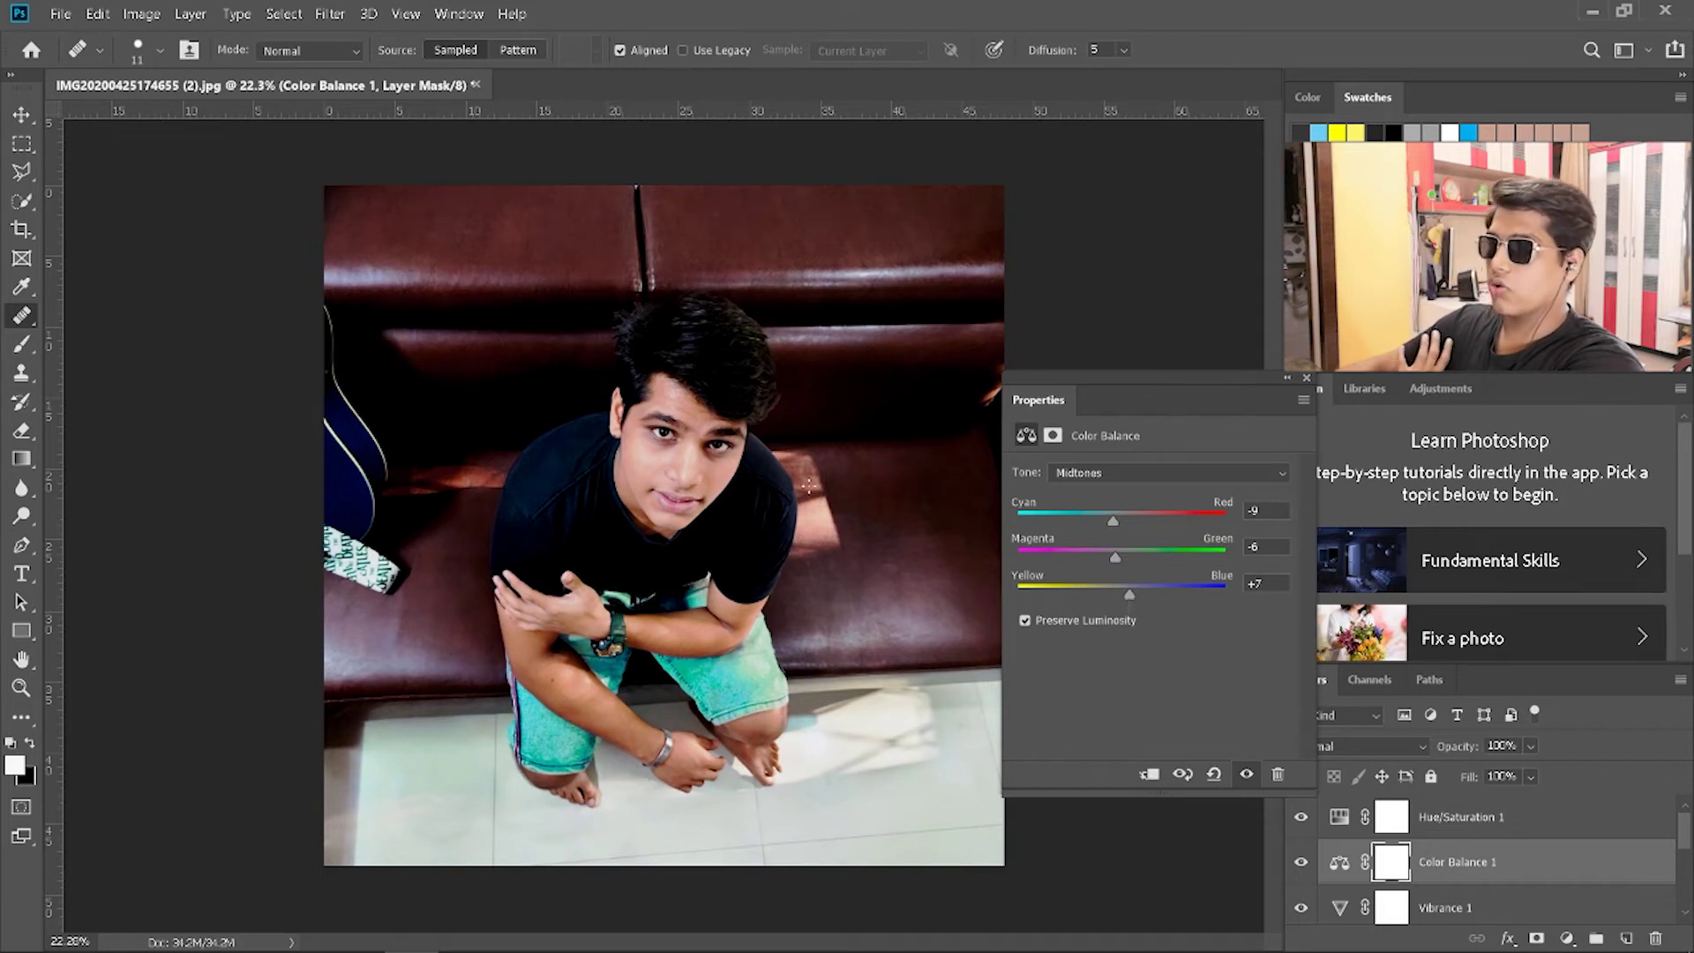
pyautogui.click(1305, 381)
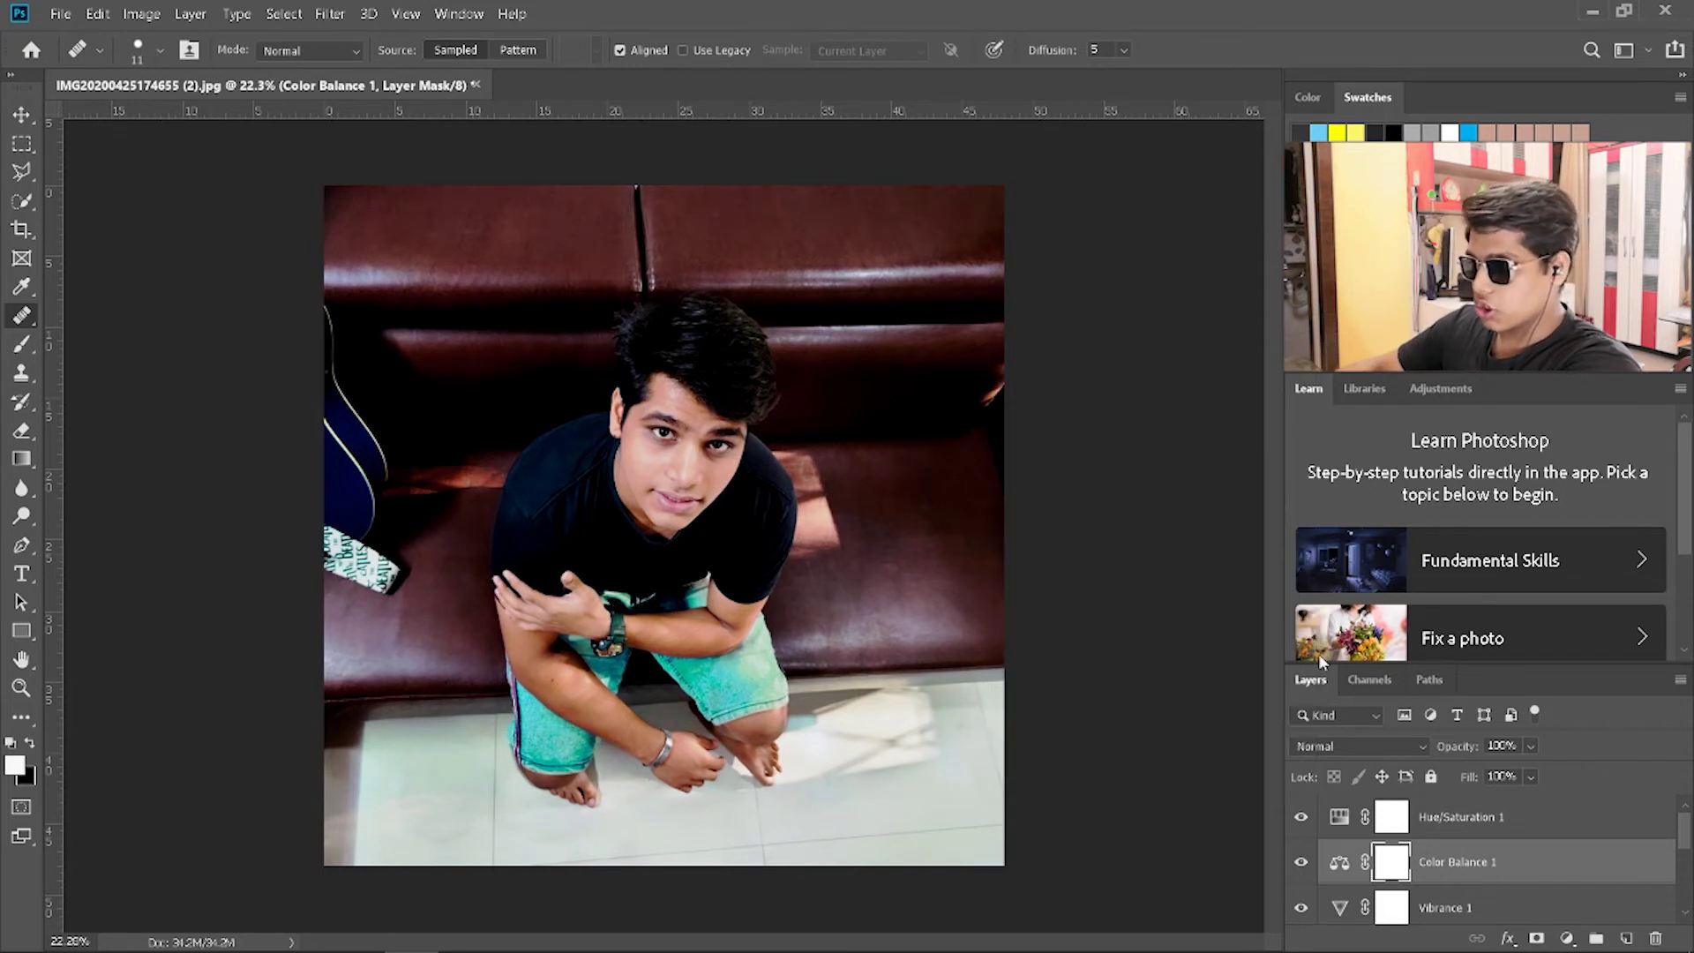
# Step: Compare Color Balance 1 on and off and move it above Hue/Saturation 1
pyautogui.click(1301, 864)
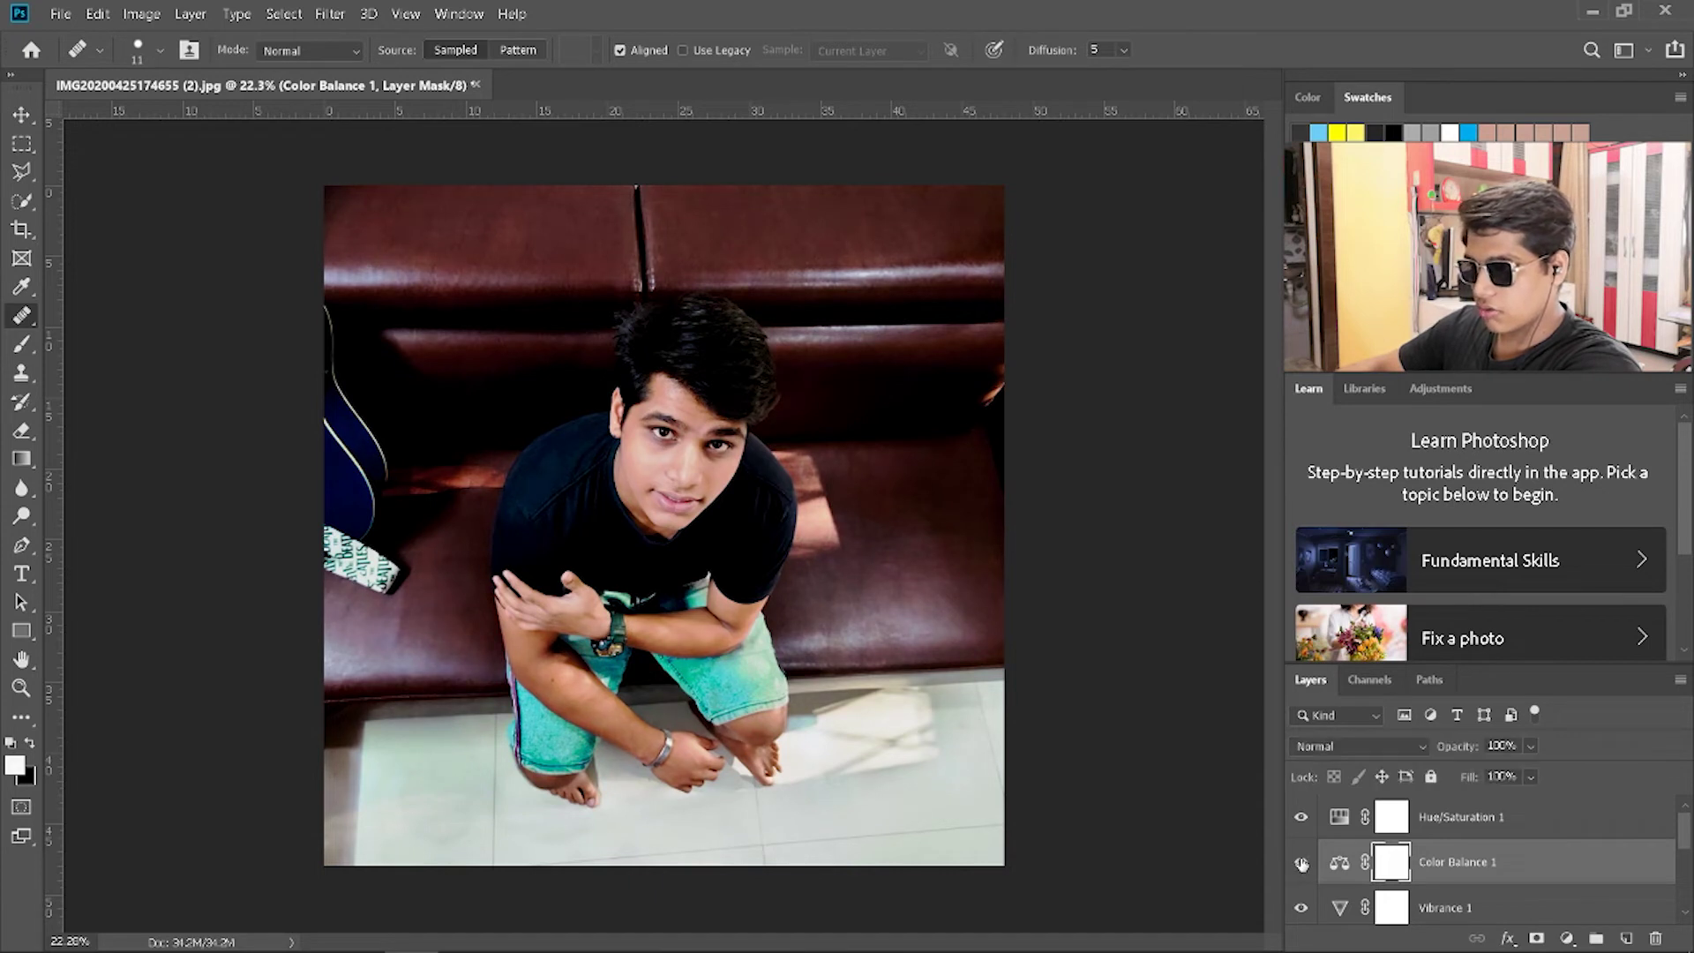
pyautogui.click(1302, 864)
pyautogui.click(1301, 863)
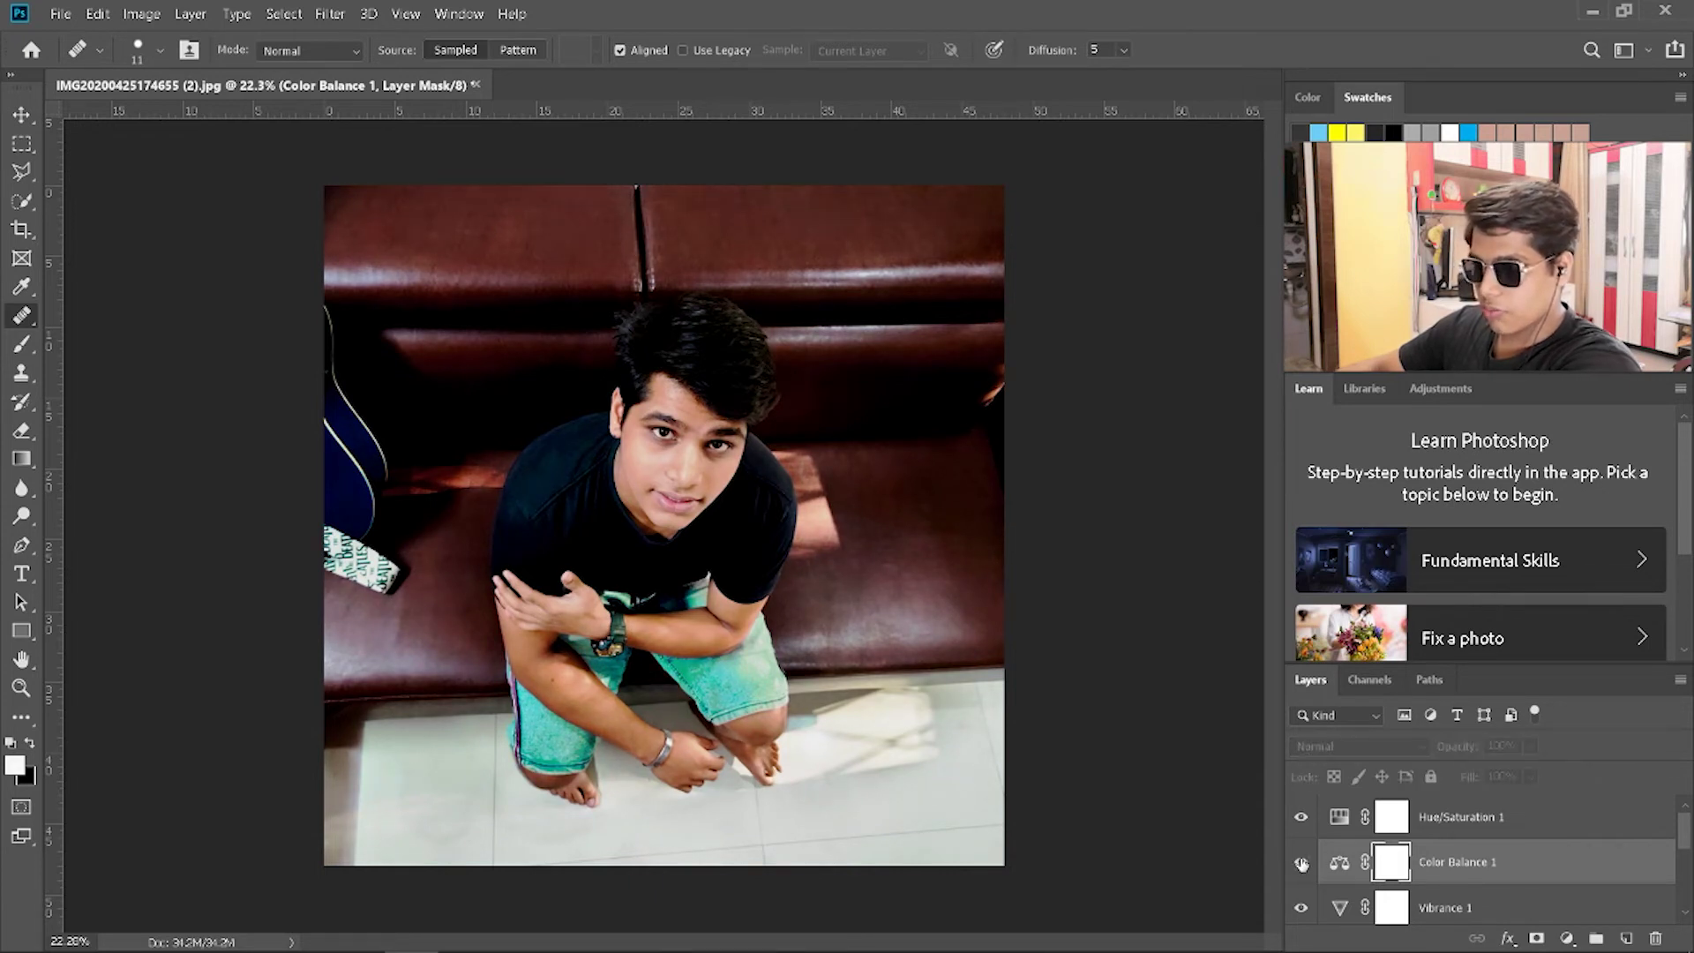
pyautogui.click(1301, 863)
pyautogui.click(1302, 864)
pyautogui.moveTo(1578, 882); pyautogui.dragTo(1560, 813)
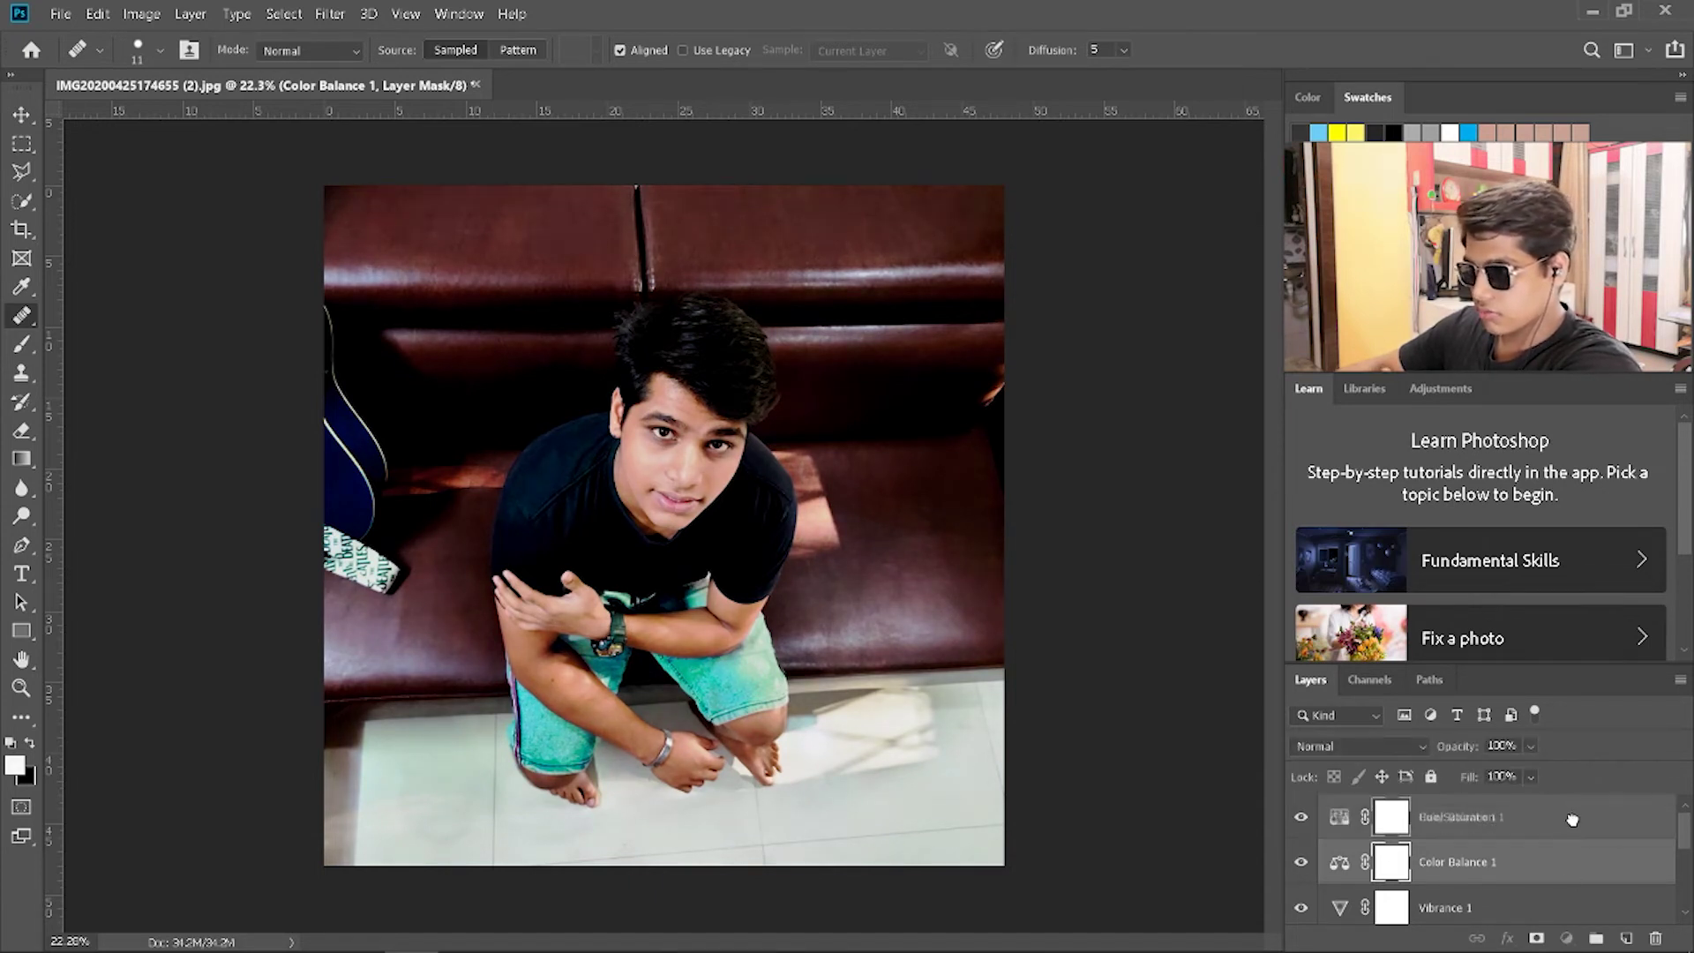
pyautogui.click(1303, 817)
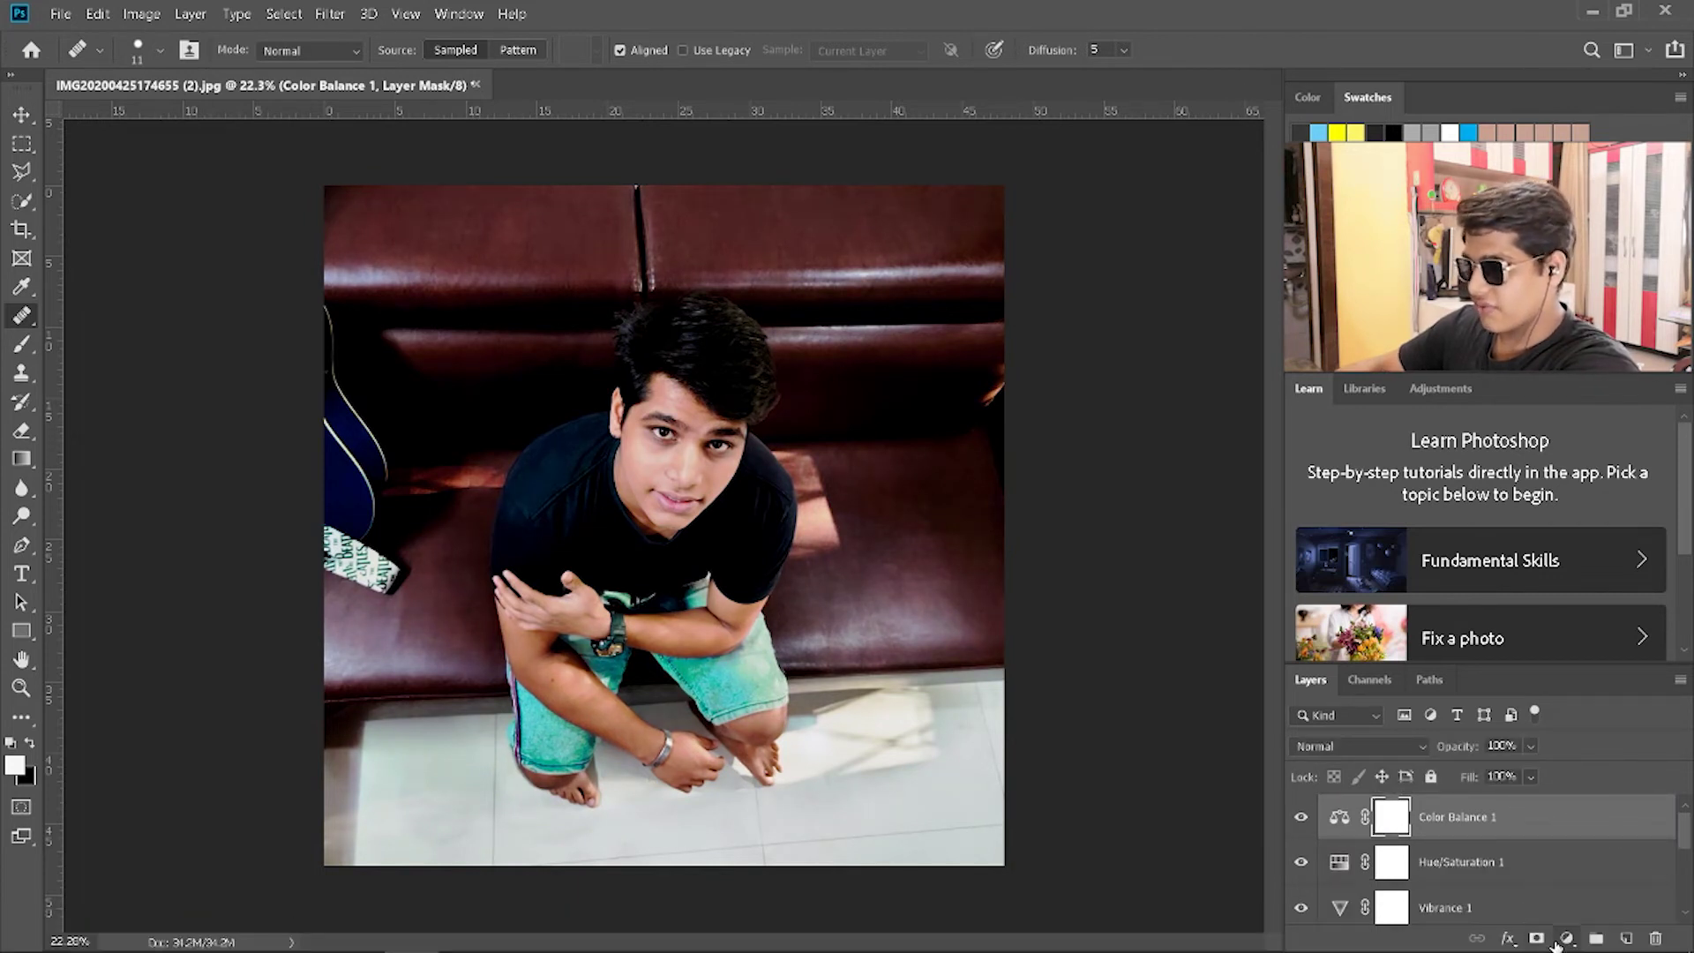
pyautogui.click(1567, 939)
# Step: Add a Photo Filter layer and preview the Warming (LBA) and Cooling (80, LBB, 82) presets
pyautogui.click(1636, 786)
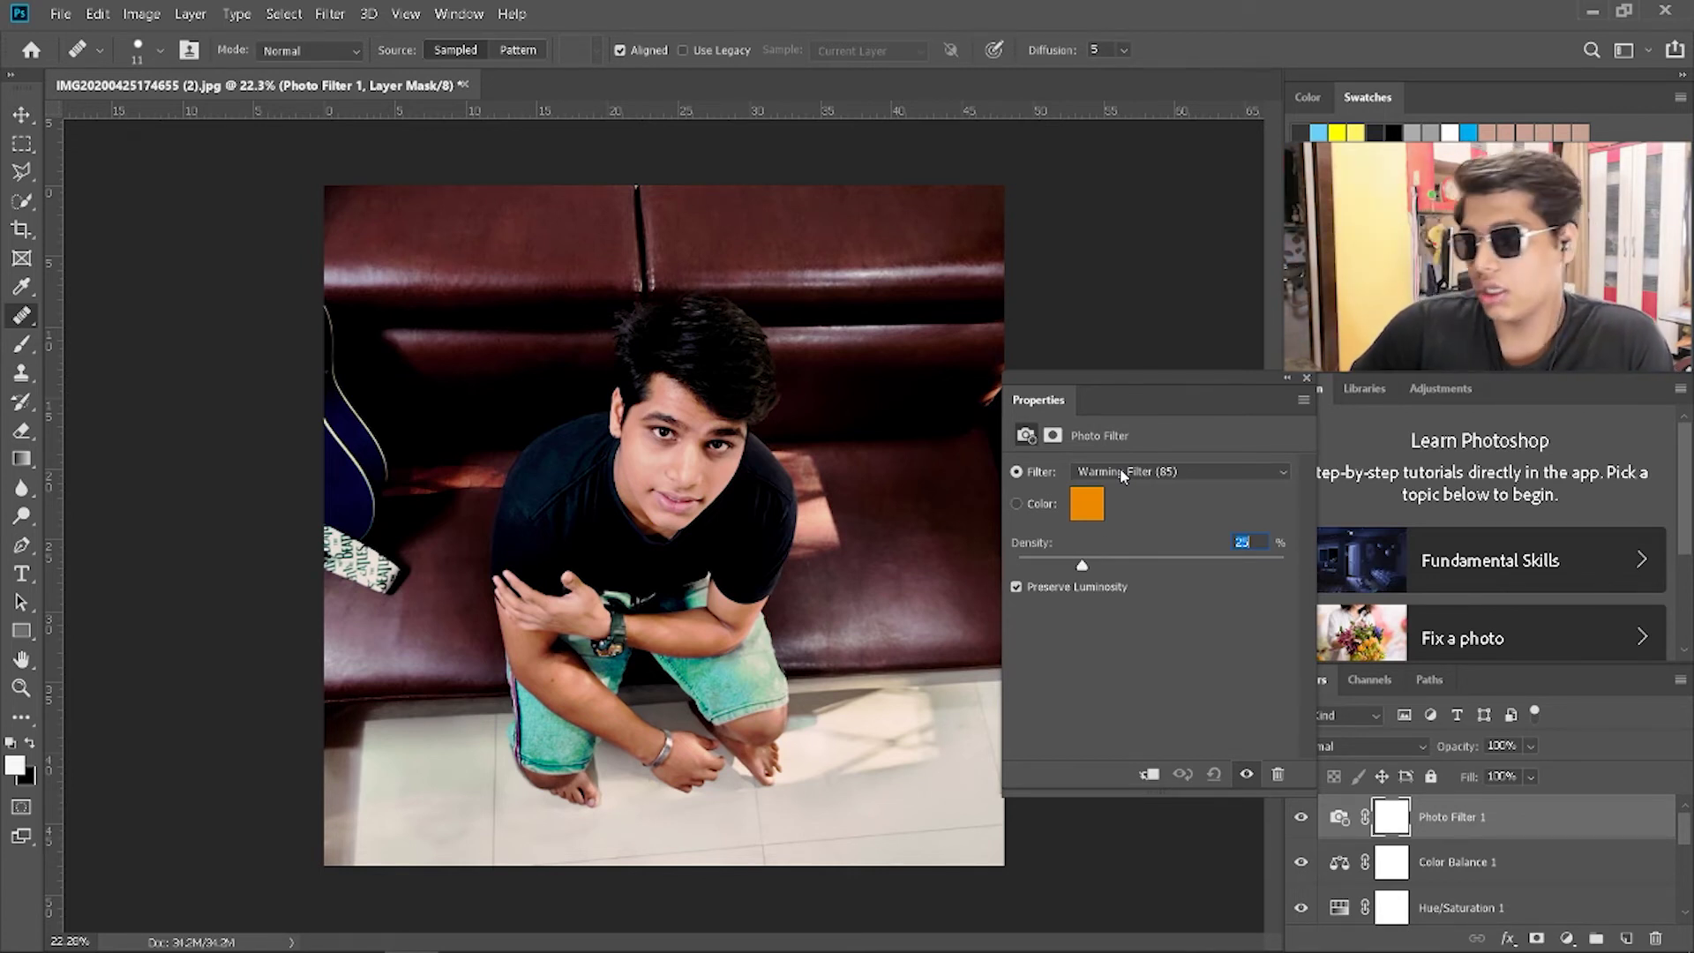
pyautogui.click(1122, 474)
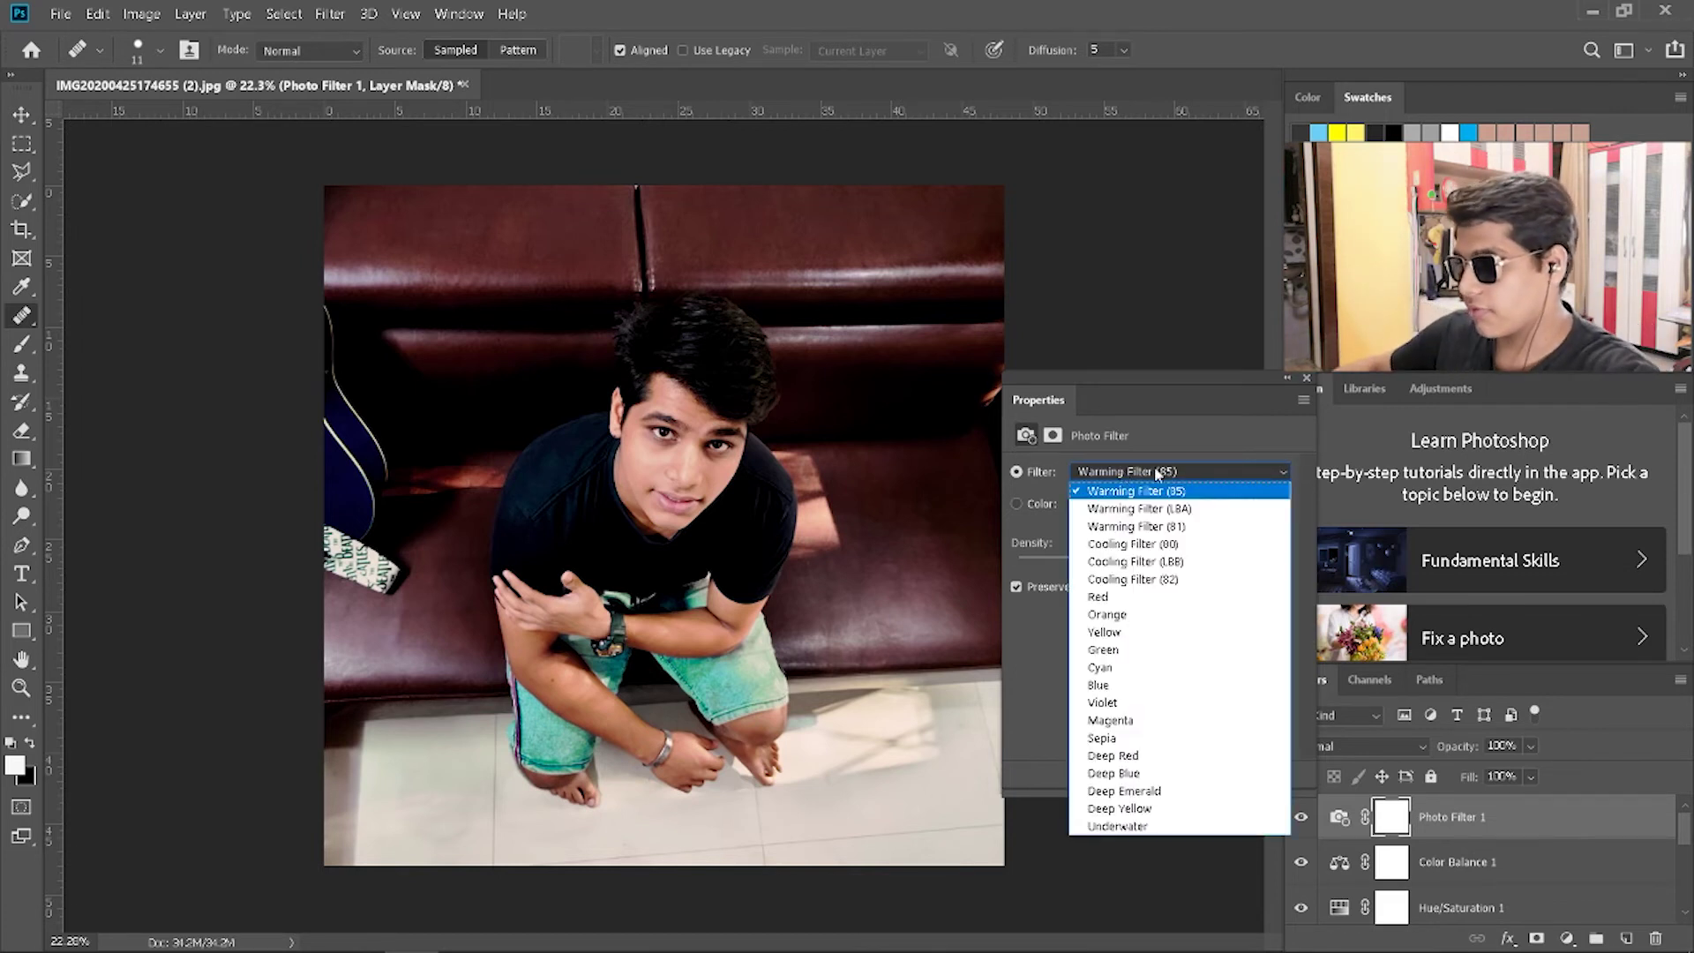
pyautogui.click(1138, 508)
pyautogui.click(1164, 472)
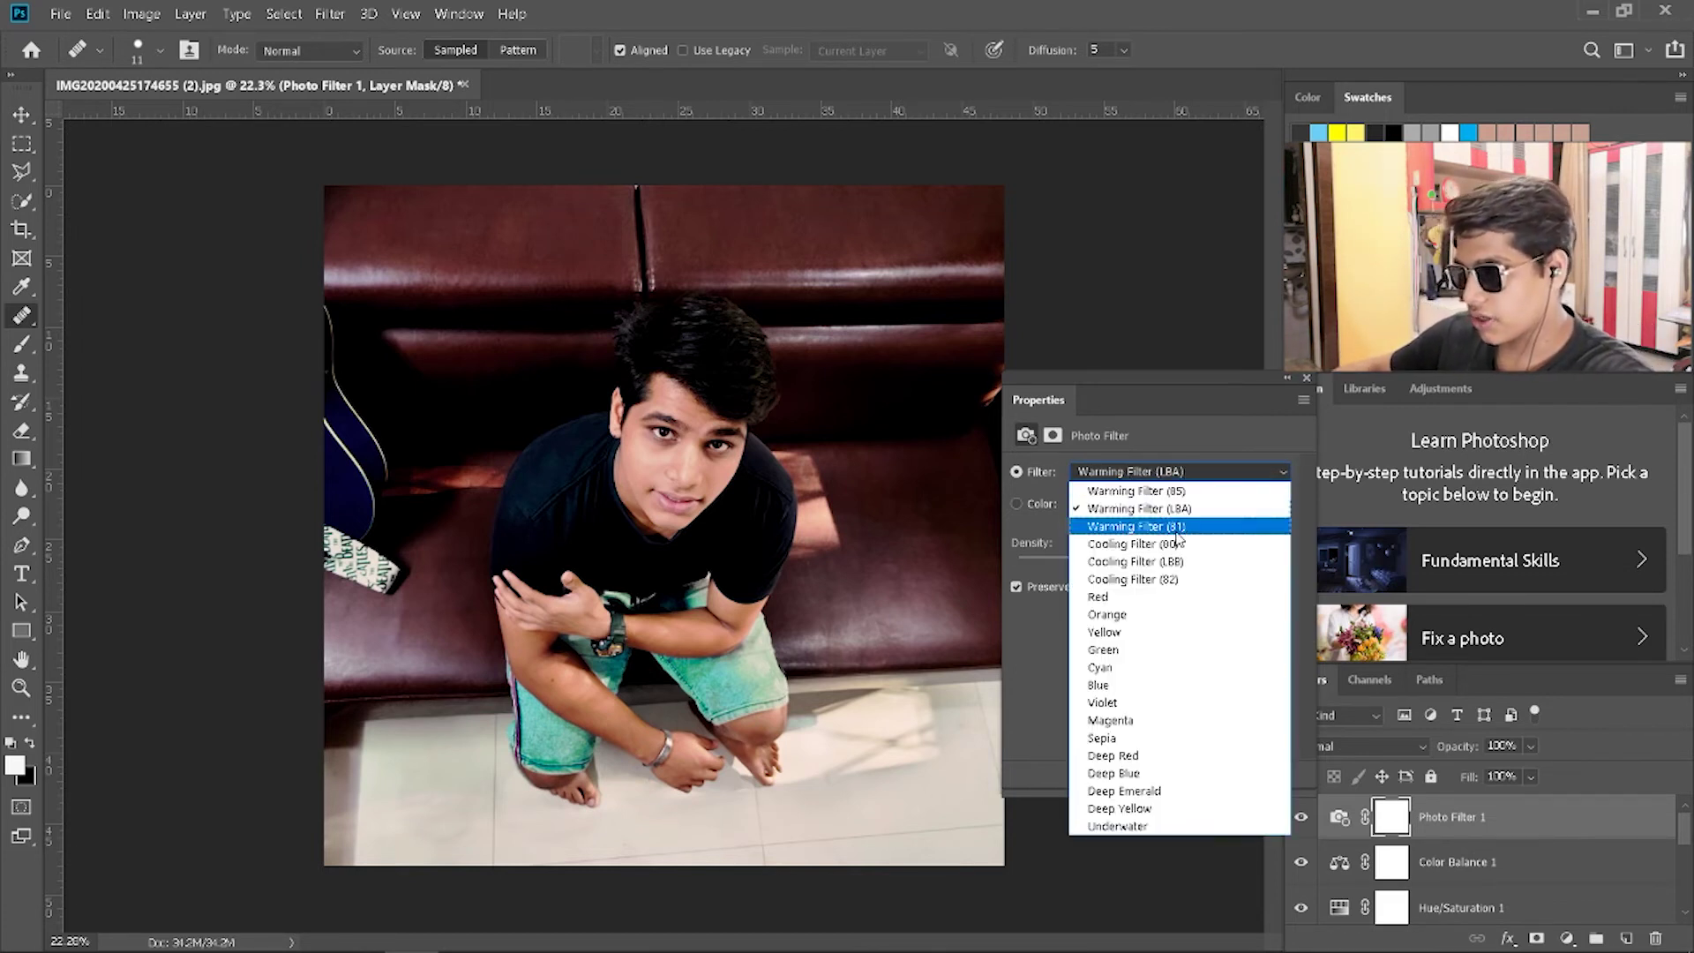
pyautogui.click(1138, 543)
pyautogui.click(1184, 472)
pyautogui.click(1166, 565)
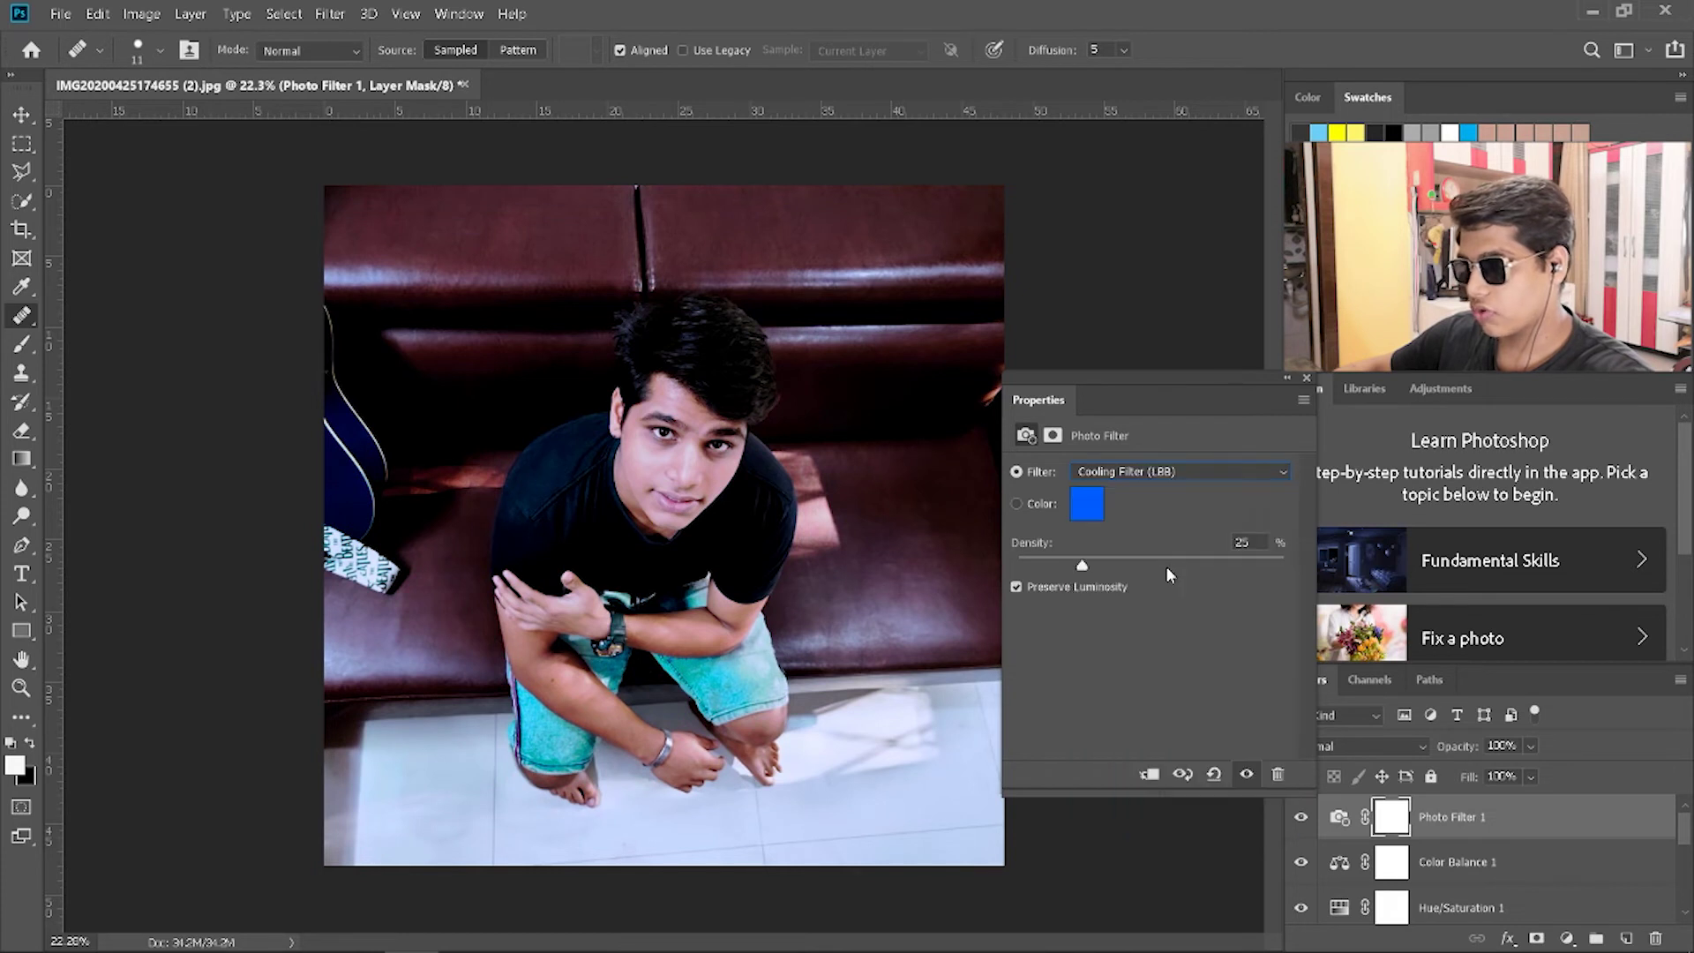
pyautogui.click(1165, 477)
pyautogui.click(1155, 577)
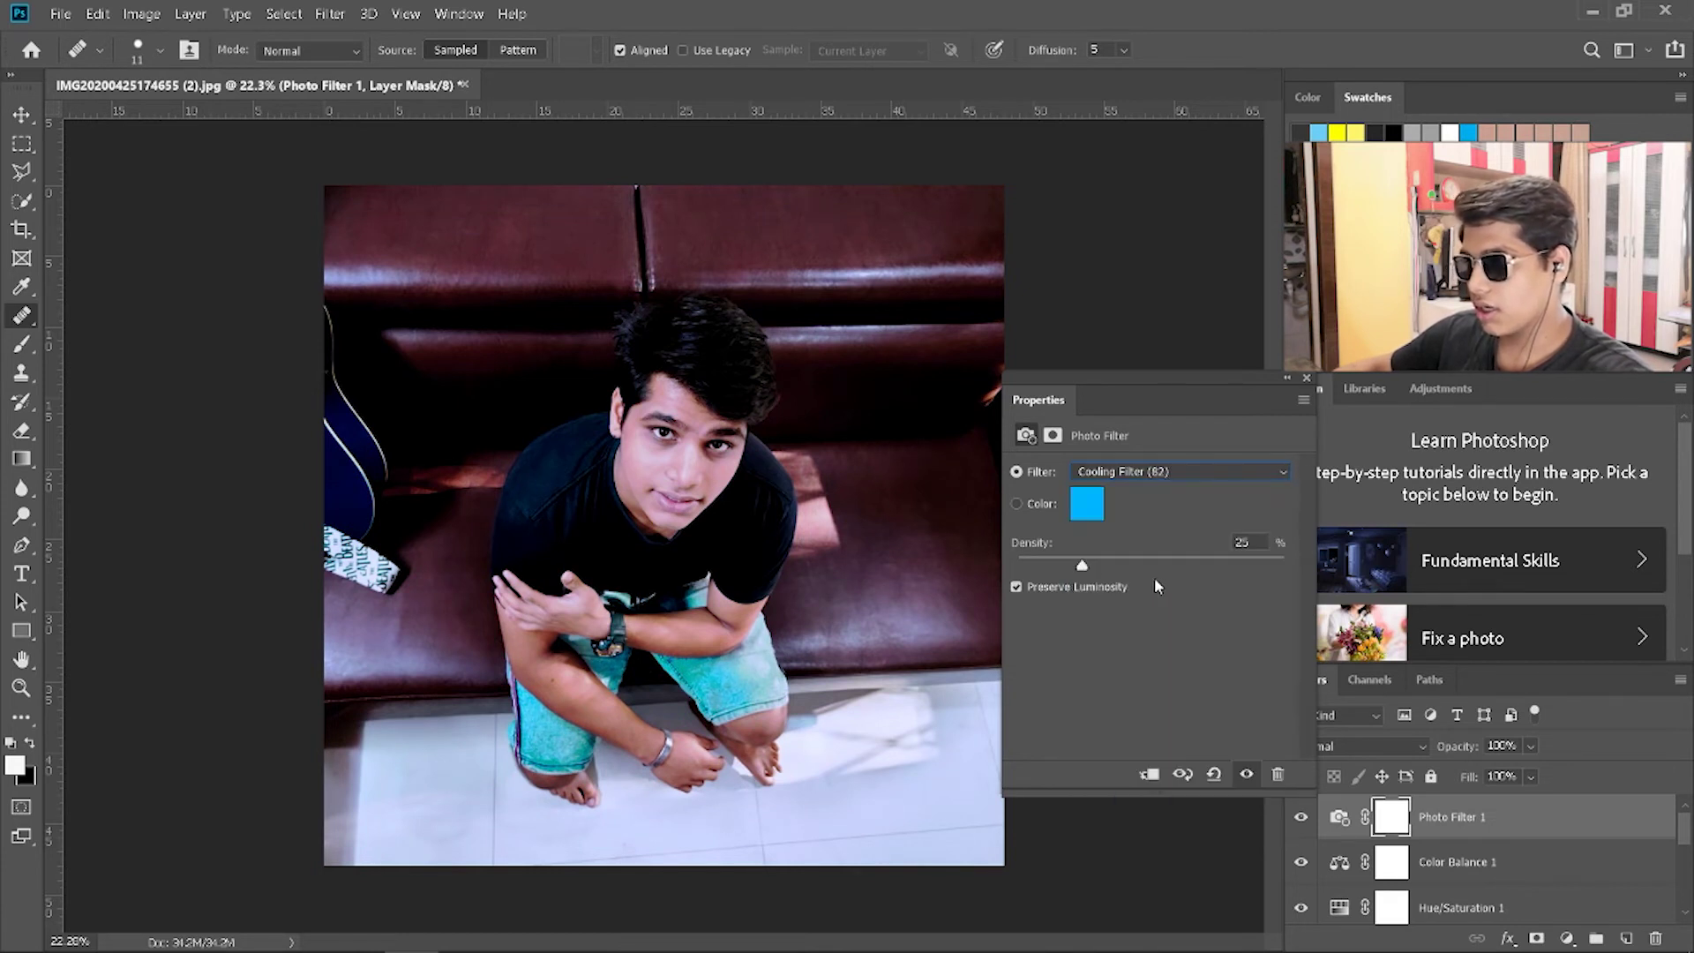
# Step: Preview the Red and Orange filters, then settle on Cyan at 7% density
pyautogui.click(1183, 471)
pyautogui.click(1144, 597)
pyautogui.click(1179, 473)
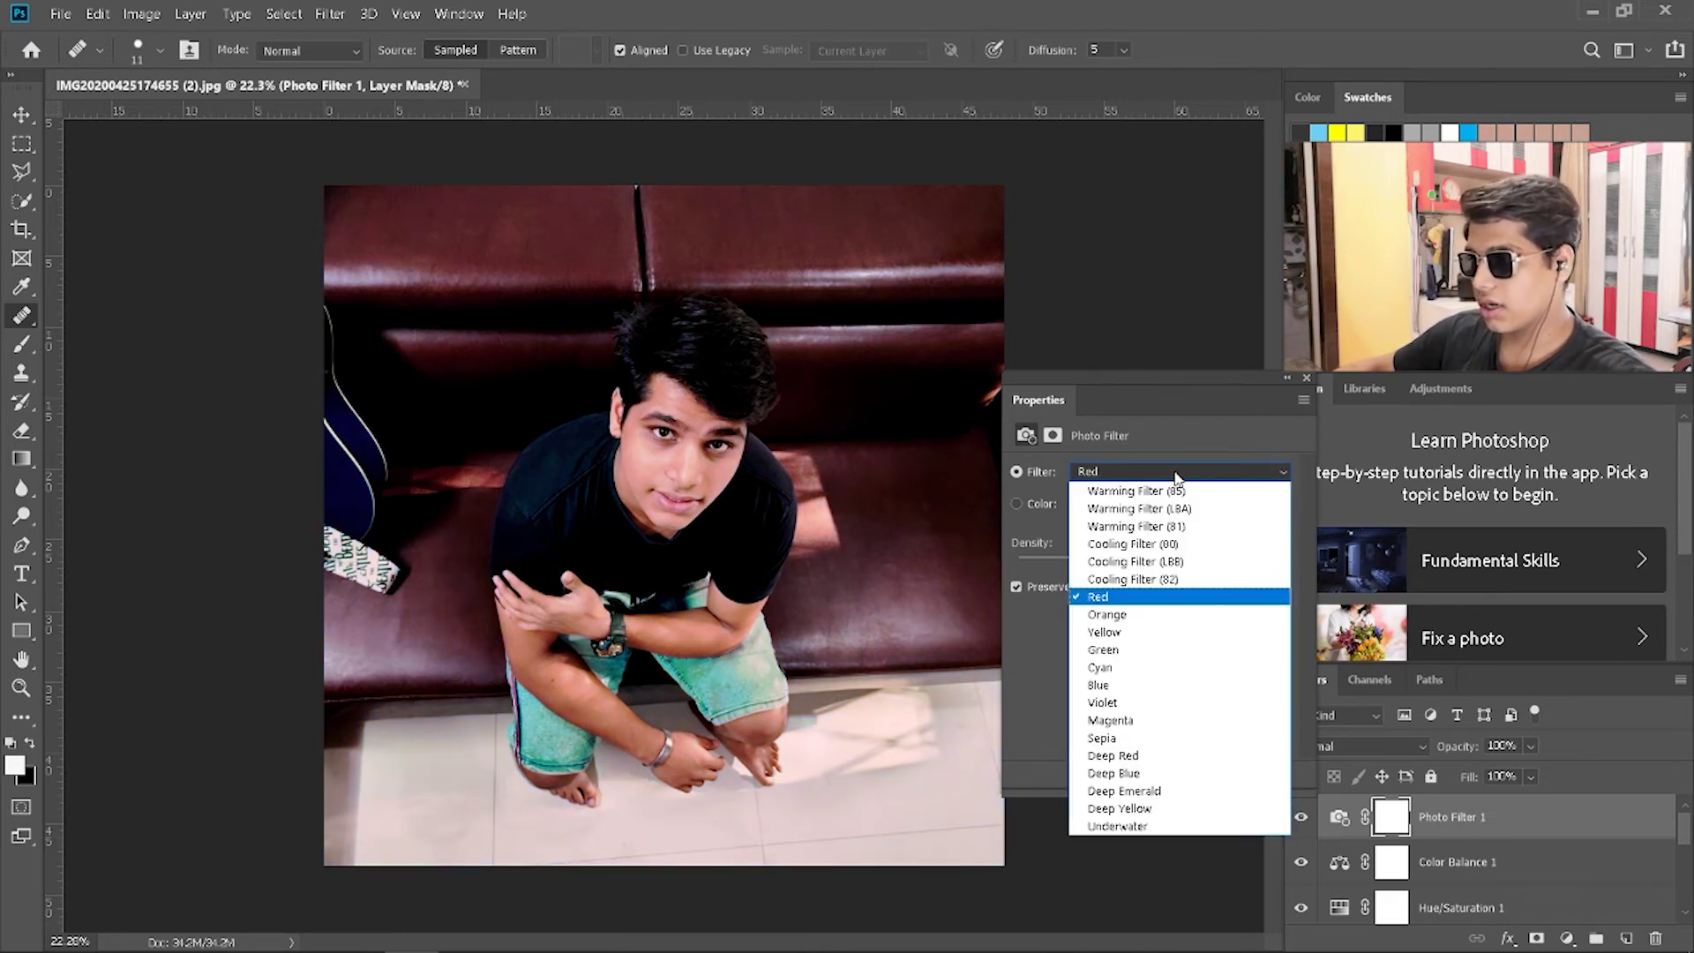
pyautogui.click(1169, 615)
pyautogui.click(1189, 471)
pyautogui.click(1130, 667)
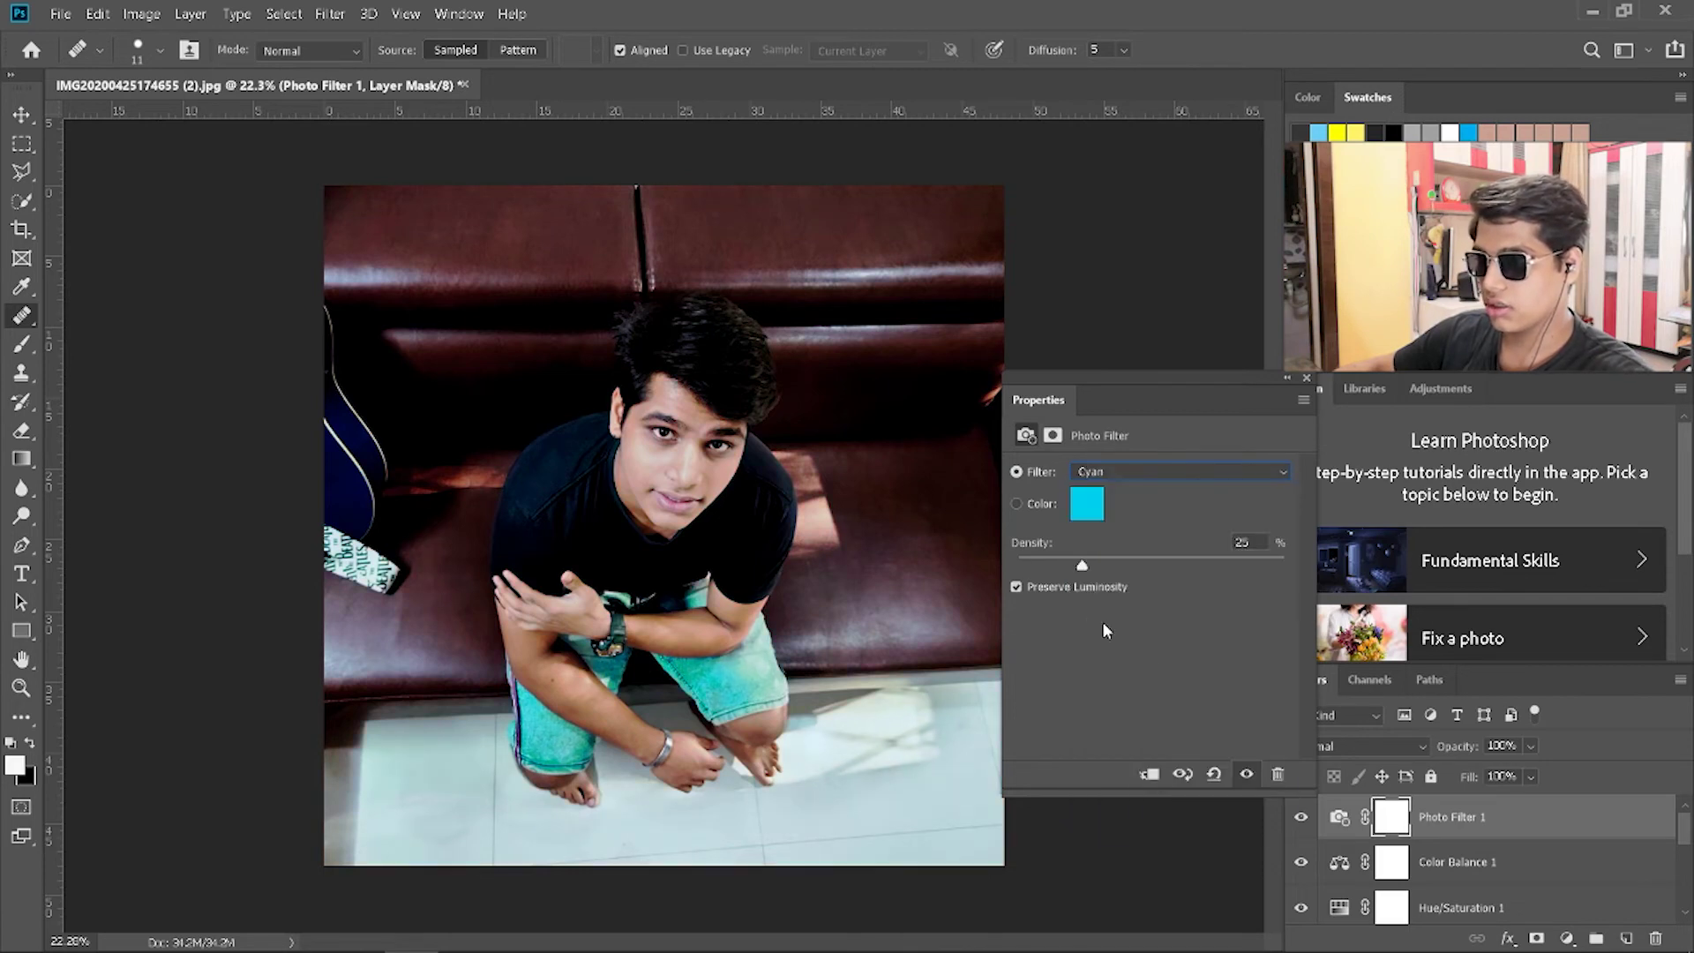
pyautogui.moveTo(1082, 566)
pyautogui.mouseDown()
pyautogui.moveTo(1410, 590)
pyautogui.moveTo(1036, 569)
pyautogui.mouseUp()
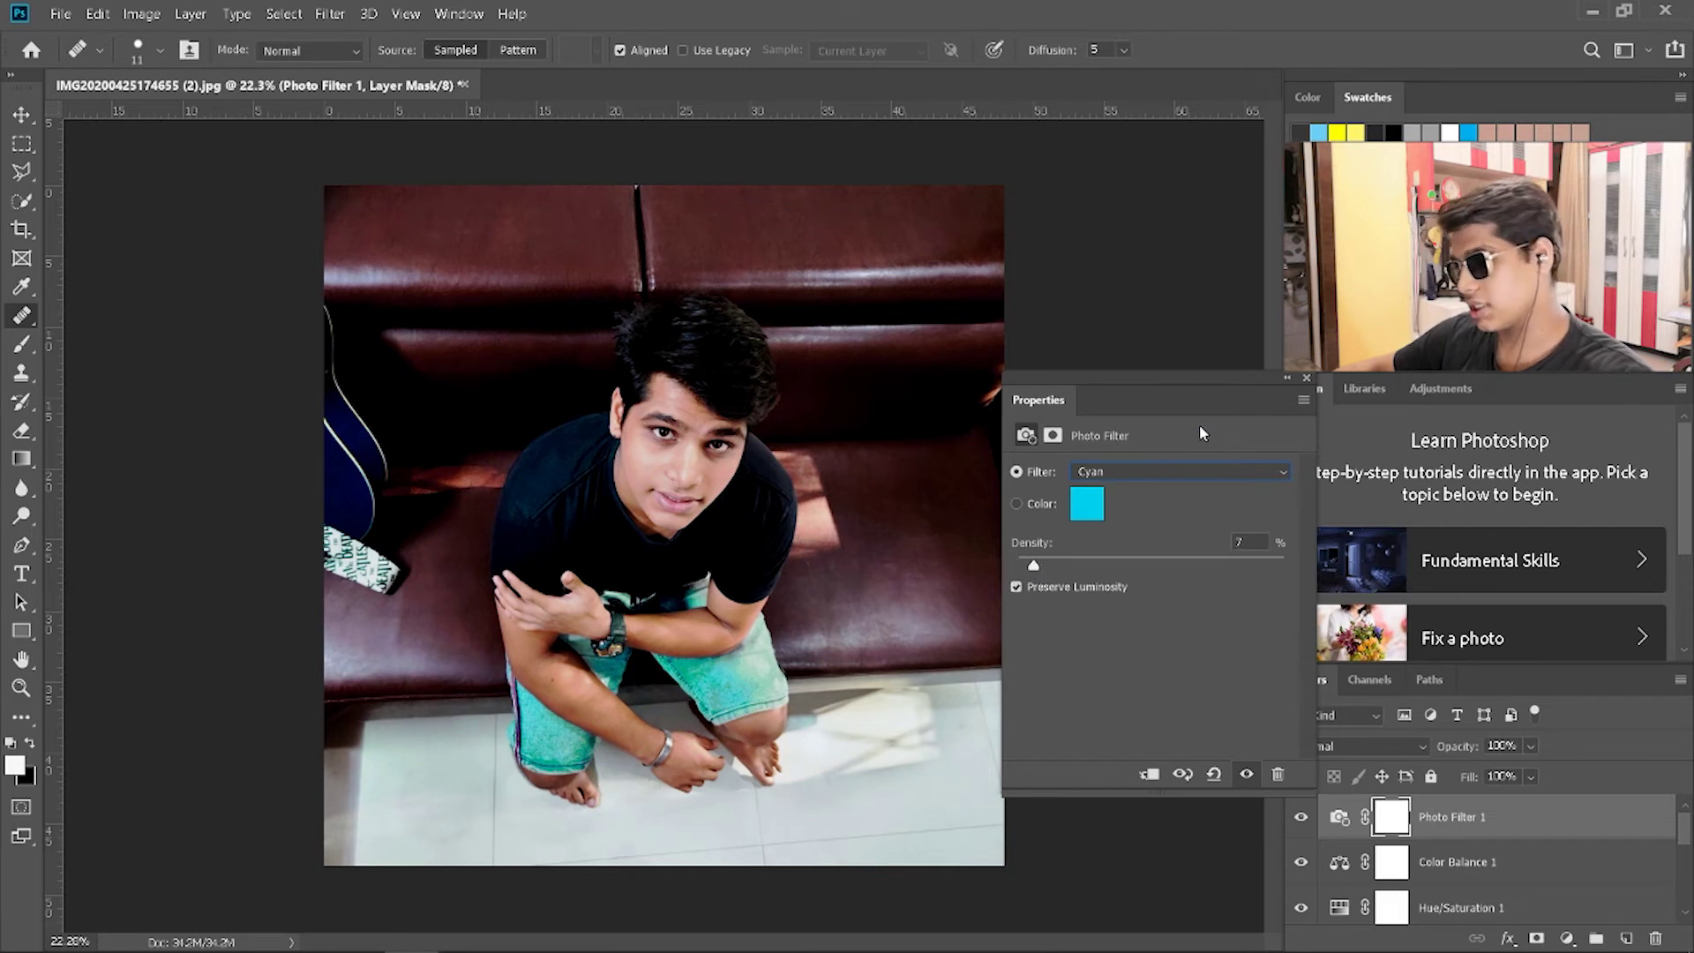
pyautogui.click(1307, 376)
pyautogui.scroll(-3, 1550, 838)
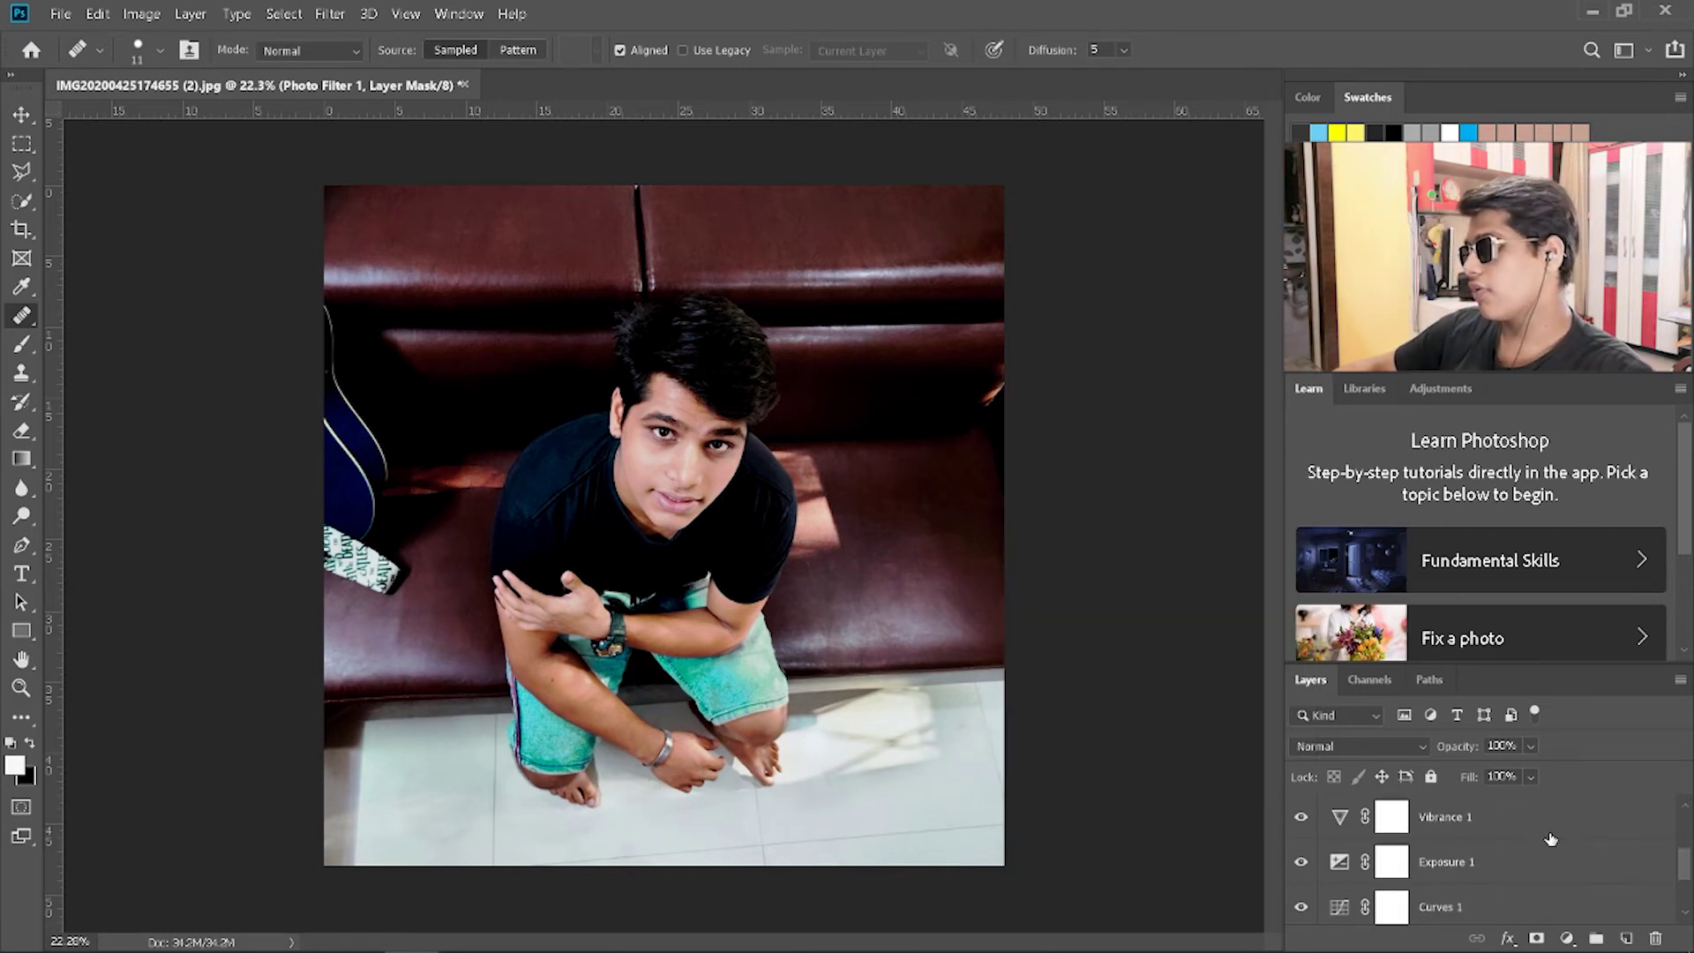
pyautogui.click(1567, 938)
pyautogui.scroll(3, 1523, 816)
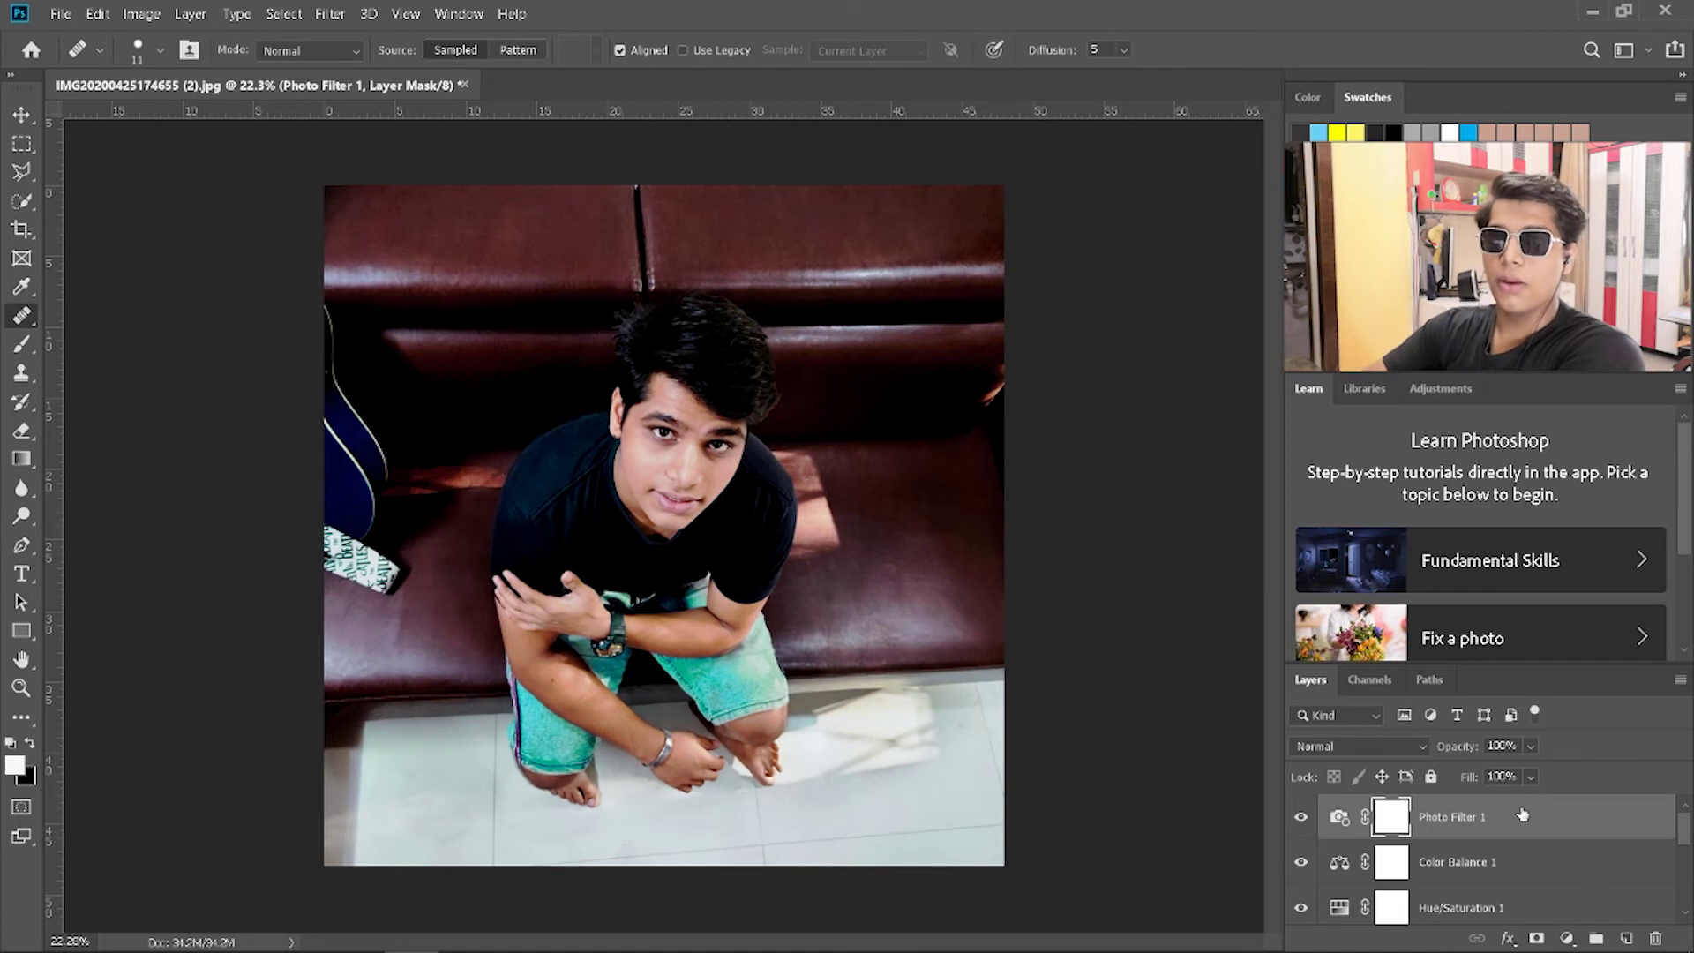